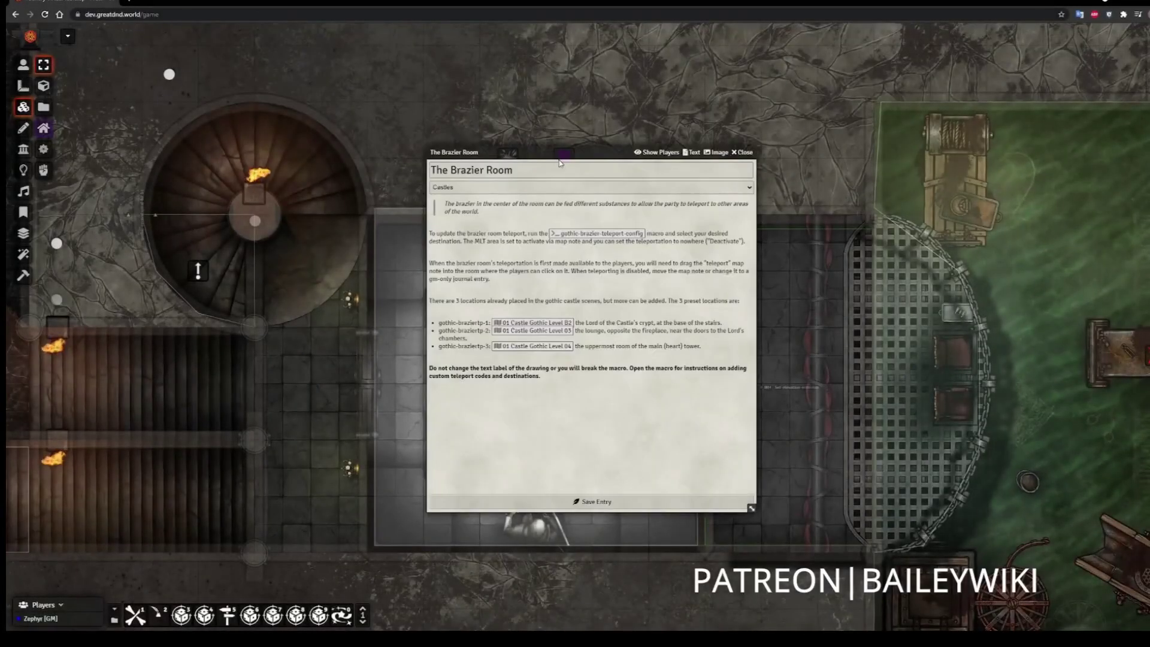
Run the gothic-brazier-teleport-config macro from The Brazier Room journal, set the destination to gothic-braziertp-3, and close the journal
left_click(597, 233)
left_click(661, 341)
left_click(742, 152)
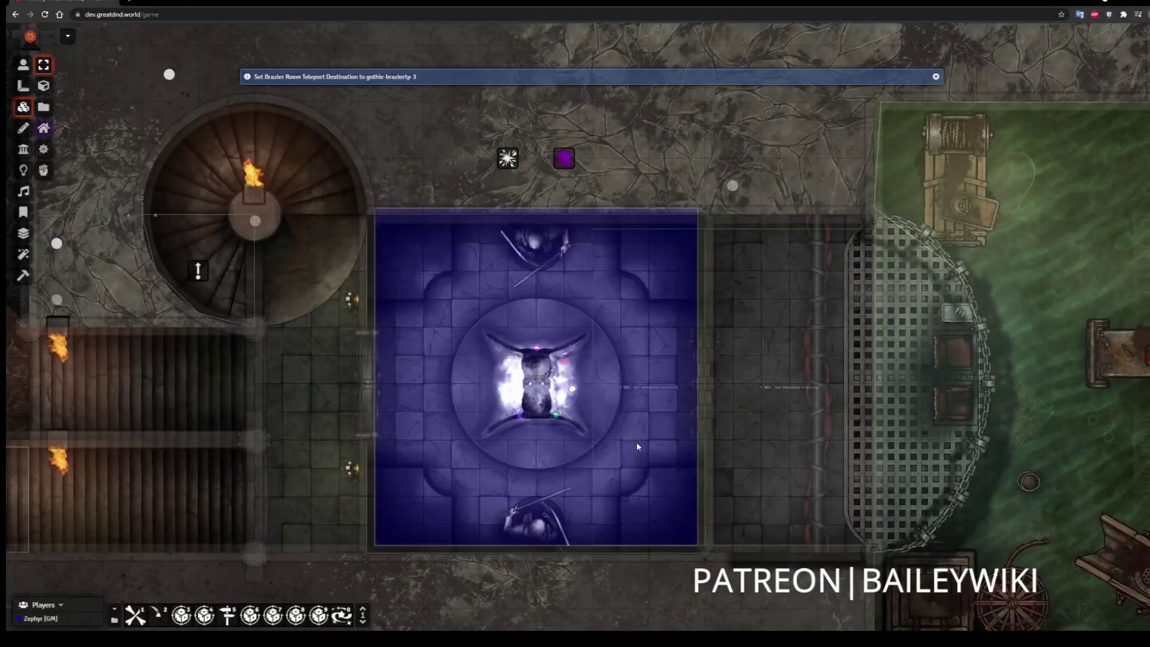
Reopen The Brazier Room journal from its map note and run the gothic-brazier-teleport-config macro again to choose a destination
double_click(509, 155)
left_click(597, 233)
left_click(520, 347)
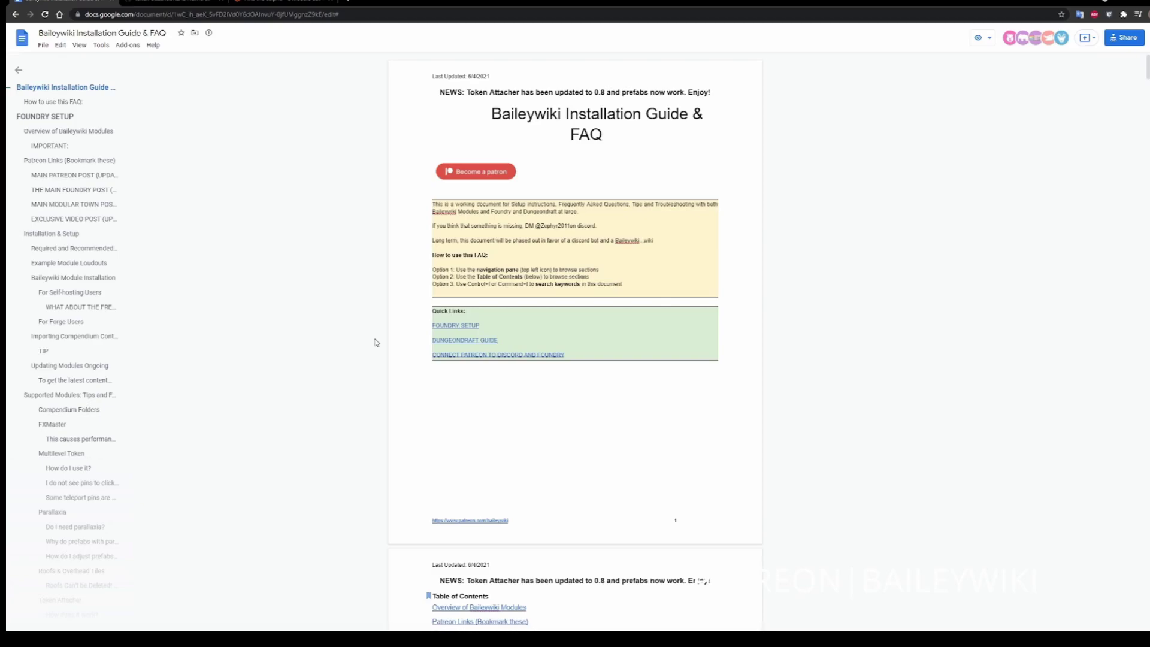
Open the Become a patron link in the Baileywiki installation guide and look over the Patreon membership tiers
left_click(484, 173)
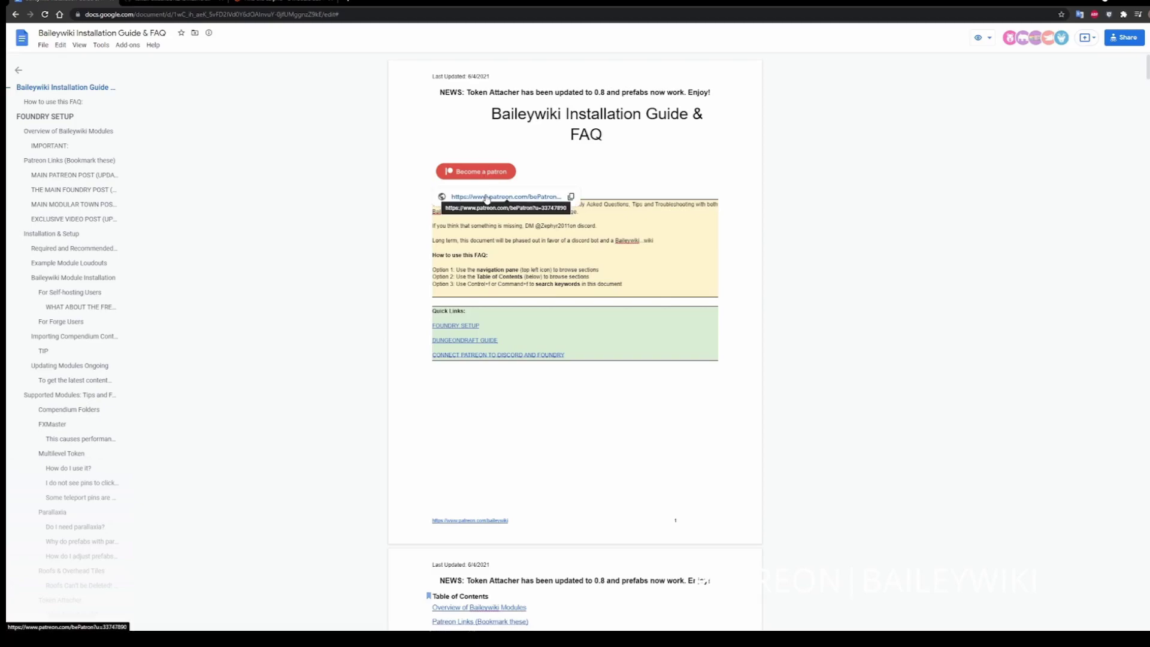
left_click(487, 197)
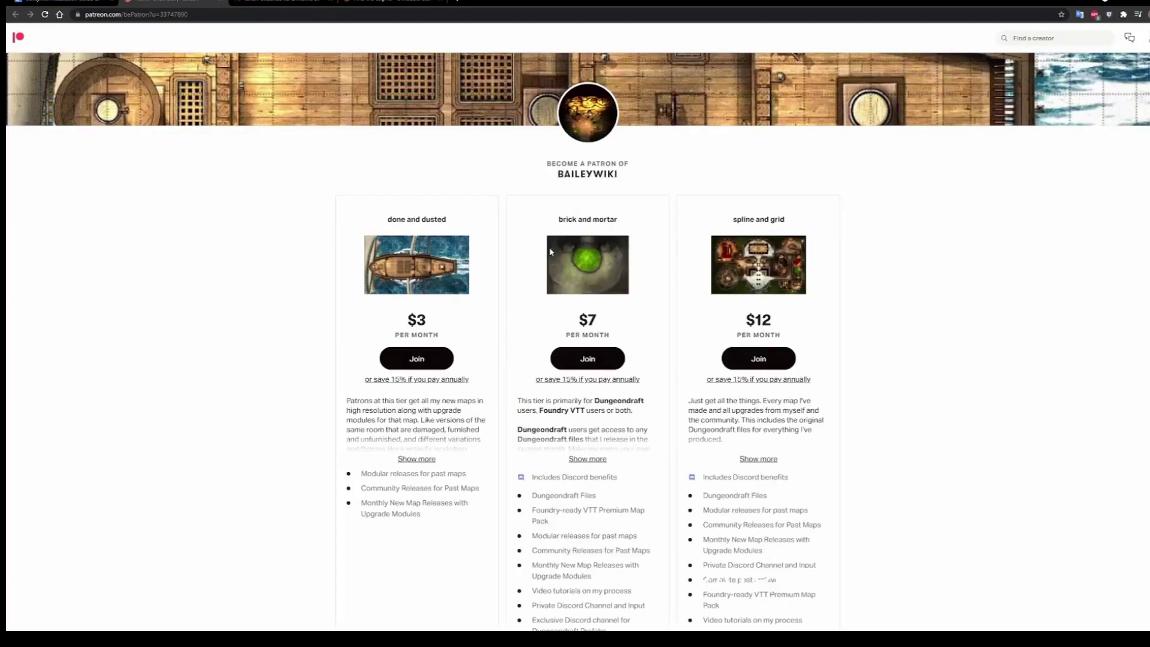
scroll(273, 322, "down", 3)
scroll(263, 336, "up", 2)
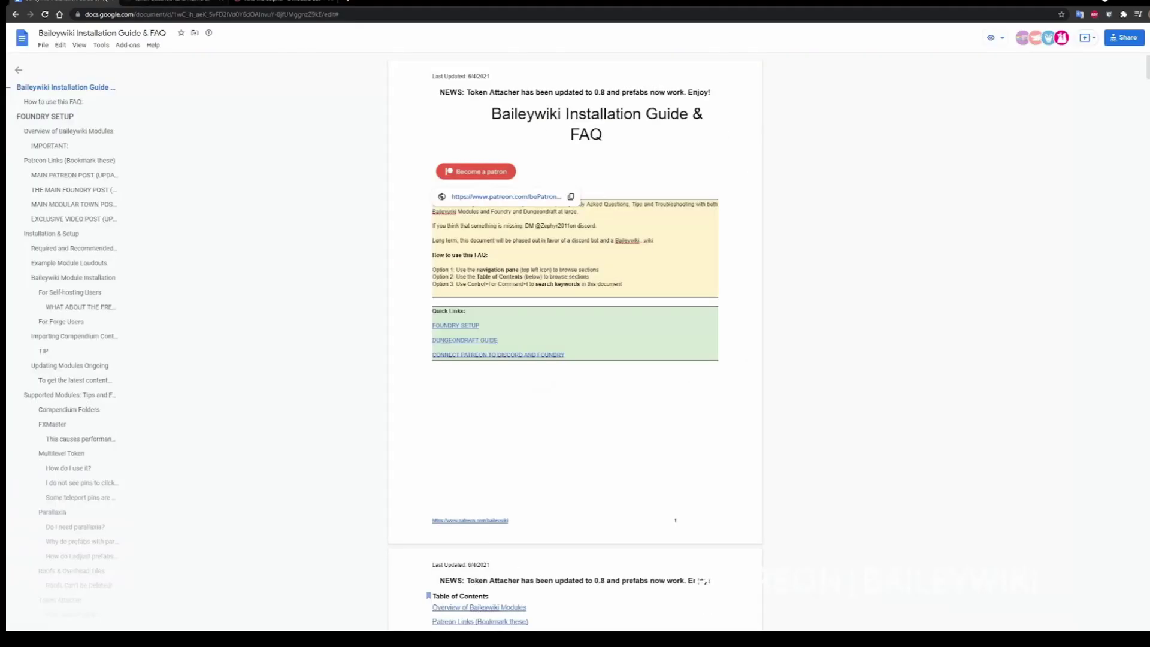
Return to the installation guide, read its introduction, and jump to the Foundry Setup section through the quick links
key("ctrl+shift+Tab")
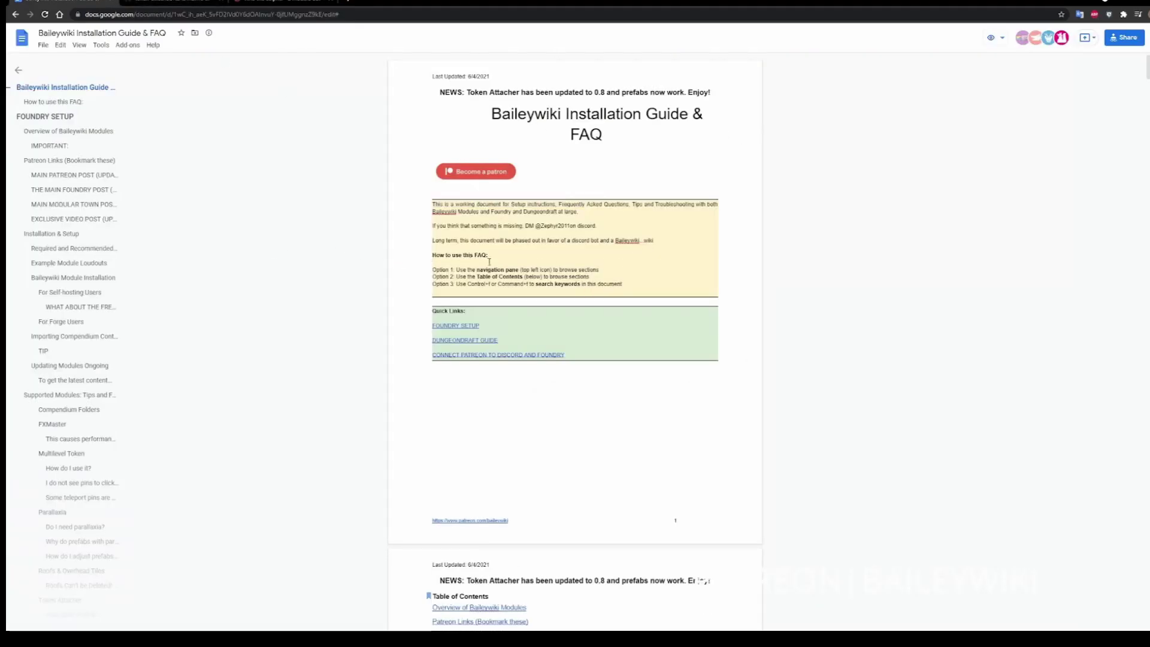
scroll(669, 257, "down", 1)
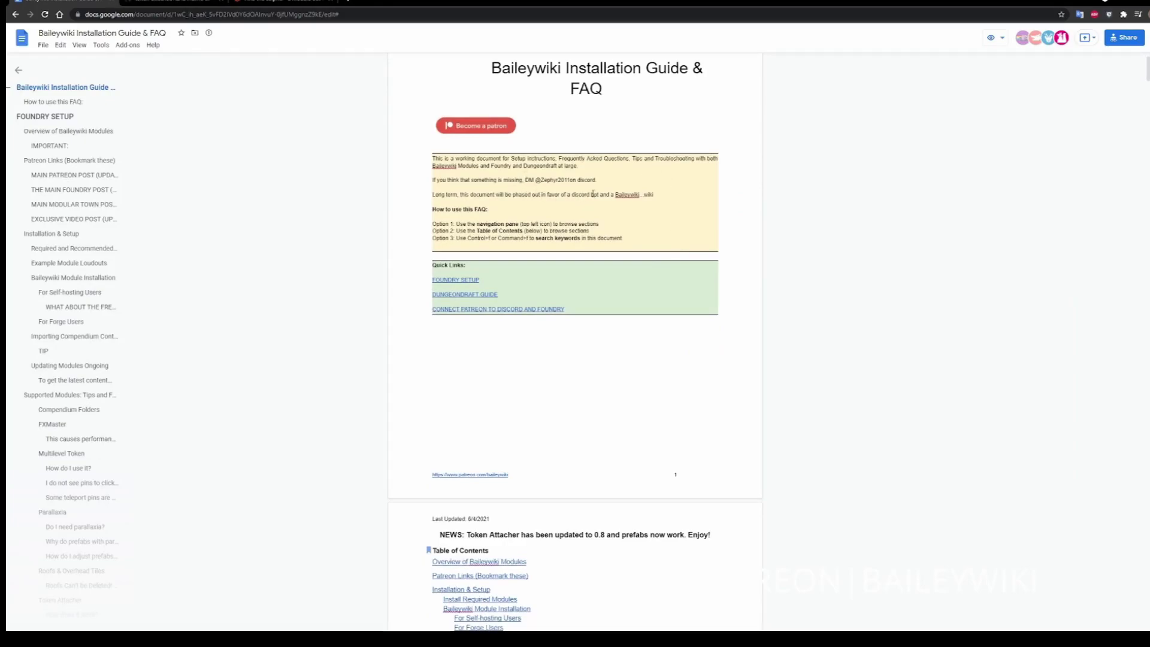
scroll(667, 230, "down", 1)
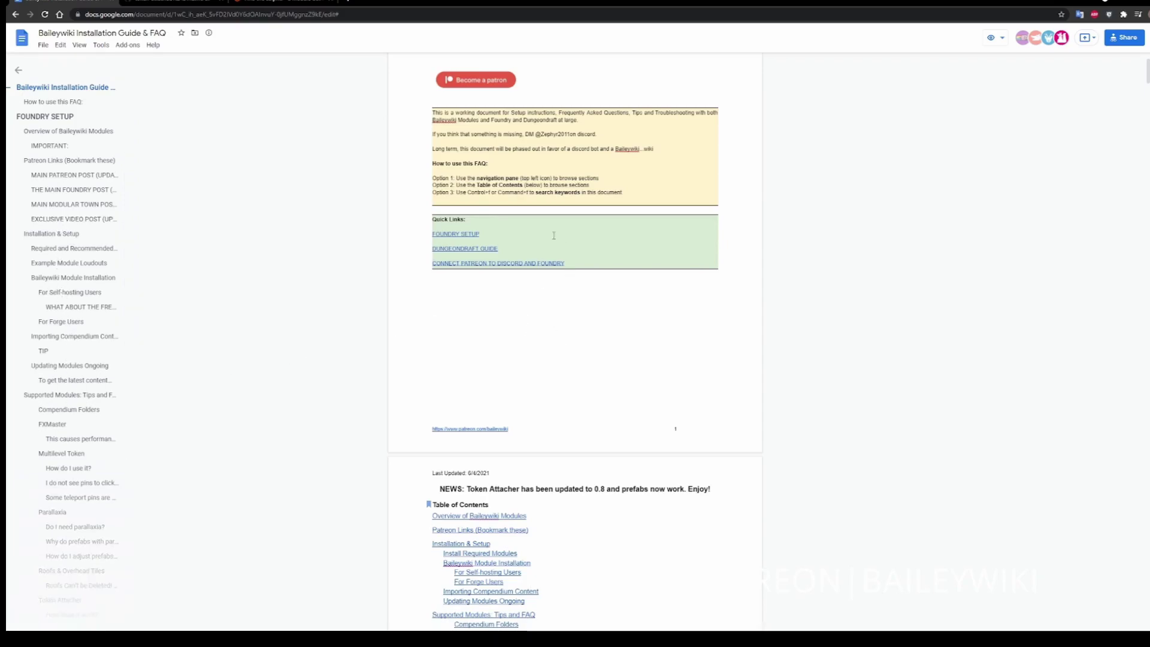
left_click(466, 248)
left_click(473, 250)
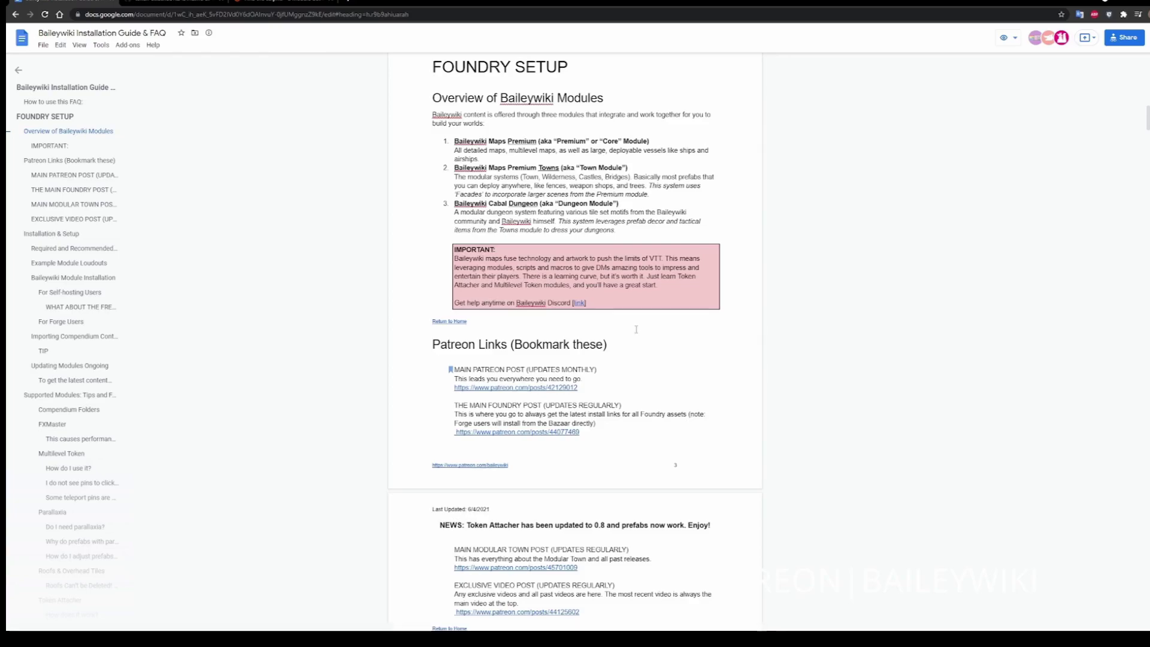
Read through the Patreon Links and Installation & Setup sections to the Required and Recommended Modules table
scroll(730, 353, "down", 3)
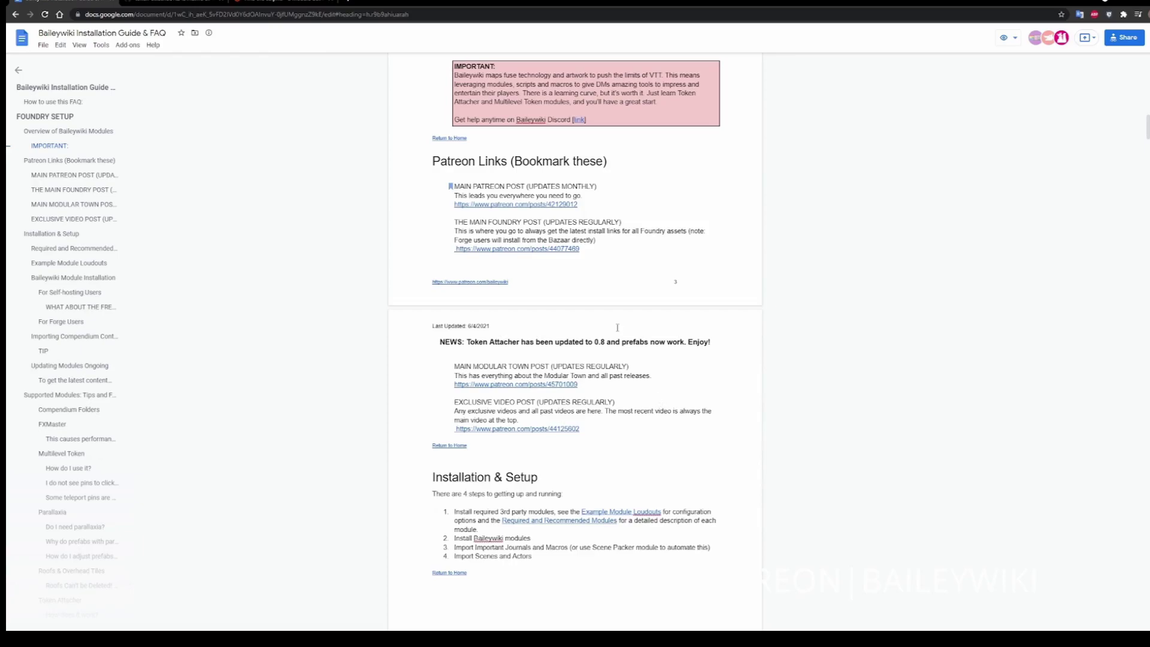
scroll(344, 310, "down", 4)
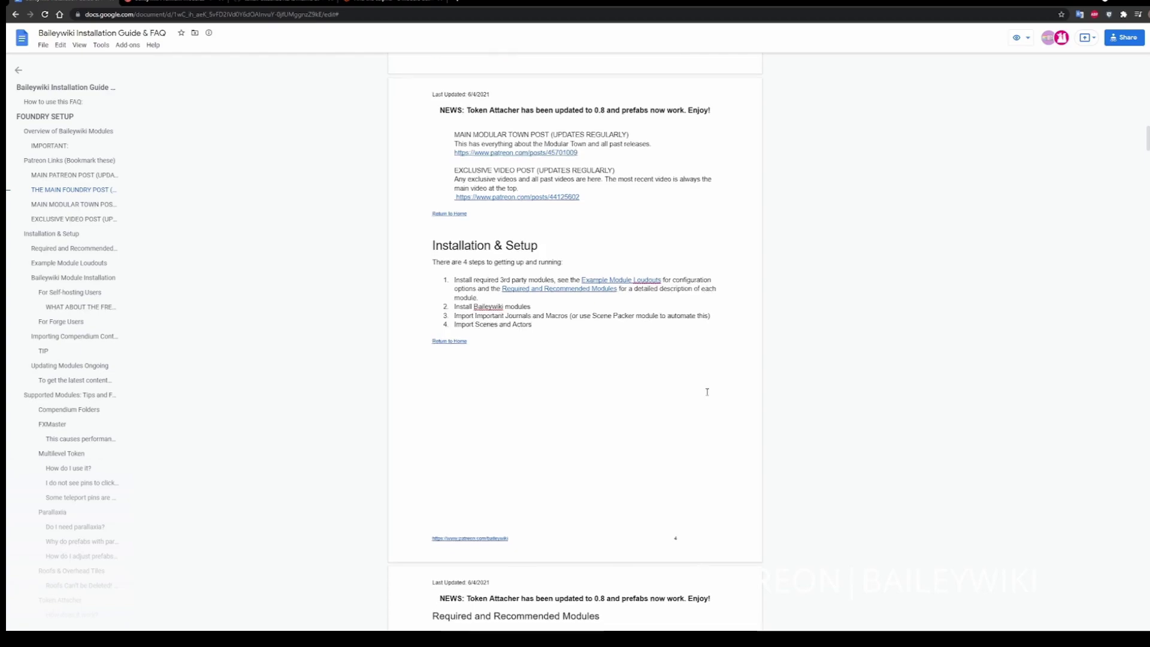
scroll(706, 390, "down", 5)
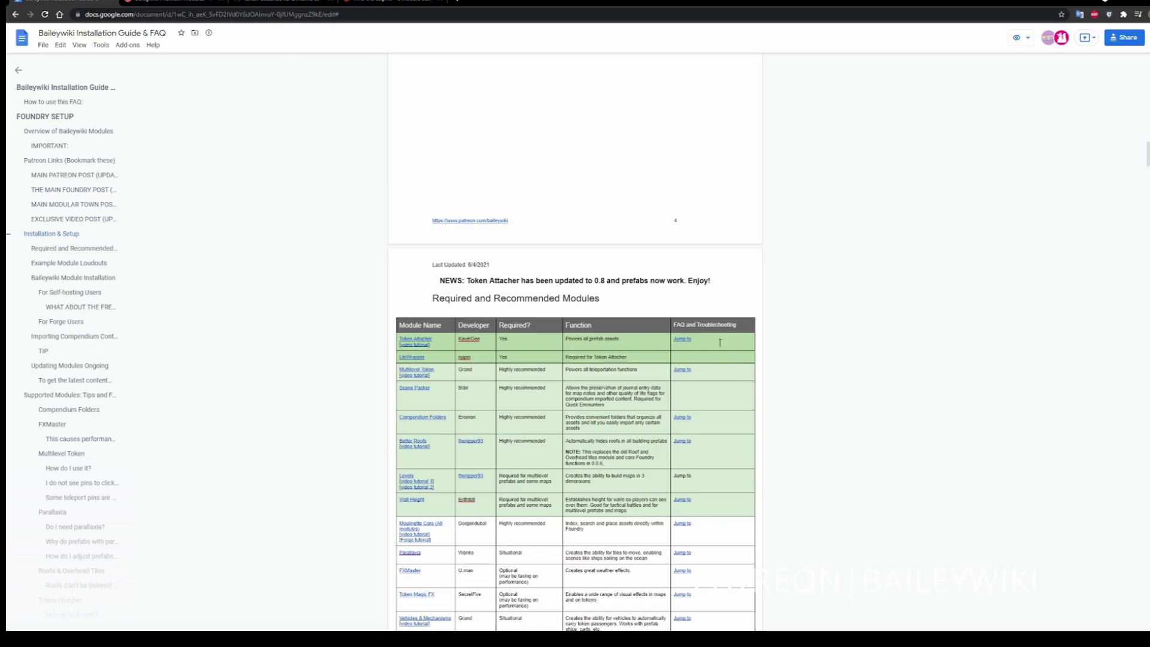
Jump to the Example Module Loudouts table from the setup steps and compare it with the Required and Recommended Modules list
scroll(691, 489, "up", 5)
left_click(636, 284)
left_click(636, 297)
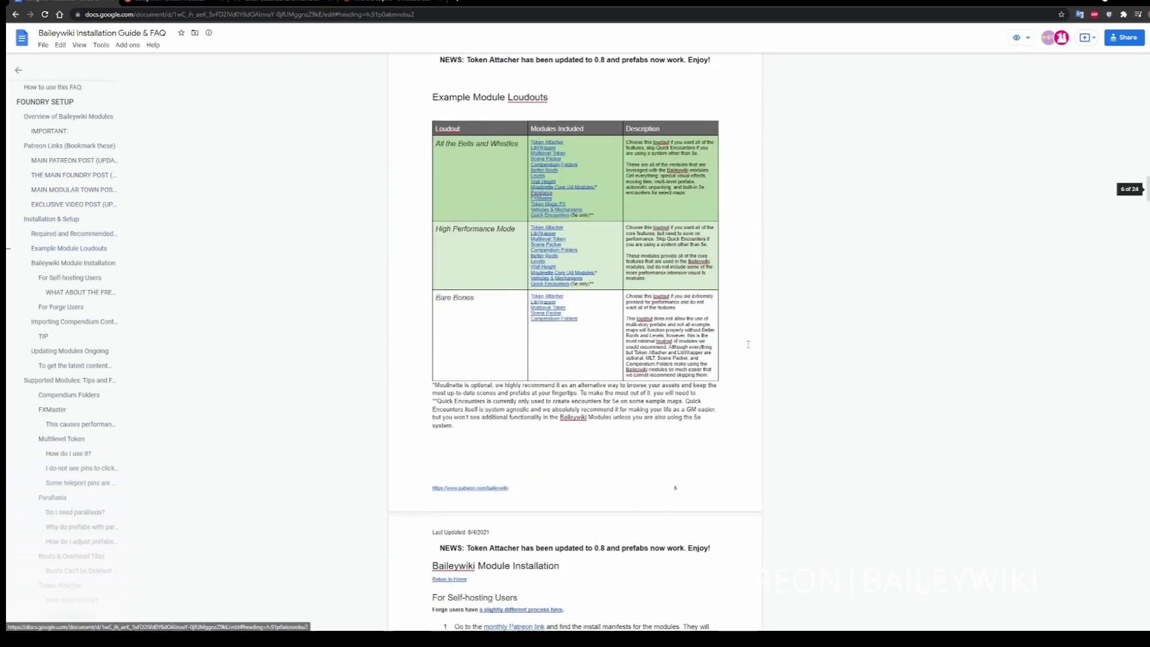
scroll(727, 341, "up", 8)
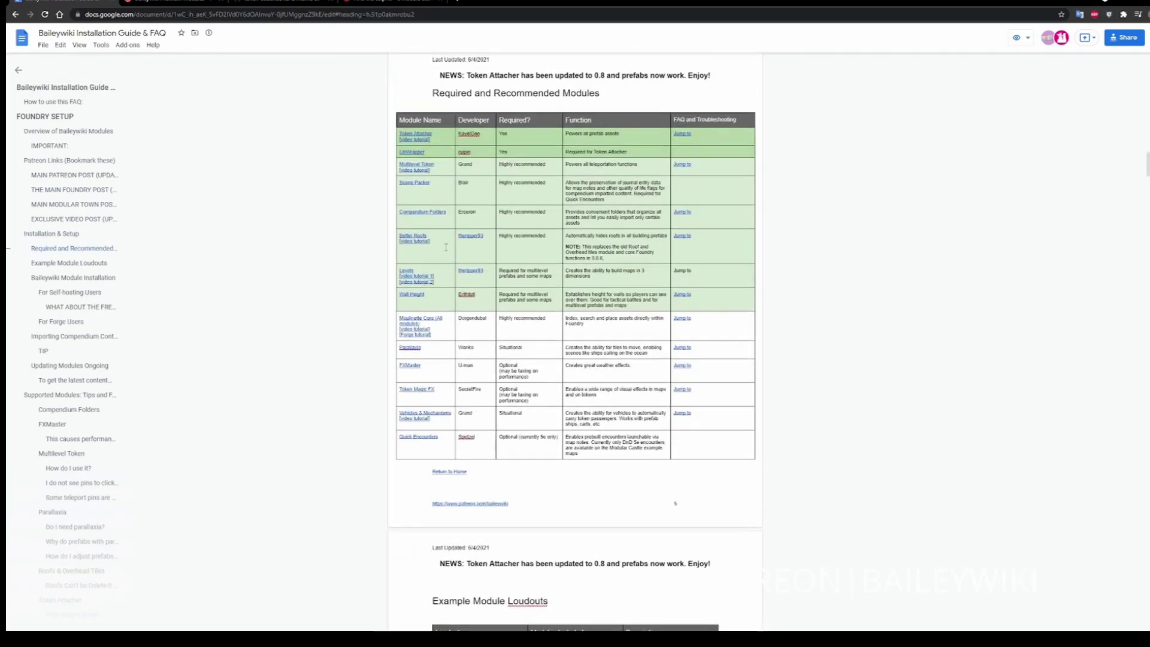
scroll(700, 458, "down", 8)
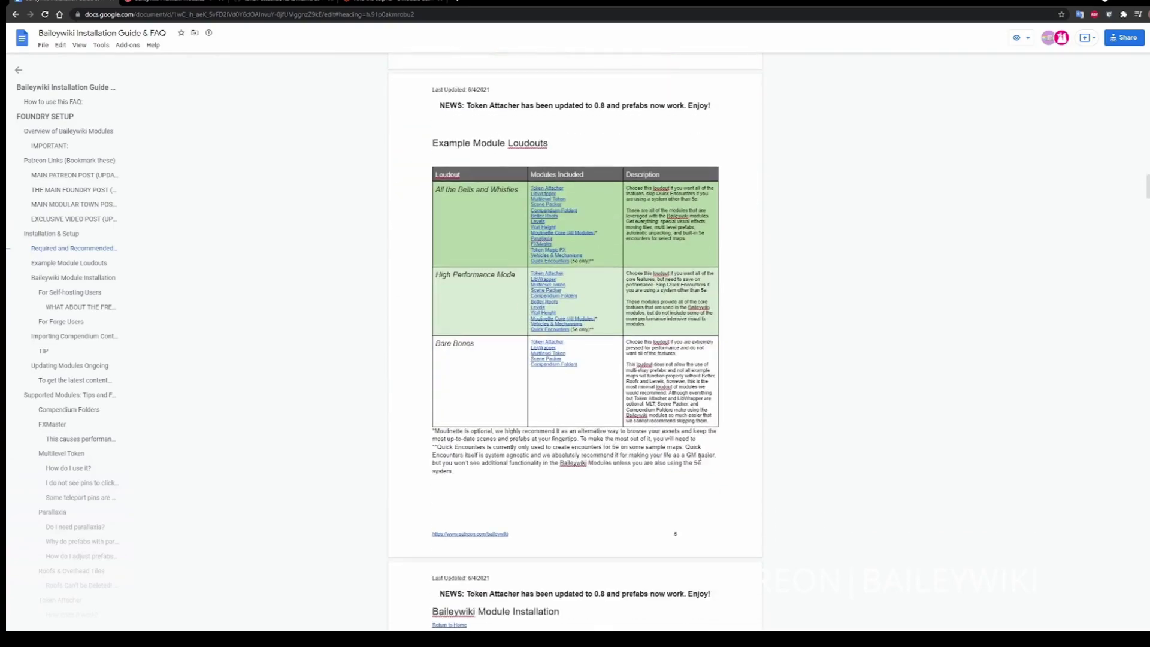
scroll(699, 458, "down", 1)
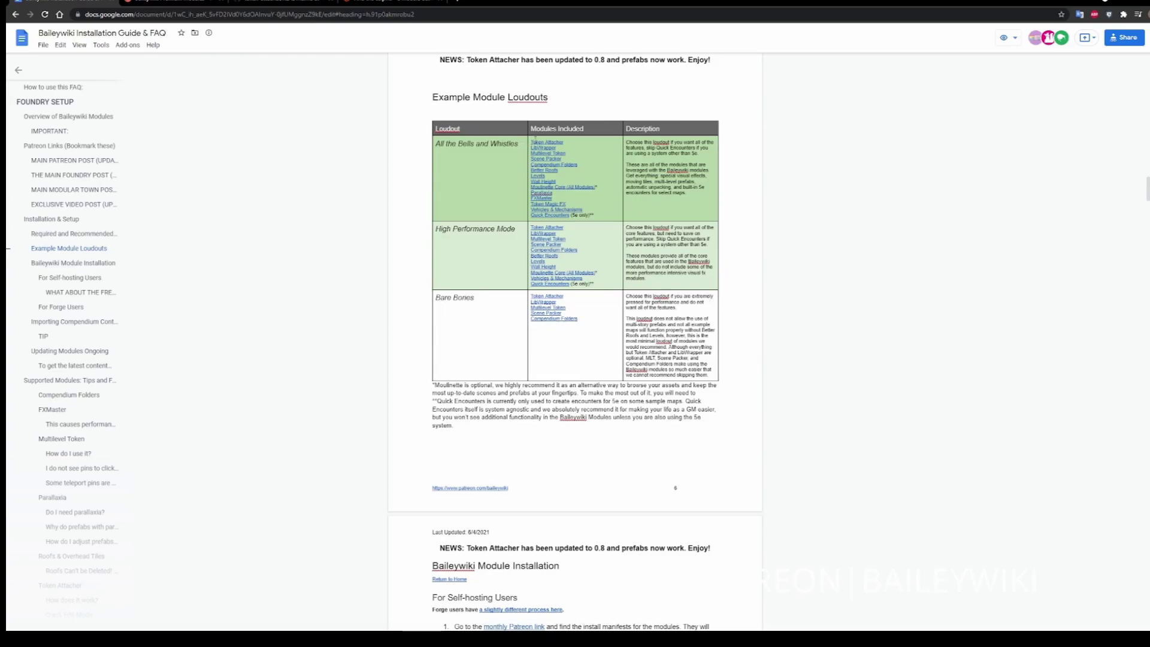
Open the Token Attacher GitHub page from the All the Bells and Whistles loadout and look at its readme
left_click(532, 142)
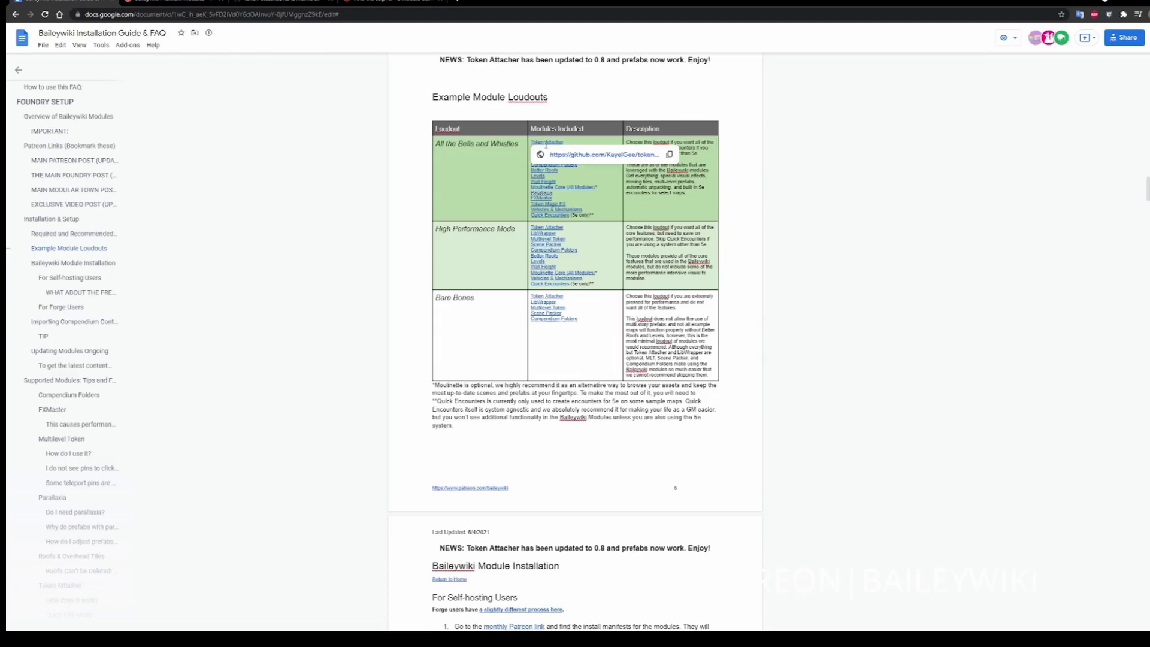
left_click(582, 157)
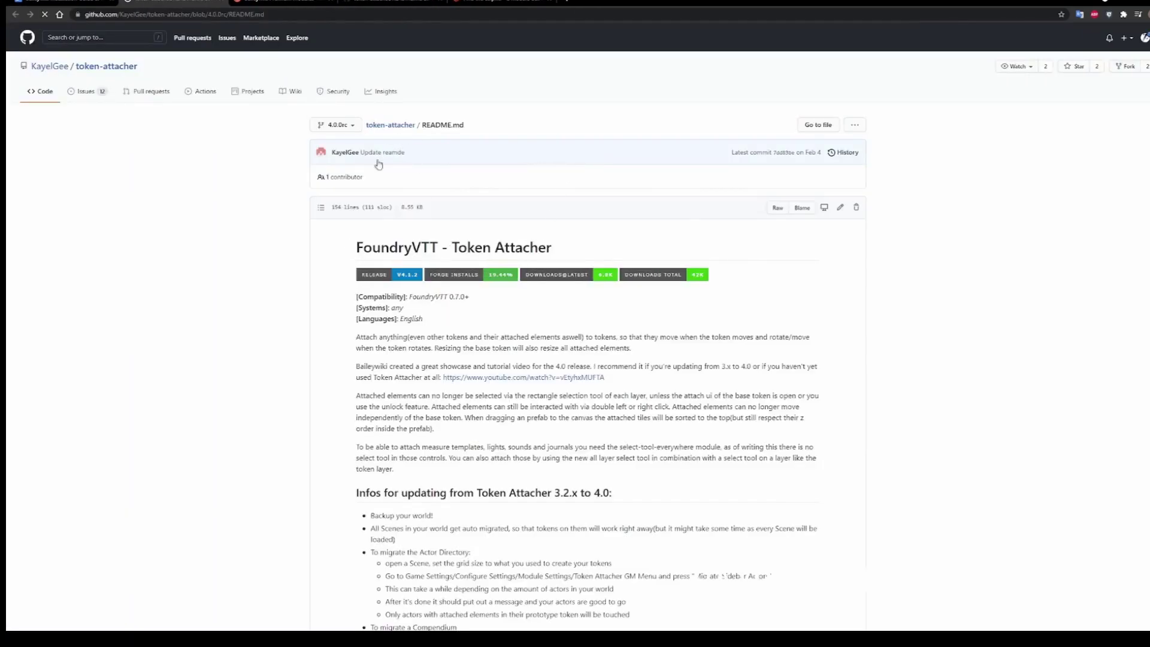
scroll(381, 375, "down", 1)
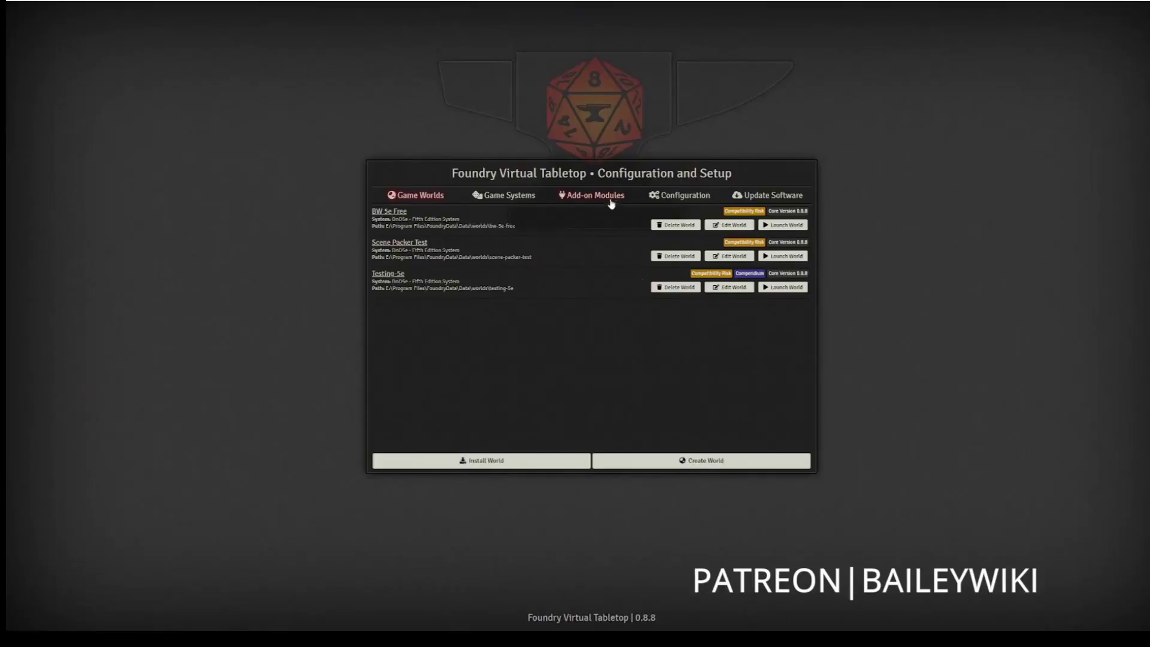
In Foundry's setup screen, install the Token Attacher add-on module and filter the package list for LibWrapper
left_click(594, 198)
left_click(527, 461)
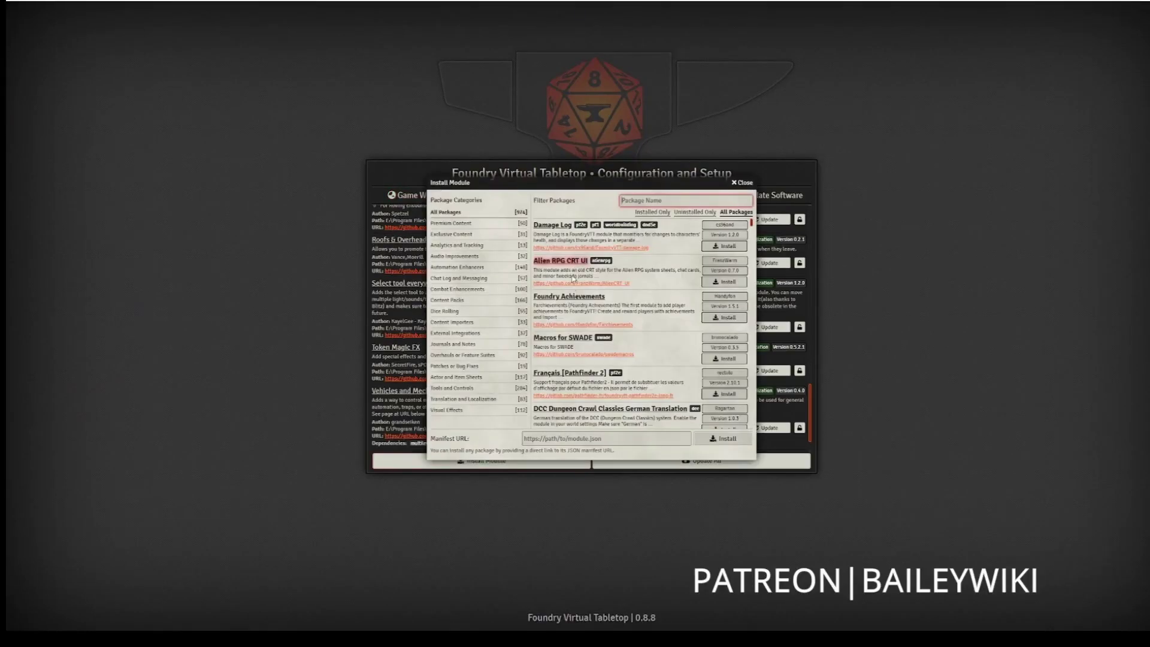
type("Token Att")
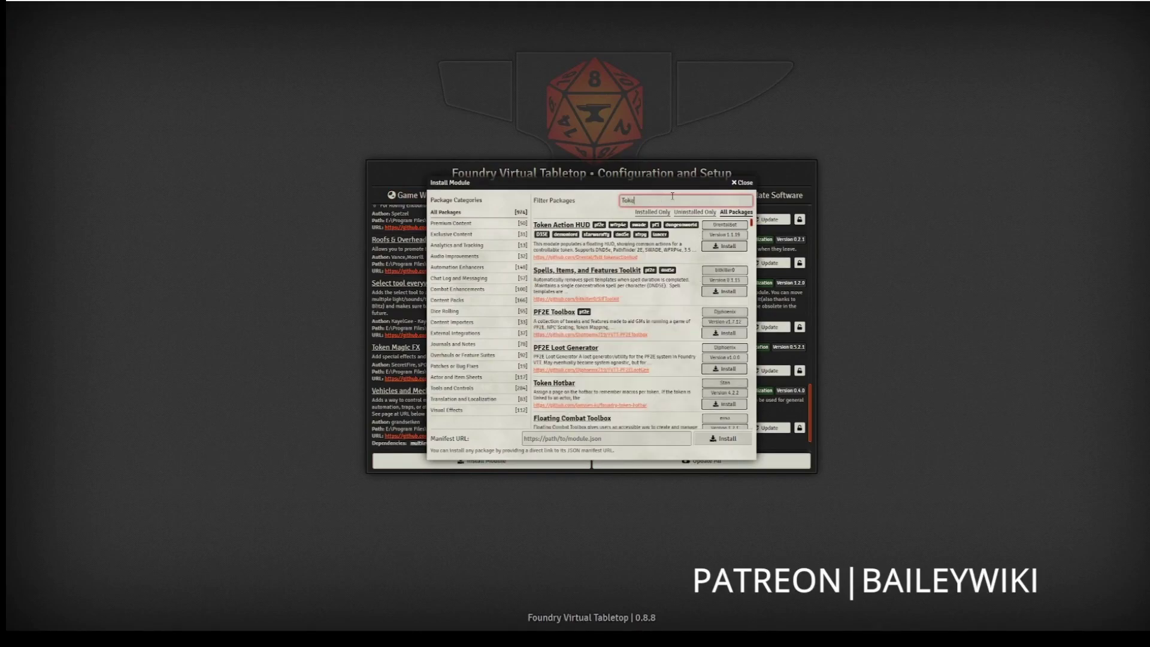
left_click(734, 246)
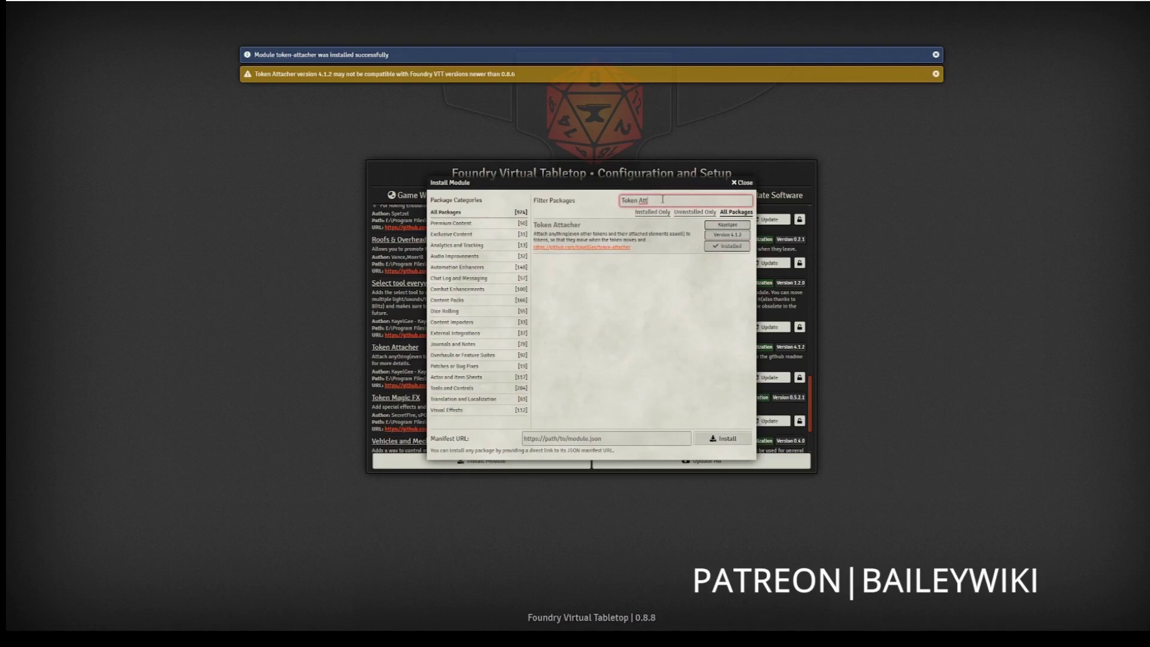
key("ctrl+a")
type("LibWrapper")
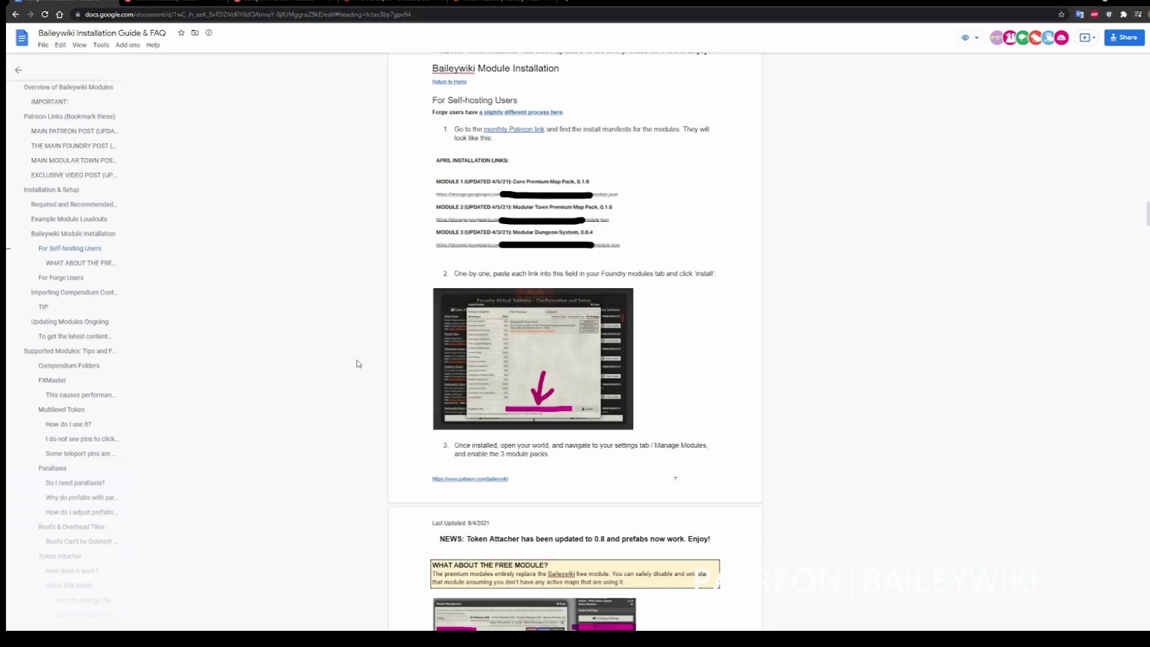
In the installation guide, read the Baileywiki Module Installation instructions for self-hosting and Forge users and the Importing Compendium Content section
scroll(787, 351, "down", 4)
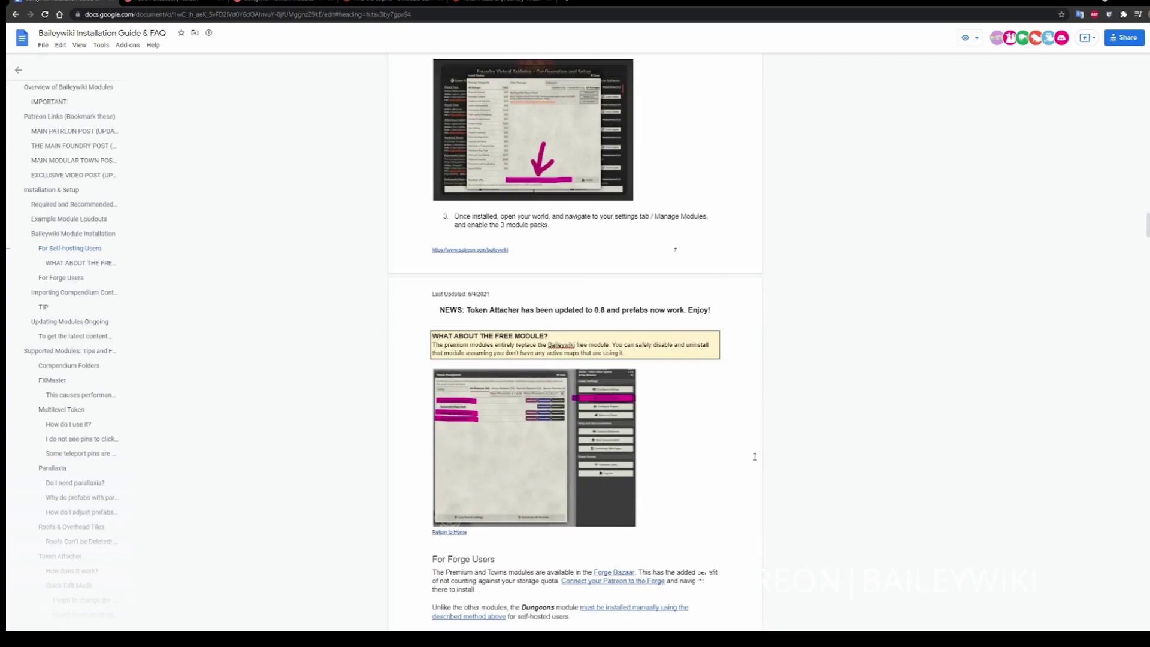
scroll(723, 442, "down", 1)
scroll(724, 441, "down", 1)
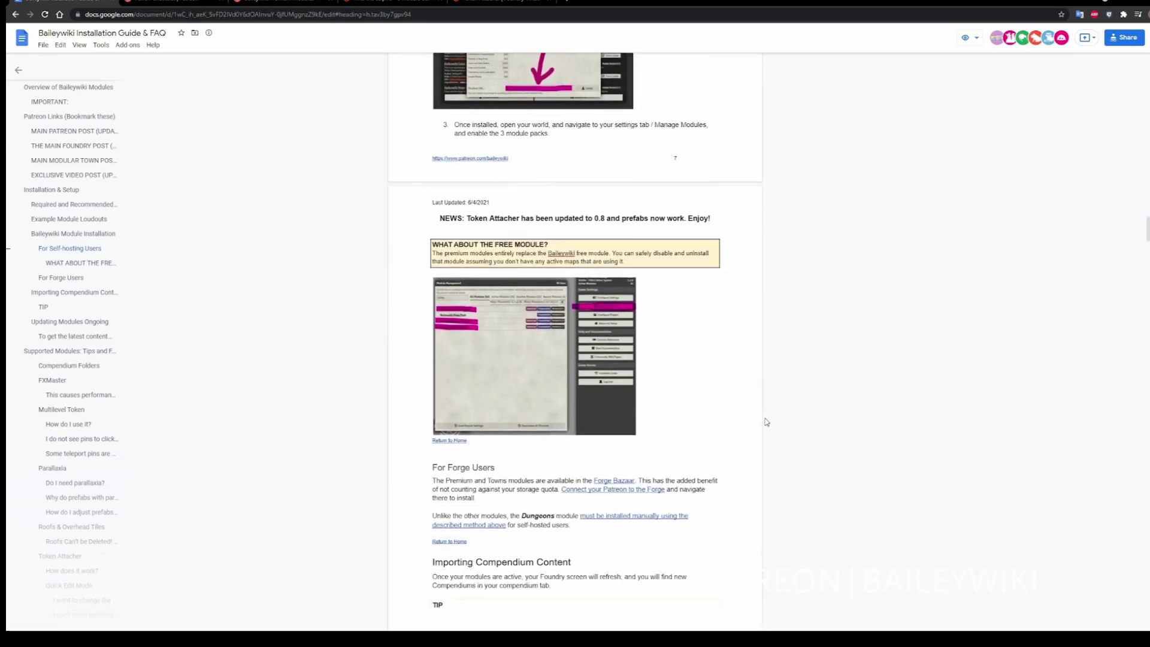
scroll(767, 423, "down", 3)
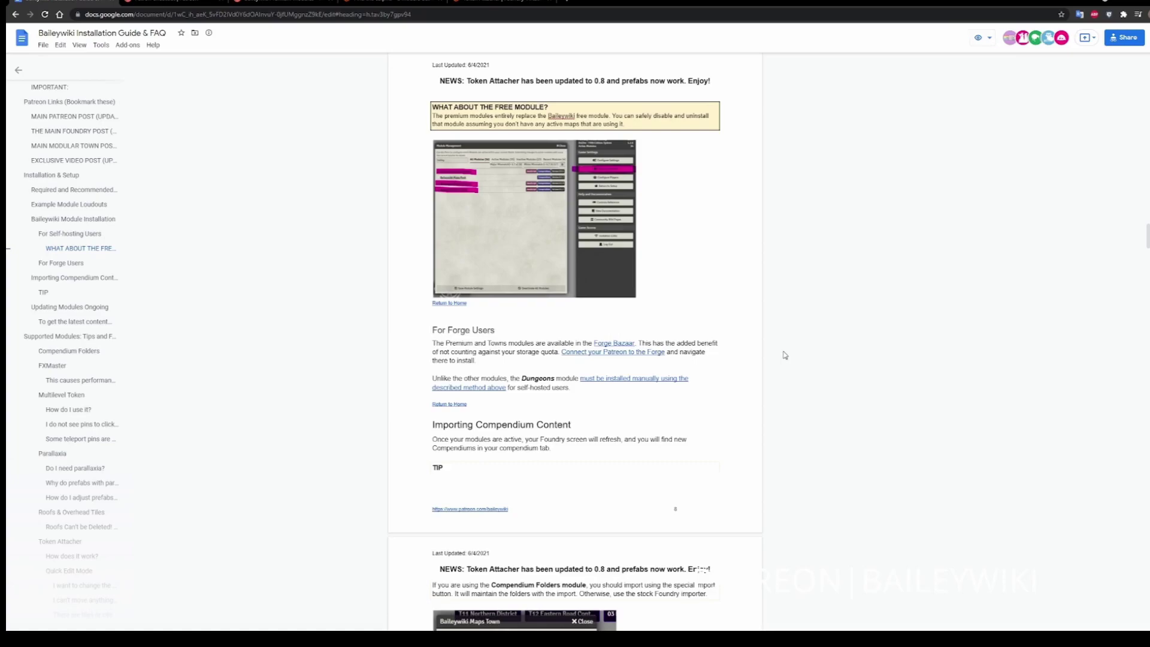
scroll(785, 355, "down", 2)
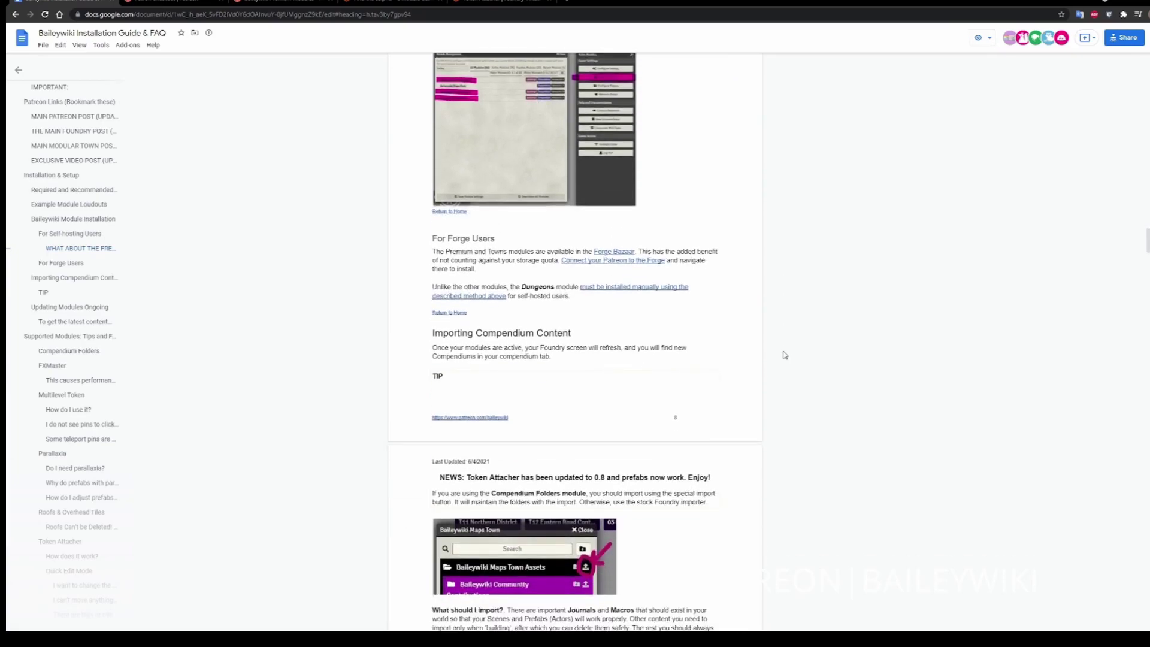
scroll(784, 355, "down", 2)
scroll(784, 355, "down", 2)
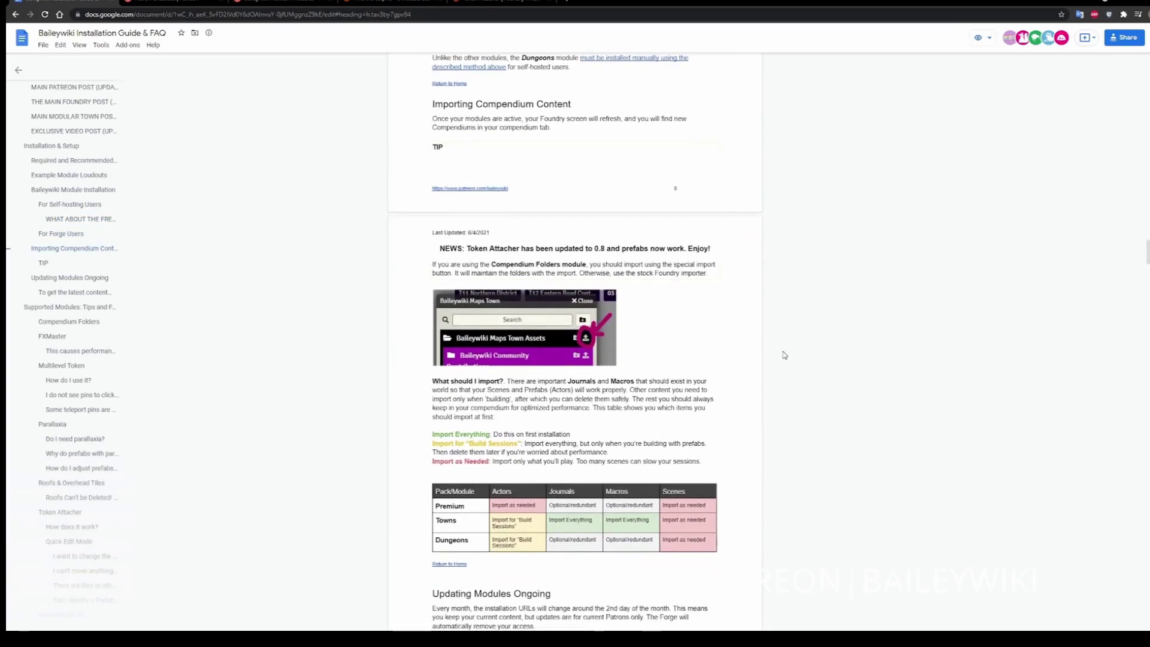
scroll(831, 403, "down", 1)
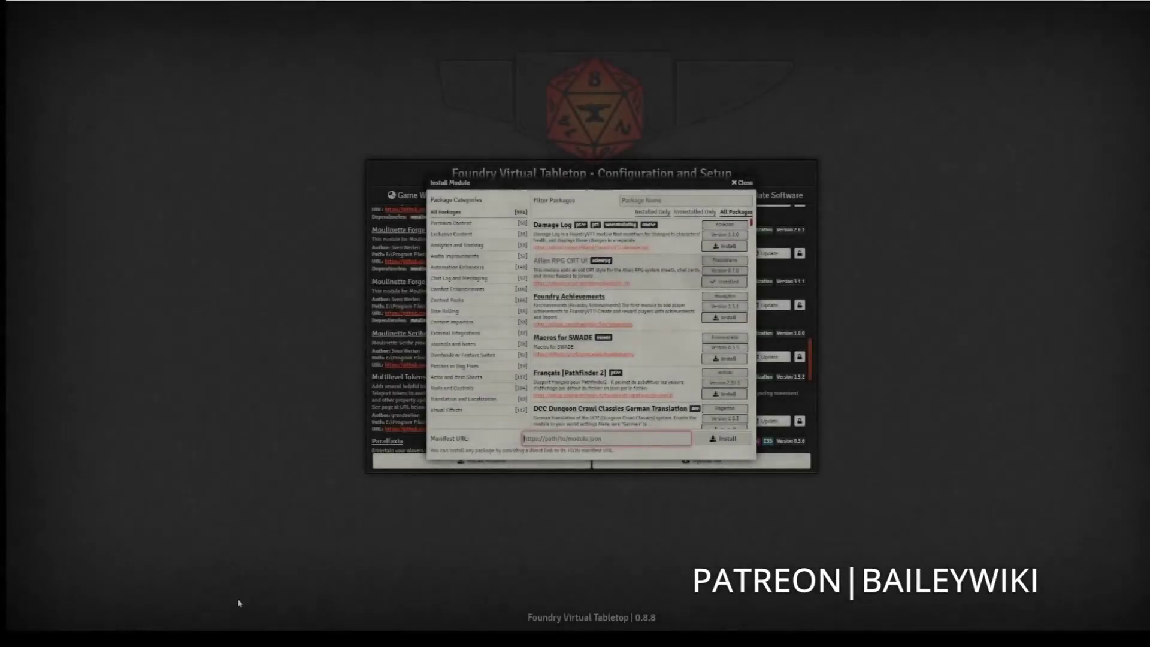
Switch from Foundry to the installation guide and open the main Foundry post from its Patreon Links section
mouse_move(239, 629)
left_click(265, 602)
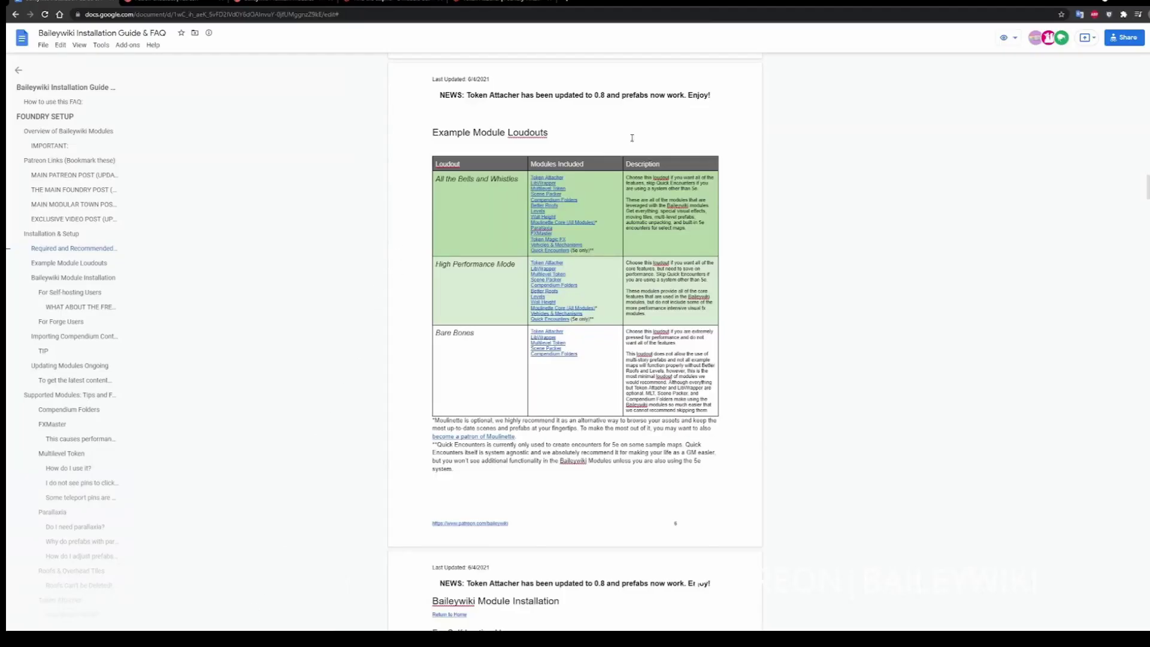
left_click(77, 161)
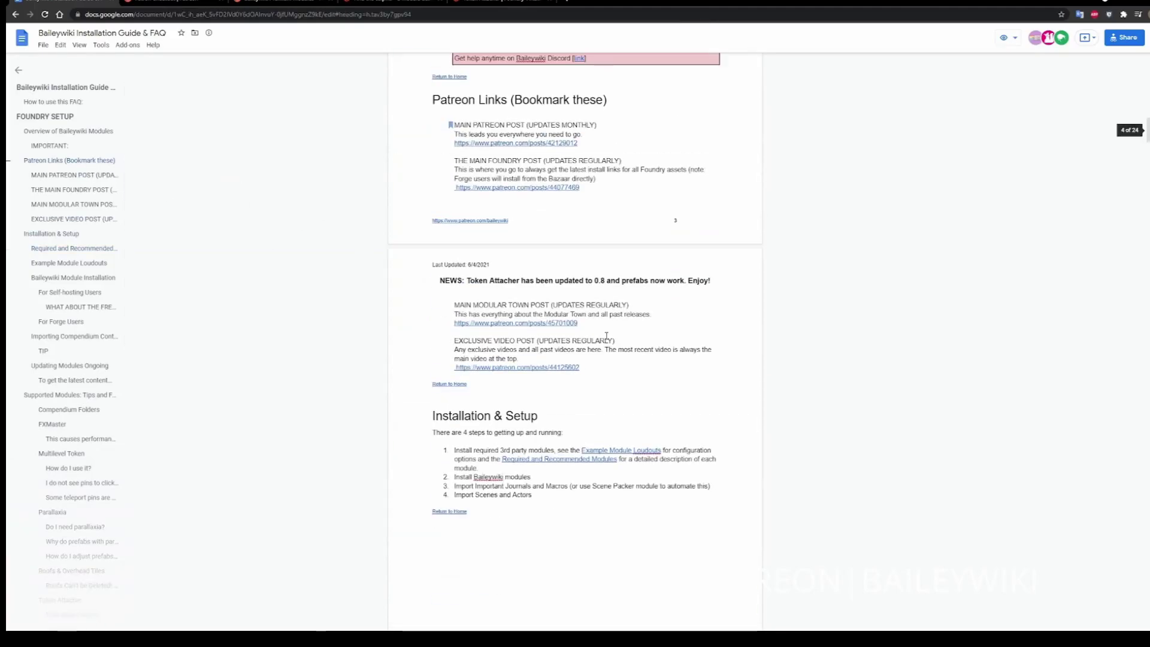
scroll(549, 414, "down", 7)
scroll(687, 384, "up", 7)
scroll(687, 383, "up", 1)
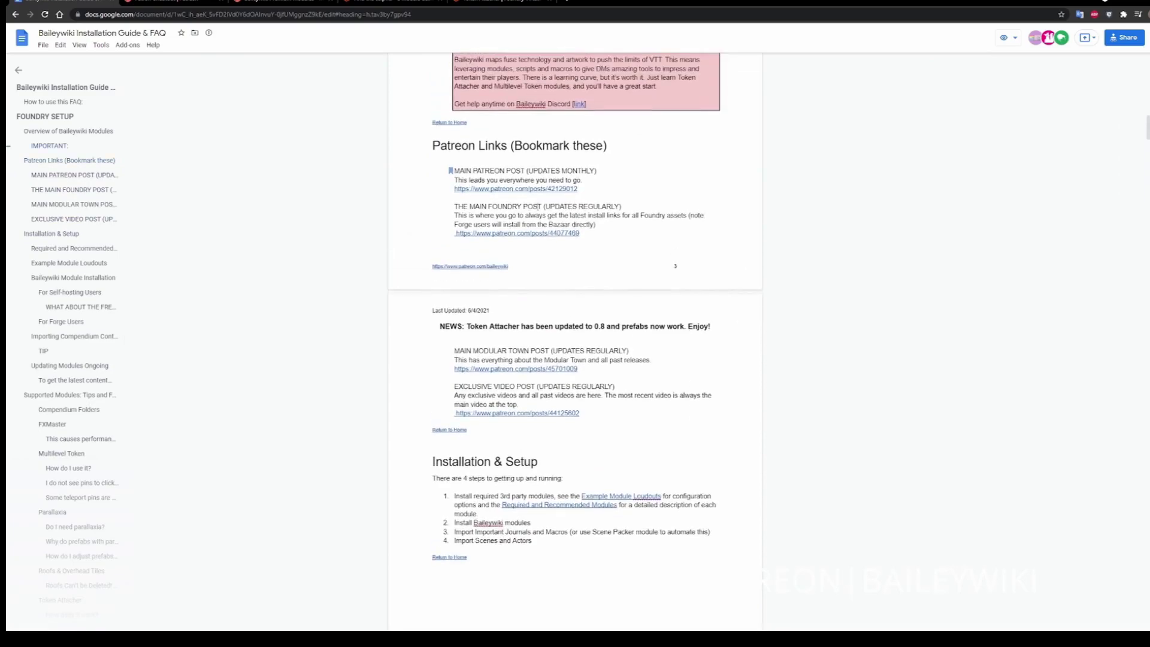
left_click(520, 234)
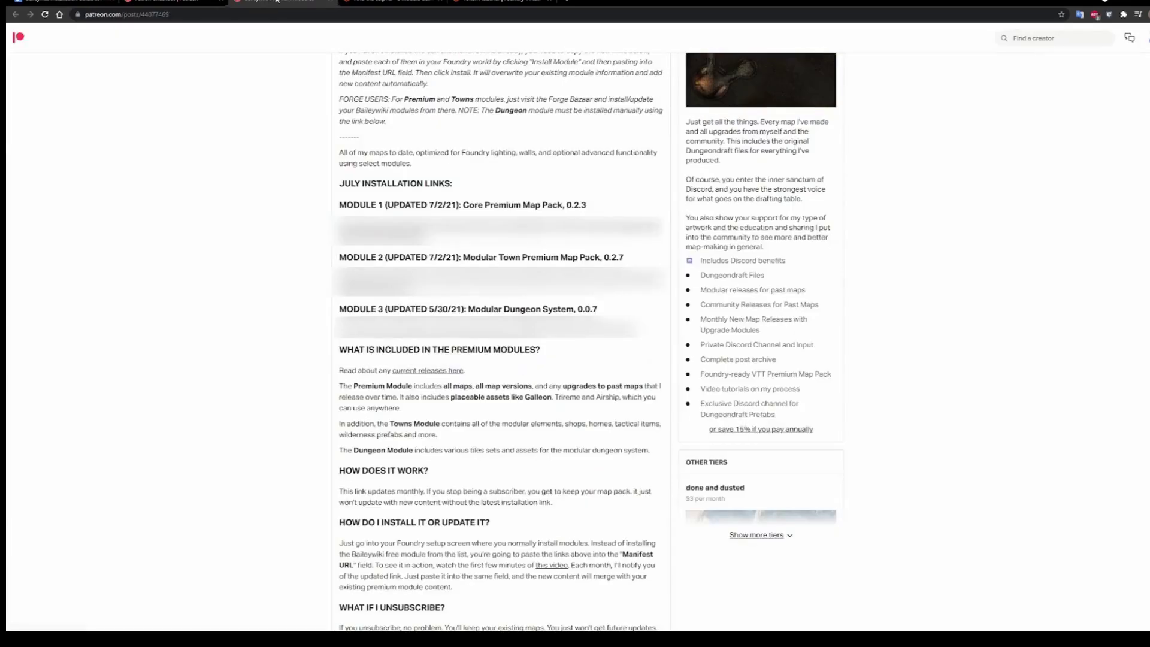
Copy the Core Premium Map Pack installation link from the Patreon post and install the module in Foundry through its manifest URL
left_click_drag(659, 226, 339, 230)
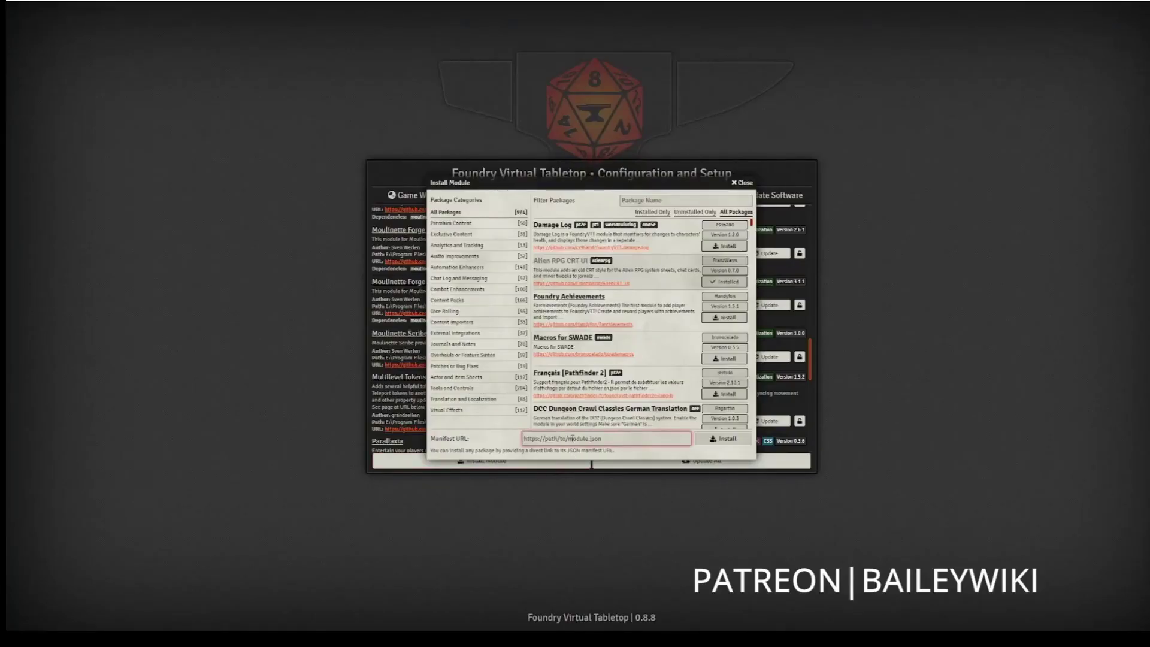
left_click(659, 440)
left_click(723, 438)
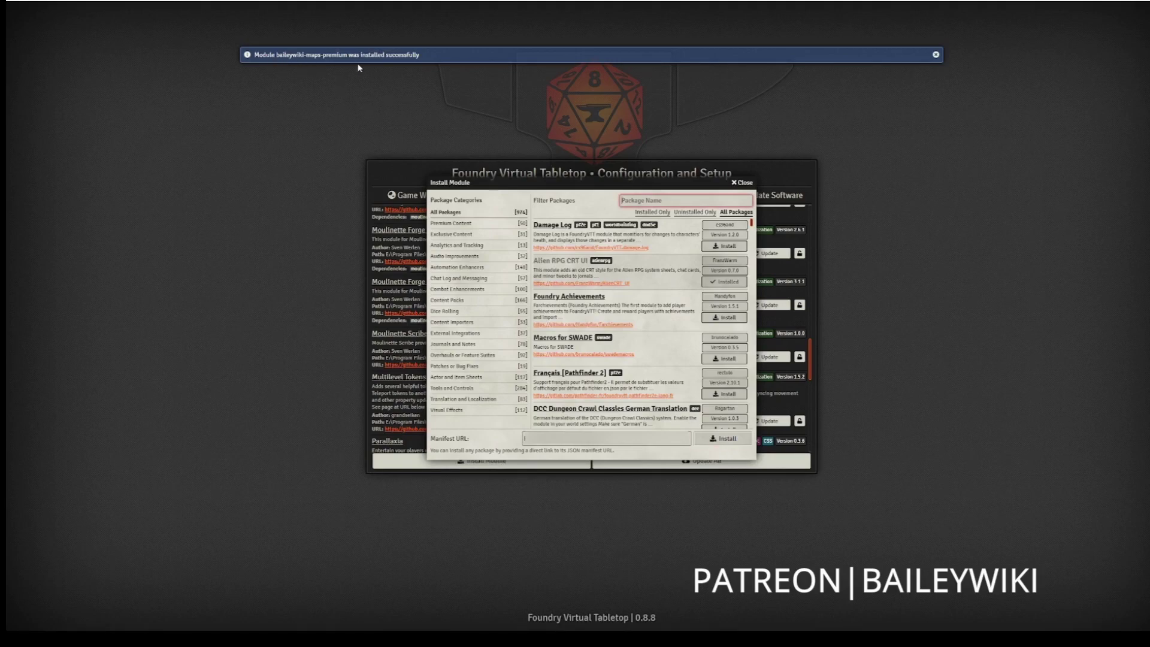
Copy the Modular Town Premium Map Pack installation link from the Patreon post and install the module in Foundry through its manifest URL
left_click(239, 596)
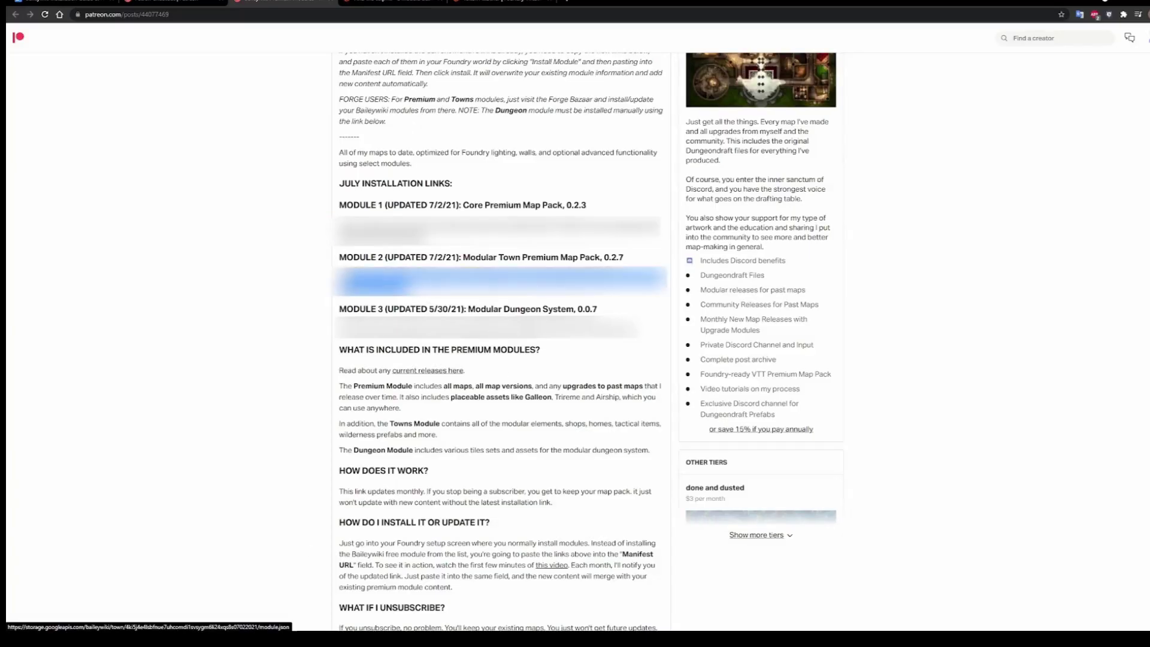
key("alt+Tab")
left_click(593, 438)
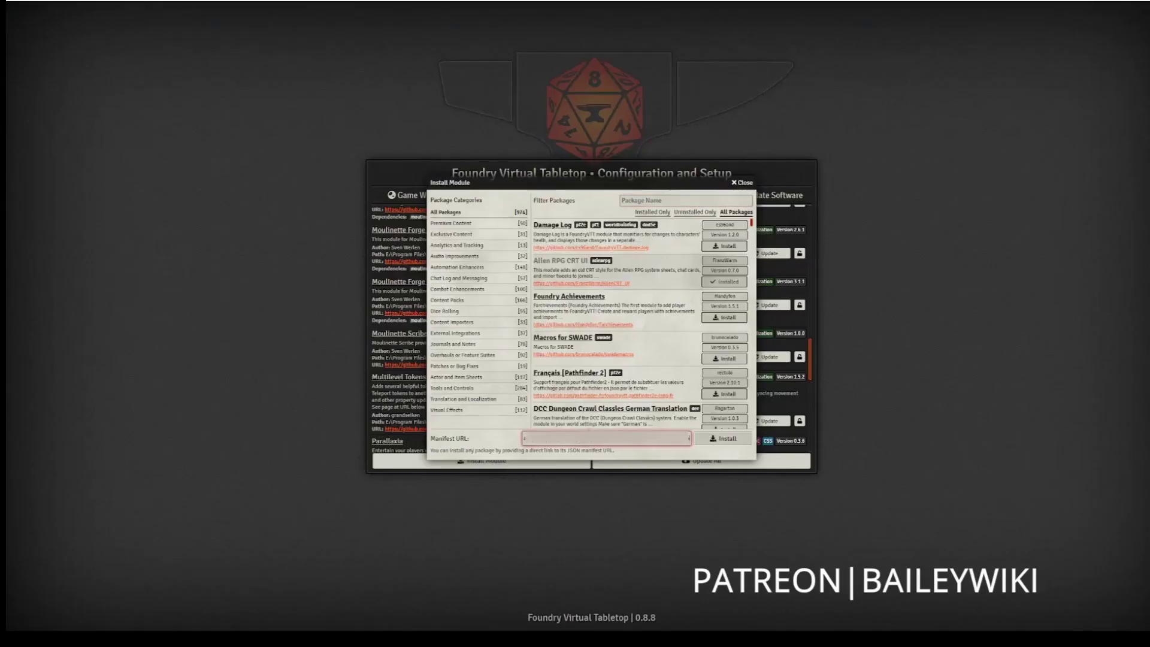
left_click(595, 462)
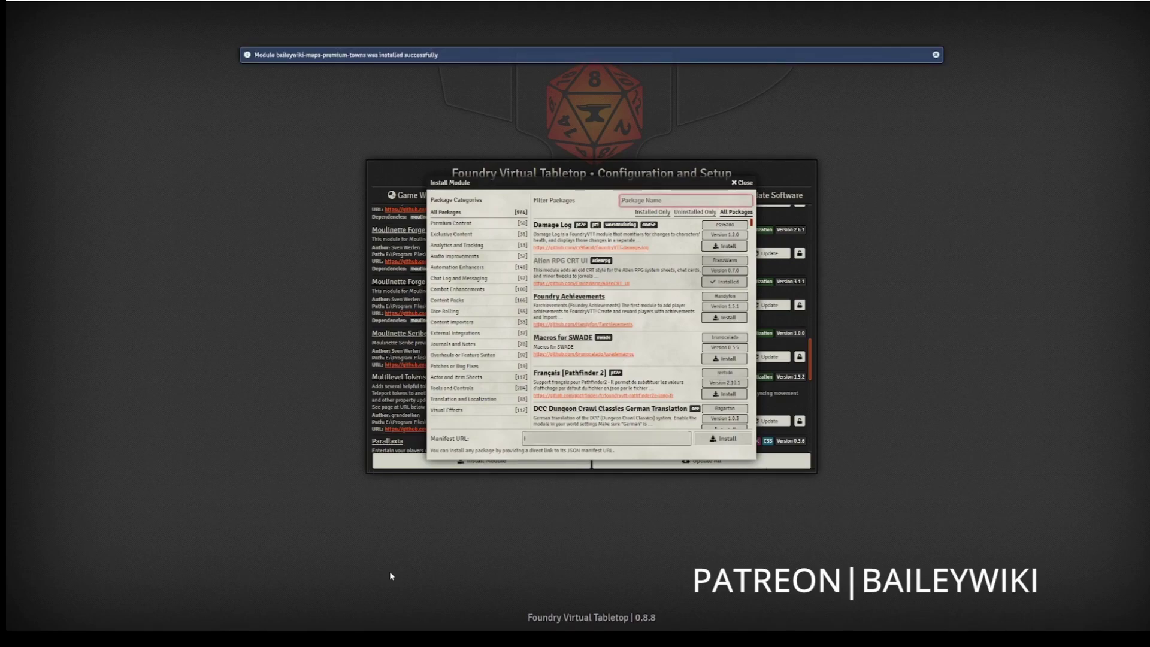
Copy the Modular Dungeon System installation link from the Patreon post and install that module in Foundry through its manifest URL
left_click(266, 608)
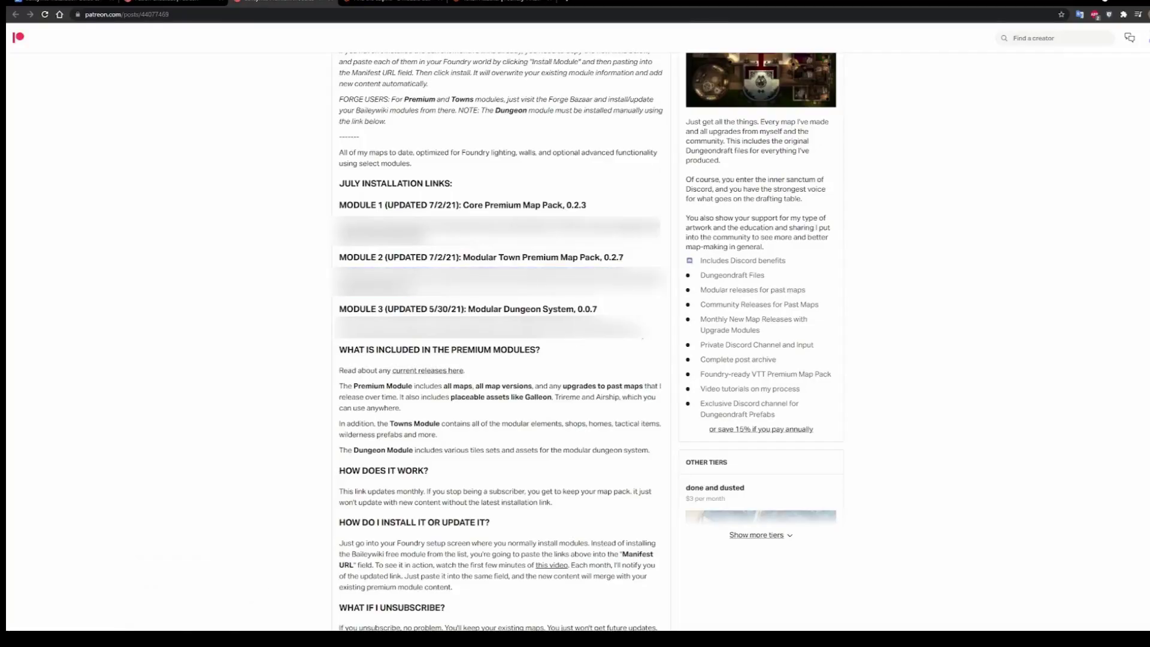
left_click_drag(638, 327, 338, 327)
left_click(508, 308)
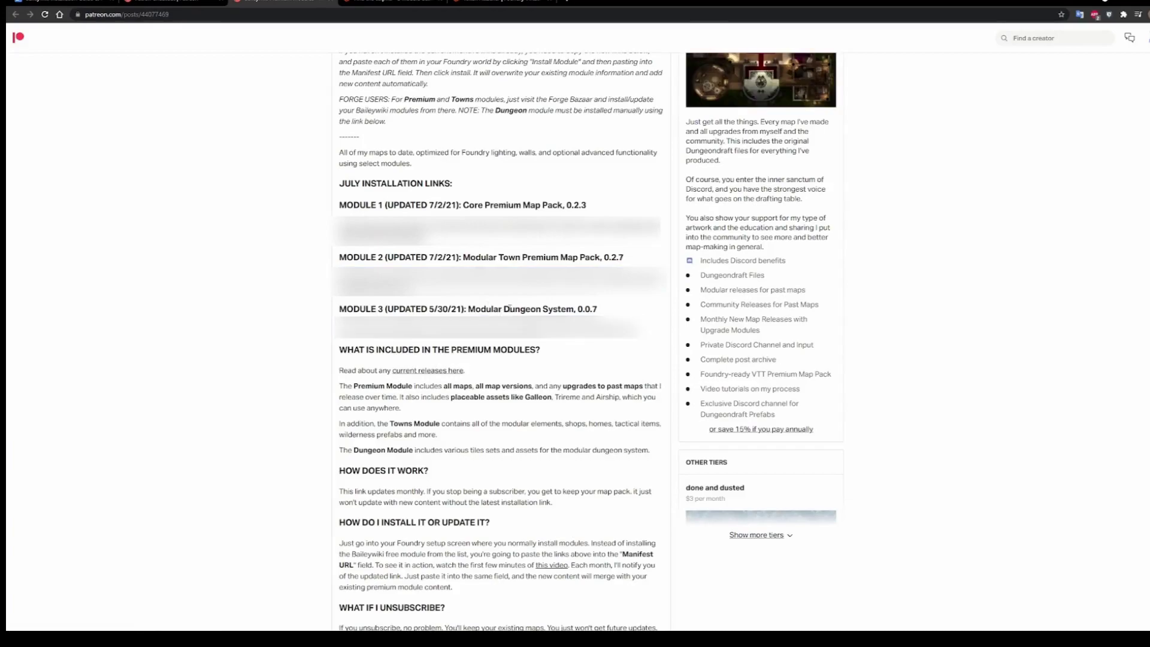
left_click(315, 626)
left_click(681, 439)
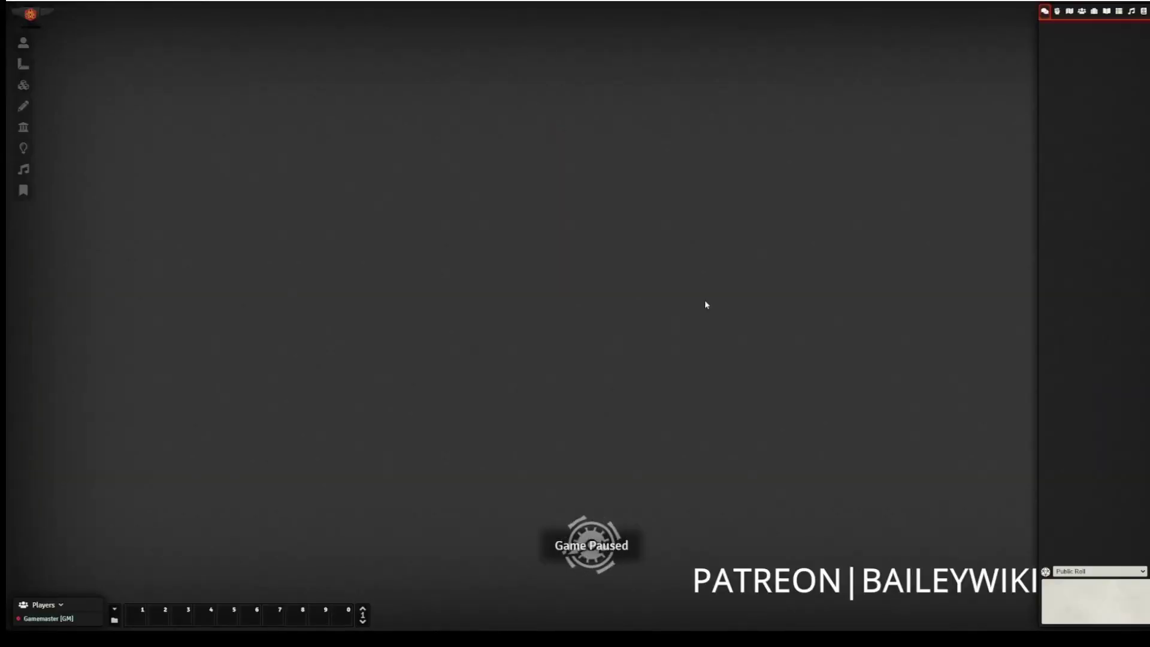
In the world's module management, enable Wall Height, Vehicles and Mechanisms, Token Magic FX, Token Attacher and Multilevel Tokens, accepting their dependencies
left_click(1143, 11)
left_click(1111, 114)
scroll(681, 257, "down", 5)
left_click(444, 463)
left_click(443, 449)
left_click(443, 435)
left_click_drag(591, 150, 316, 154)
left_click(546, 346)
left_click_drag(477, 151, 740, 153)
left_click(439, 422)
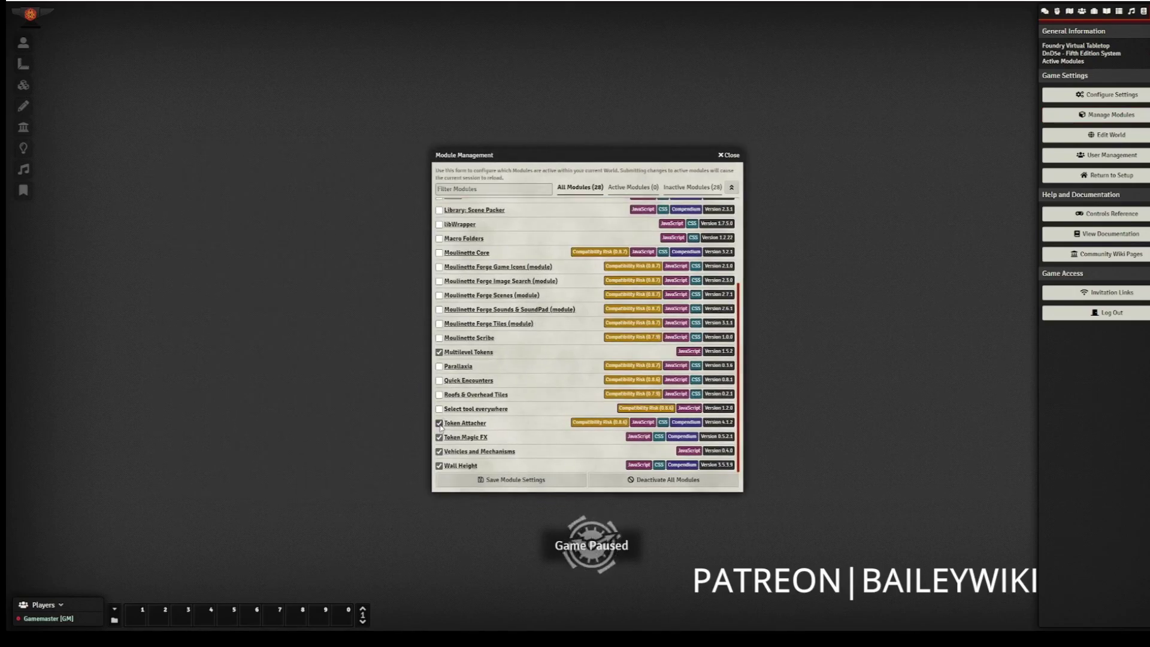
Enable Roofs & Overhead Tiles, Quick Encounters, Parallaxia, Moulinette Scribe and the Moulinette Forge modules together with their required dependencies
left_click(439, 395)
left_click(439, 380)
left_click(439, 366)
left_click(439, 338)
left_click(439, 324)
left_click(547, 346)
left_click(439, 309)
left_click(439, 295)
left_click(537, 348)
left_click(439, 266)
left_click(546, 346)
scroll(440, 349, "up", 3)
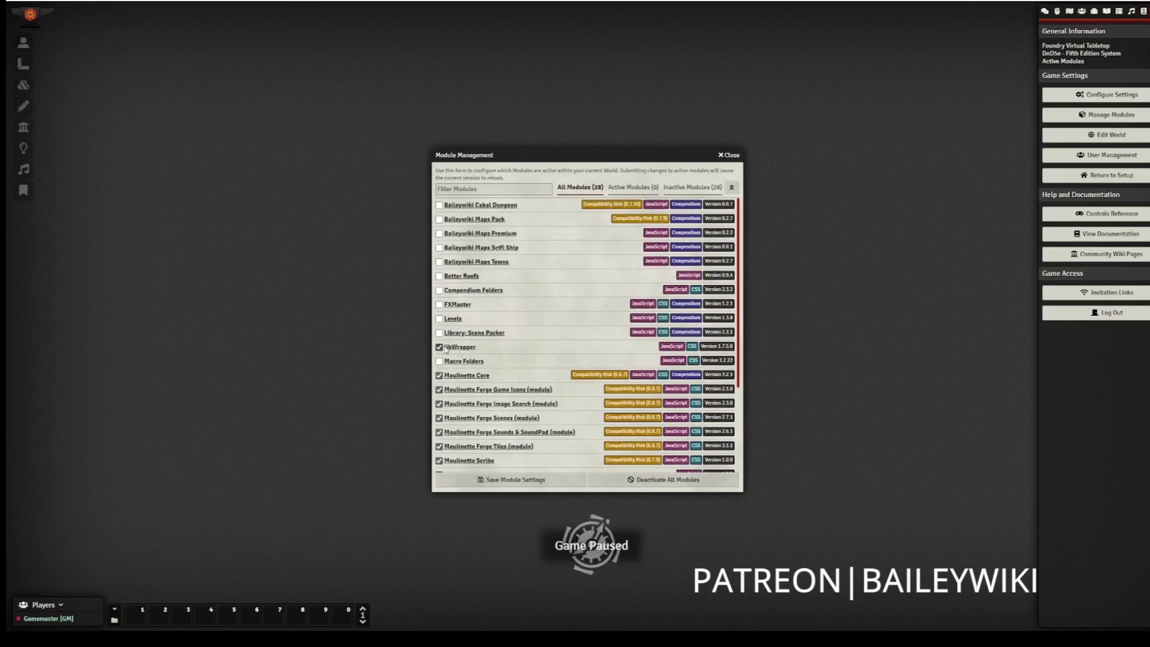
Enable Library: Scene Packer, Levels, FXMaster, Compendium Folders and Better Roofs, save the module settings and permanently dismiss the Levels notice
left_click(439, 333)
left_click(439, 318)
left_click(538, 348)
left_click(439, 304)
left_click(439, 290)
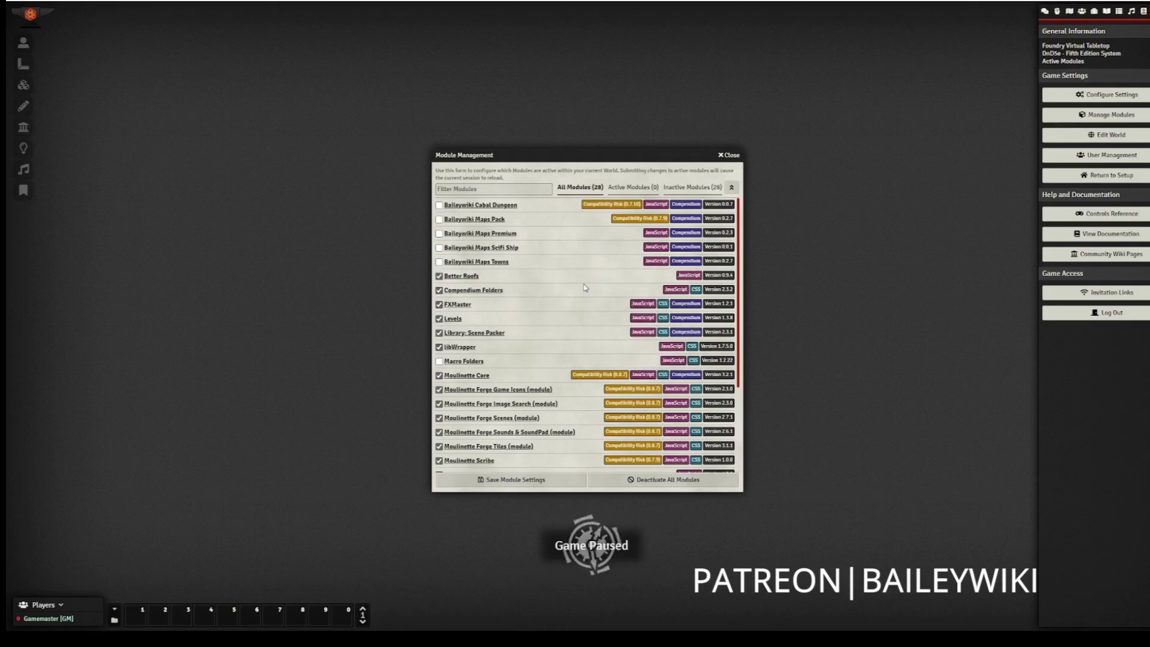
left_click(512, 480)
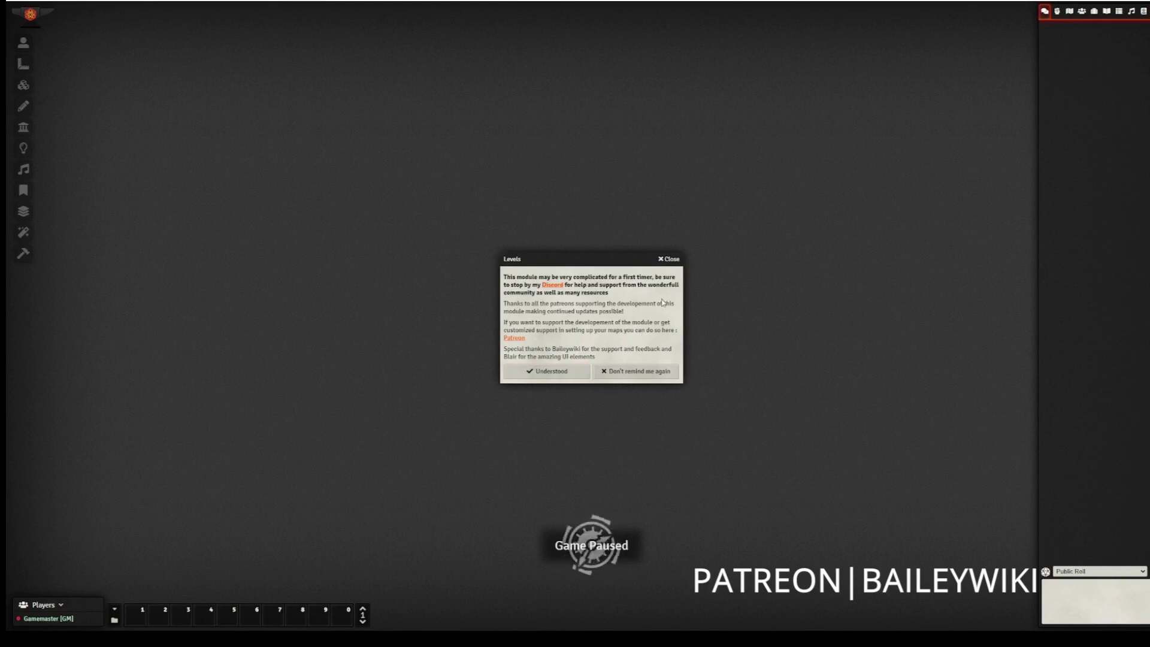
left_click(635, 371)
Enable Baileywiki Cabal Dungeon, Baileywiki Maps Premium and Baileywiki Maps Towns in module management and save the module settings
left_click(1111, 14)
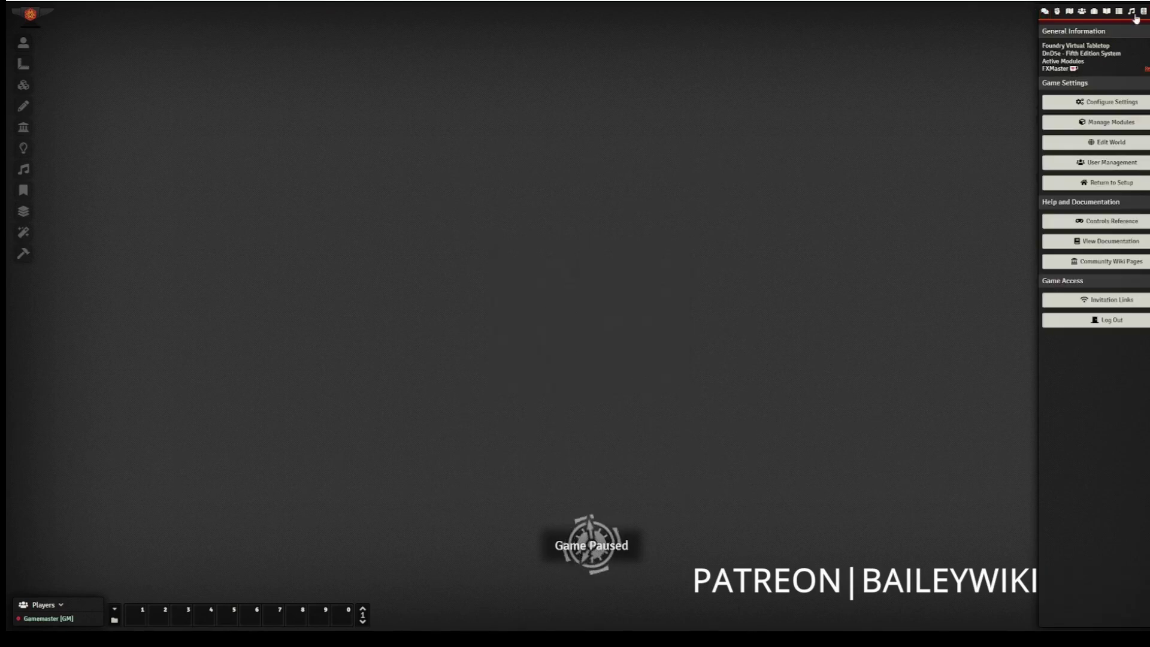
left_click(1111, 122)
left_click(444, 217)
key("Escape")
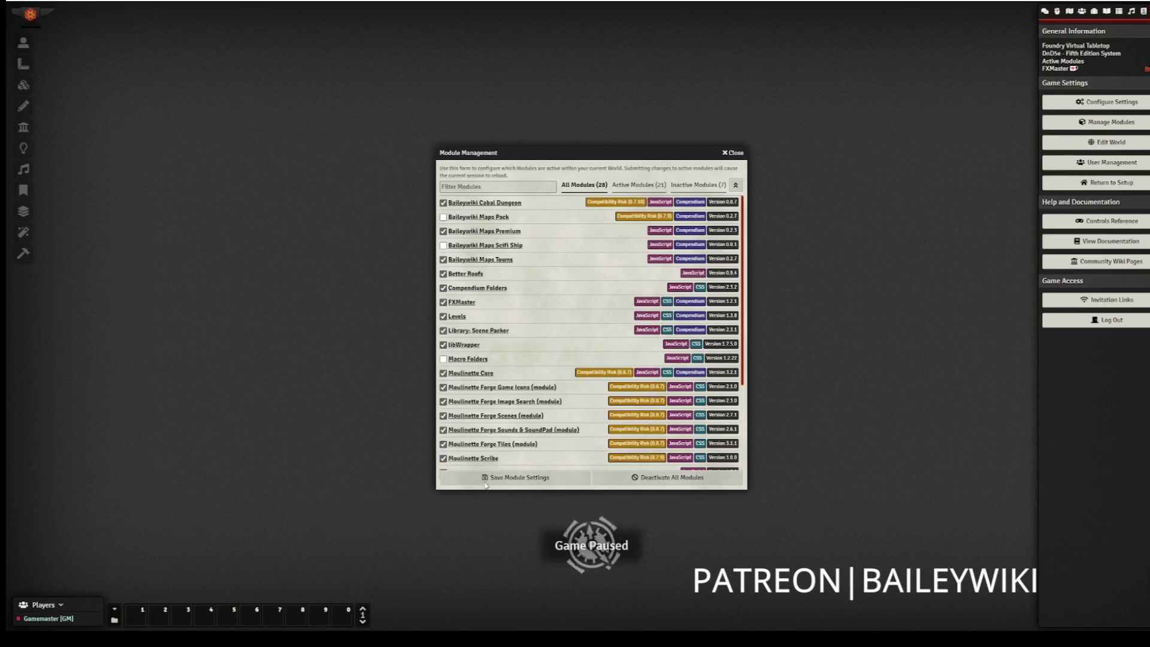
left_click(518, 477)
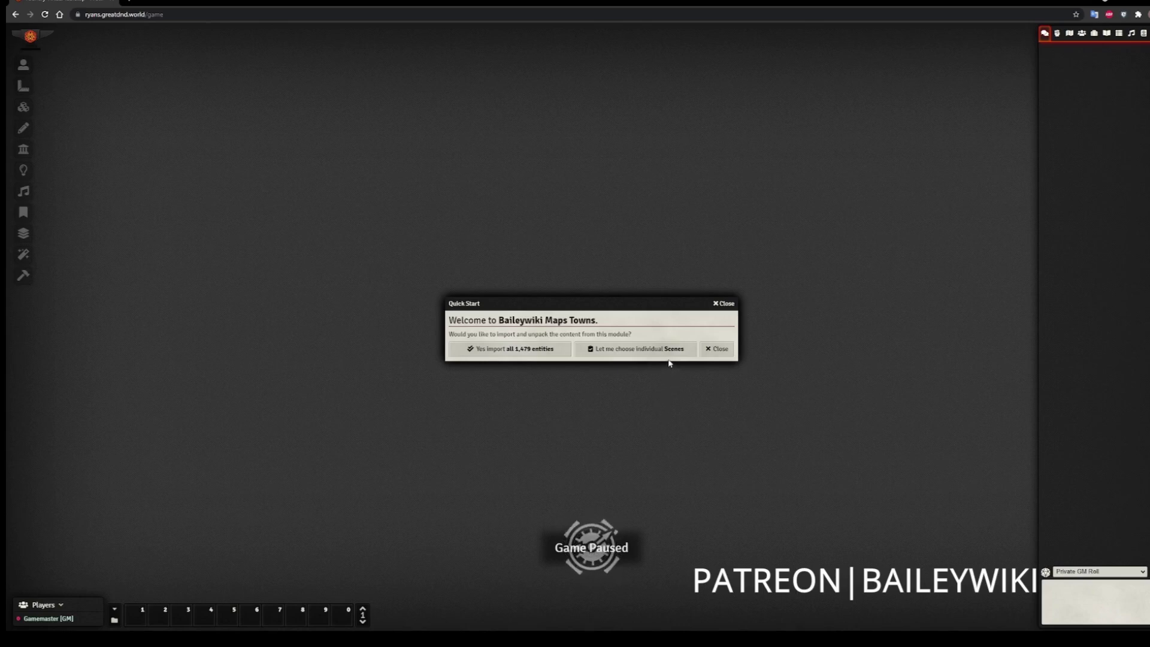
Close the Quick Start prompts of the Baileywiki modules without importing their content
left_click(718, 354)
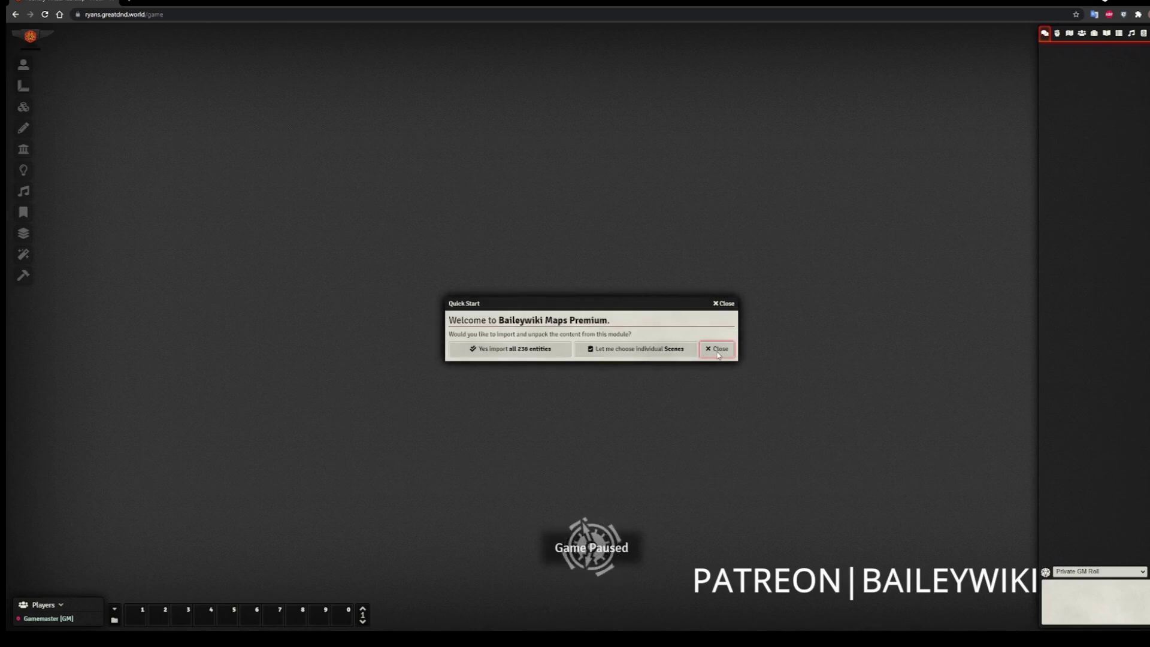
left_click(718, 354)
left_click(718, 353)
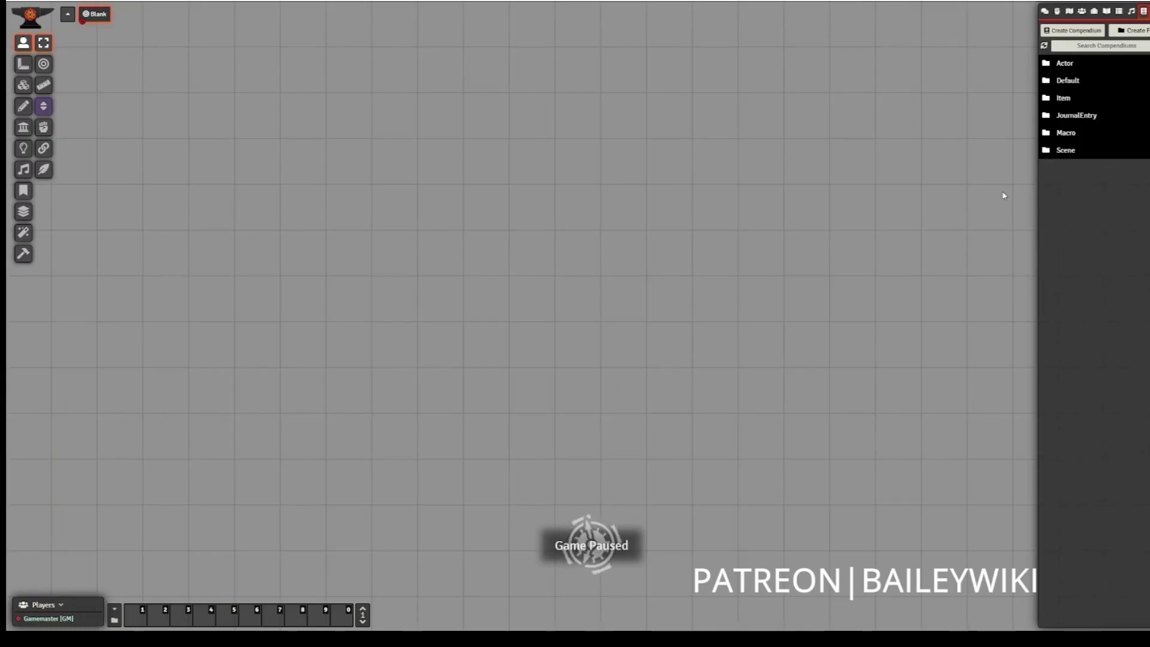
Check the Macro folder in the compendium list, collapse it and expand the Default folder holding the Baileywiki compendiums
left_click(1071, 134)
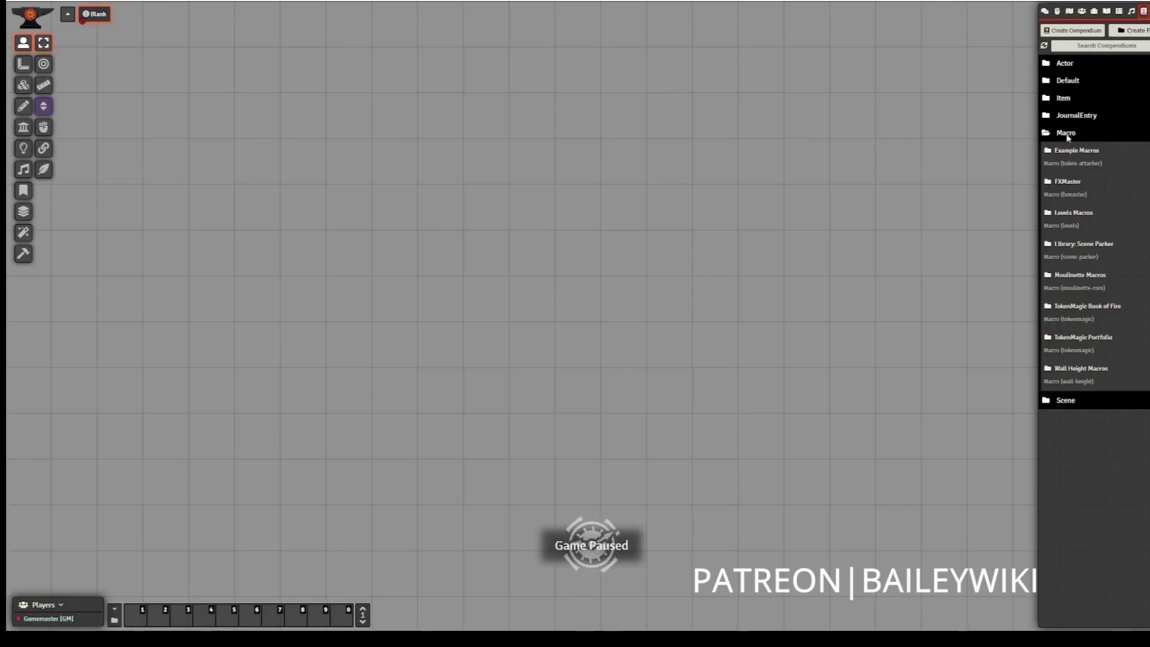
left_click(1069, 134)
left_click(1072, 82)
scroll(1118, 406, "down", 2)
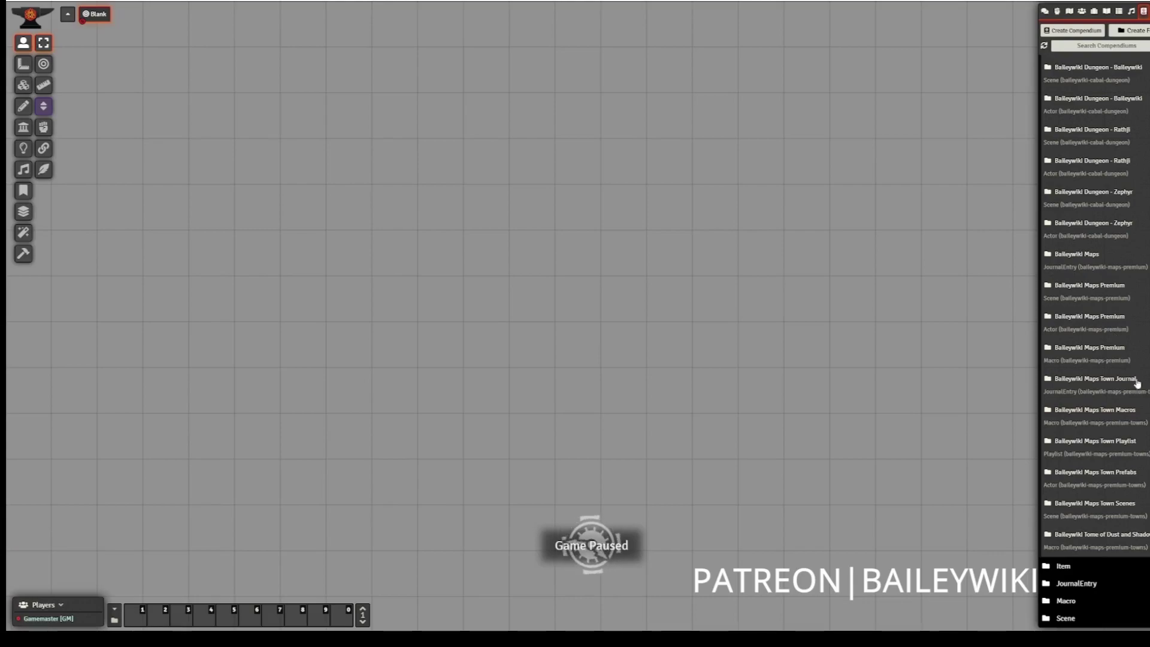
Examine the For Building Scenes, For Making Stuff Work and Utilities folders in the Baileywiki Maps Town Macros compendium, then close it
left_click(1116, 411)
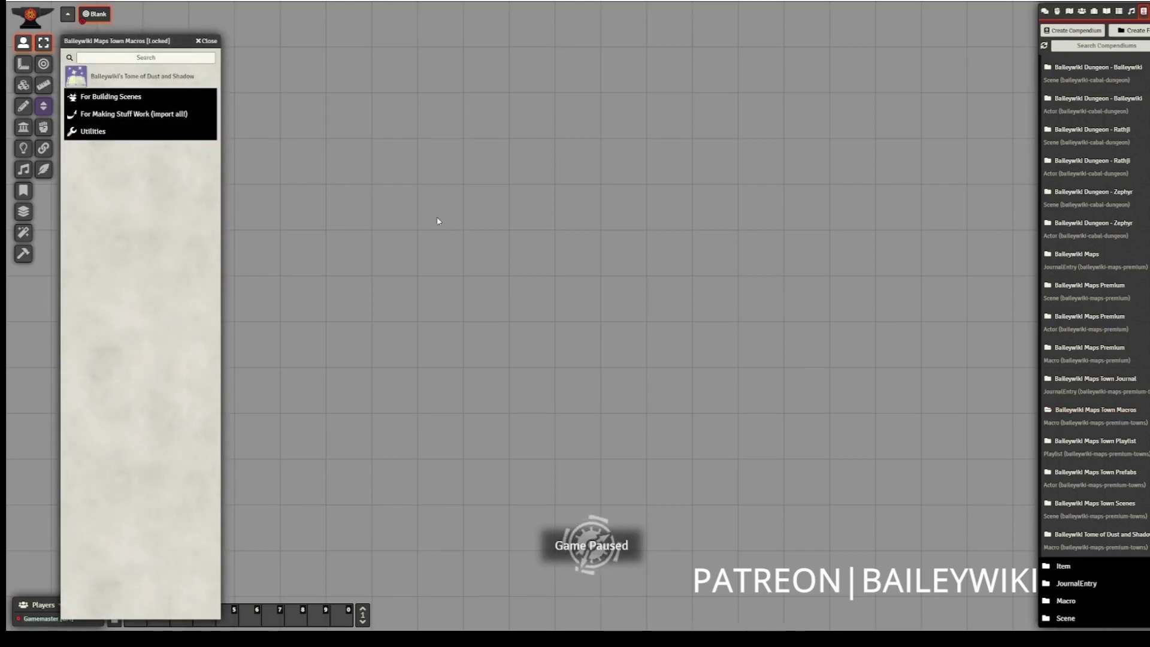
left_click(126, 97)
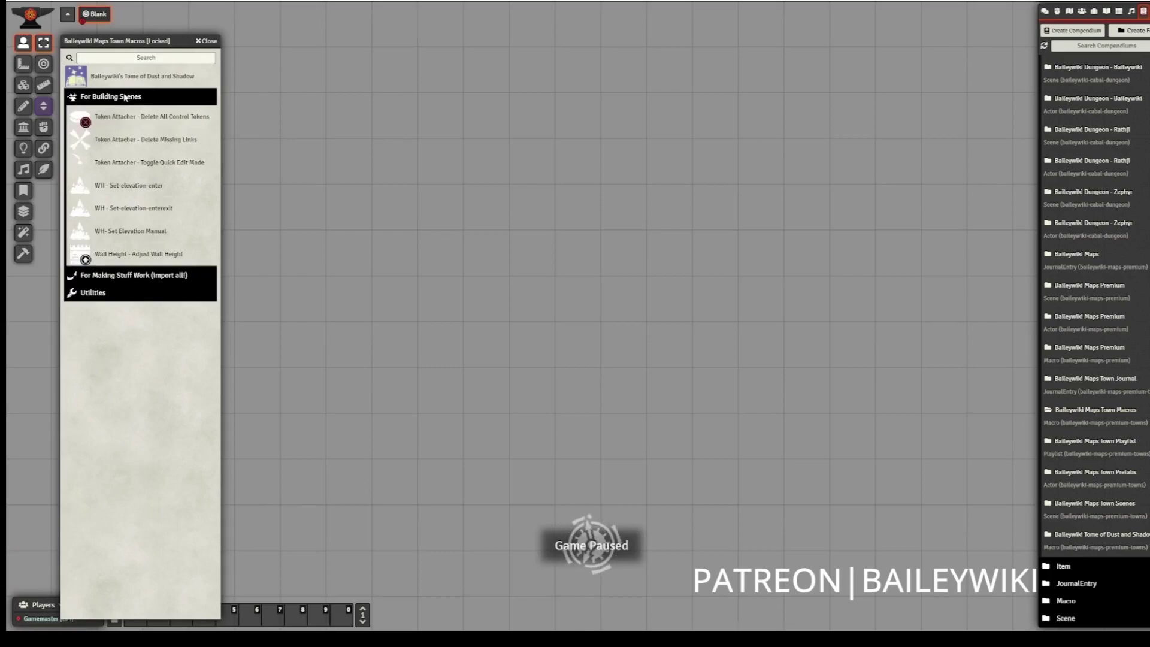
left_click(97, 98)
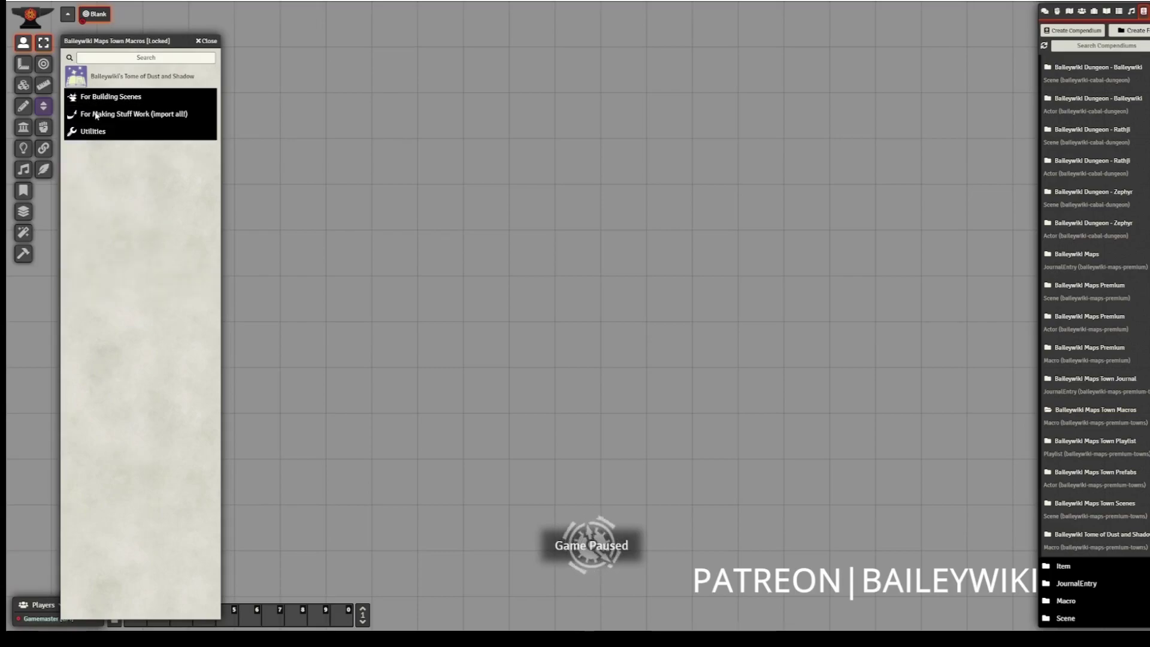
left_click(96, 115)
left_click(96, 115)
left_click(96, 132)
left_click(96, 132)
left_click(116, 114)
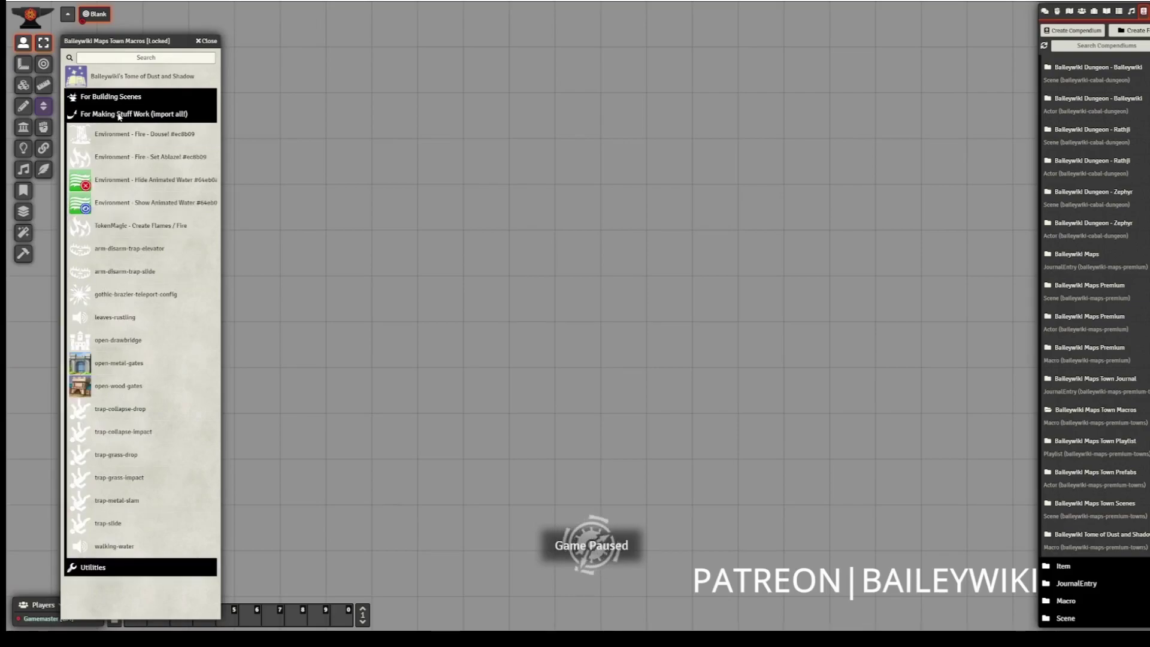
left_click(118, 115)
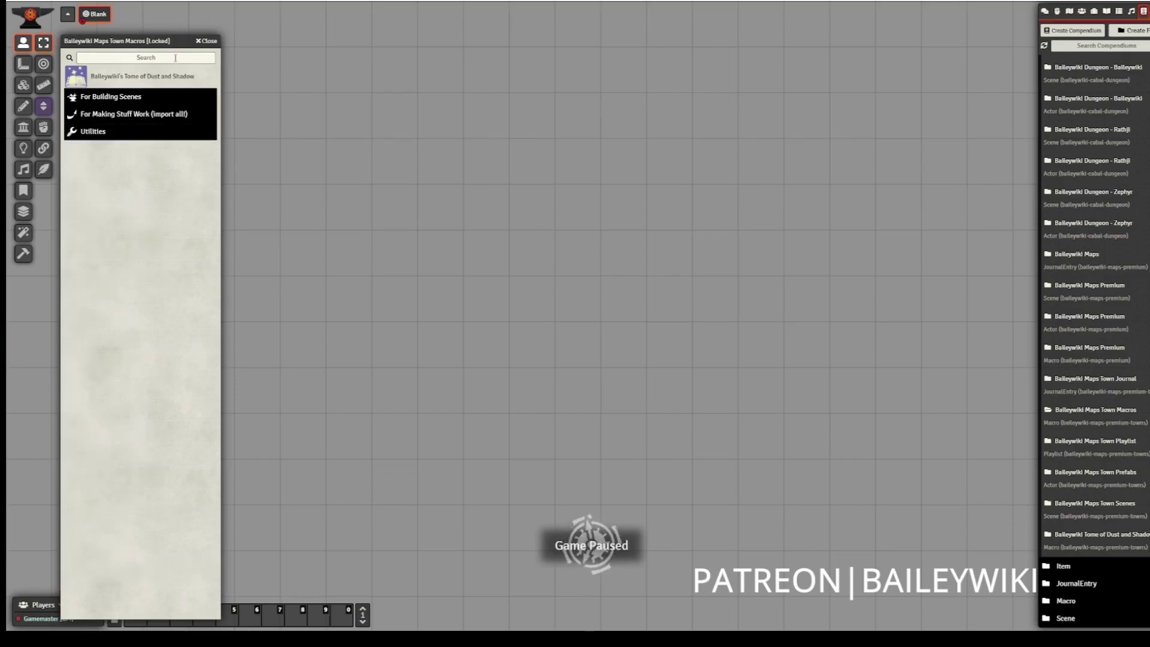
left_click(207, 42)
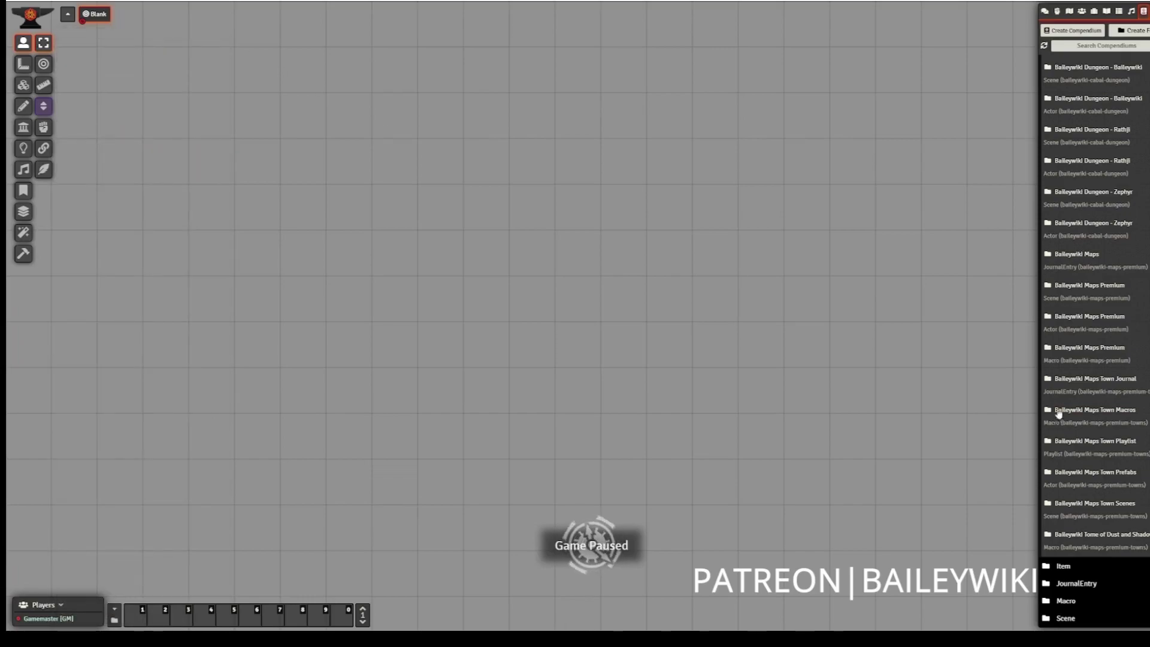
Import all content of the Baileywiki Maps Town Macros compendium into a folder named Baileywiki Maps Town Macros
right_click(1099, 412)
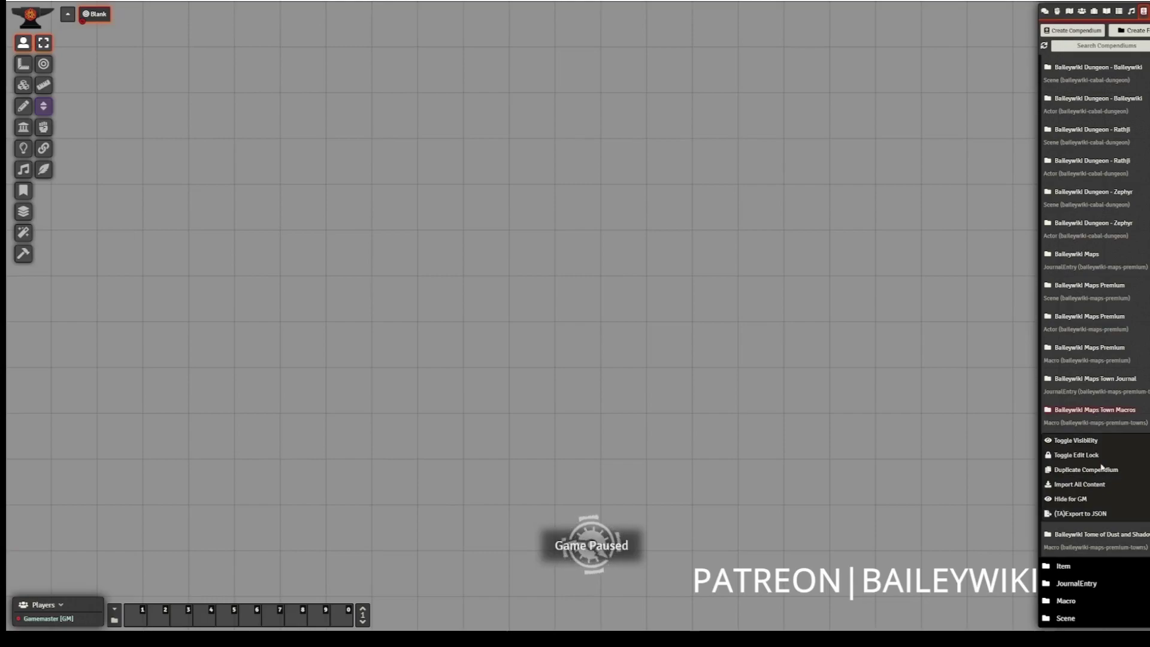
left_click(1091, 486)
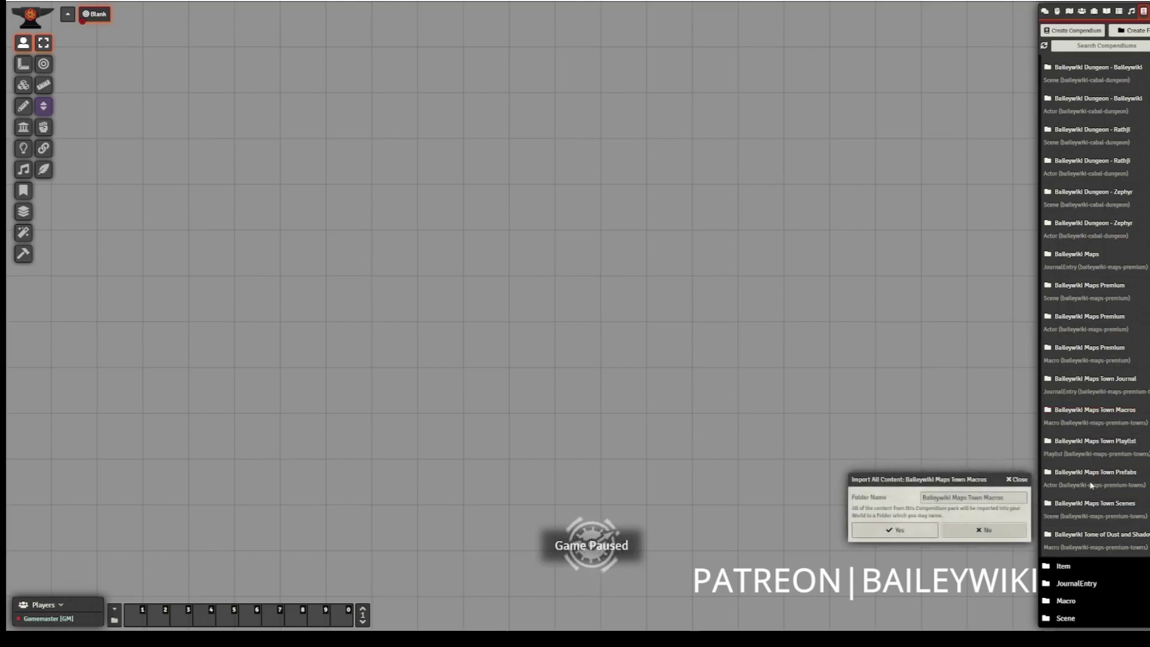
left_click(909, 534)
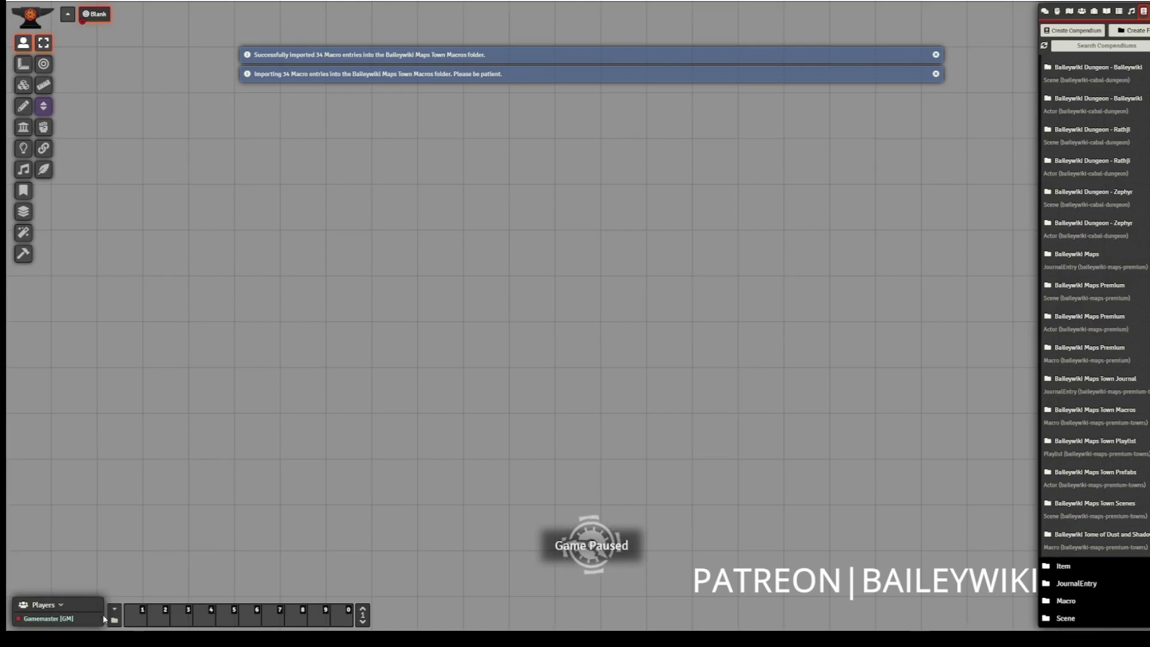
From the macro directory, put Token Attacher - Toggle Quick Edit Mode in hotbar slot 2 and Token Attacher - Delete Missing Links in slot 1
left_click(114, 621)
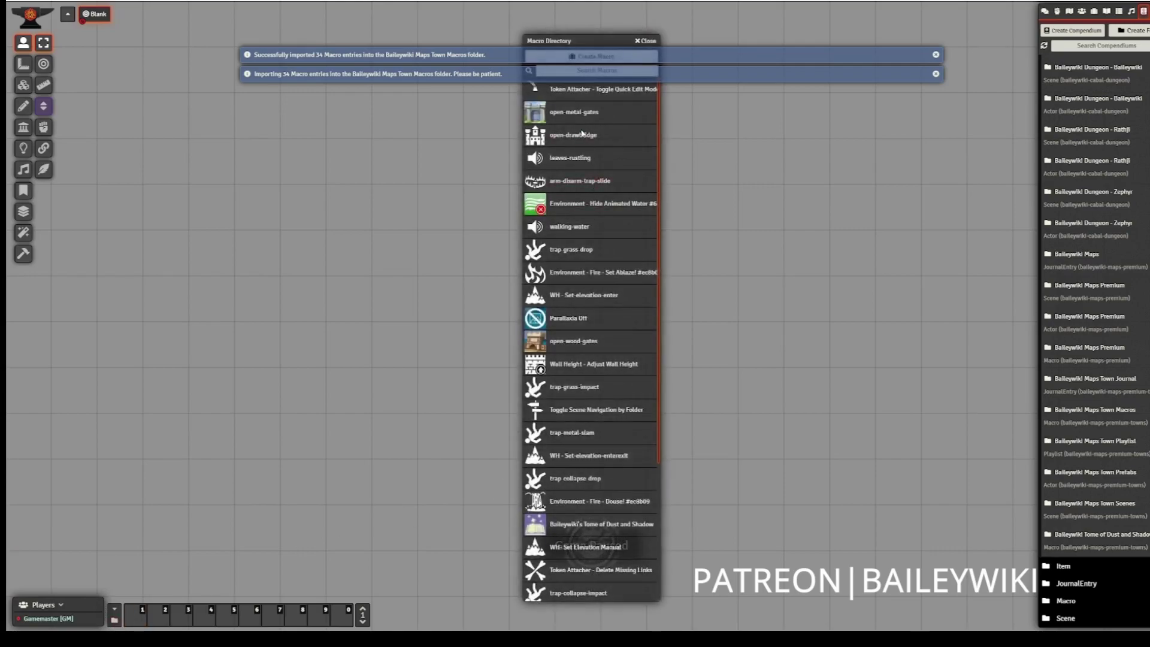
scroll(593, 224, "down", 2)
scroll(593, 224, "down", 2)
scroll(609, 197, "up", 4)
left_click_drag(609, 96, 157, 622)
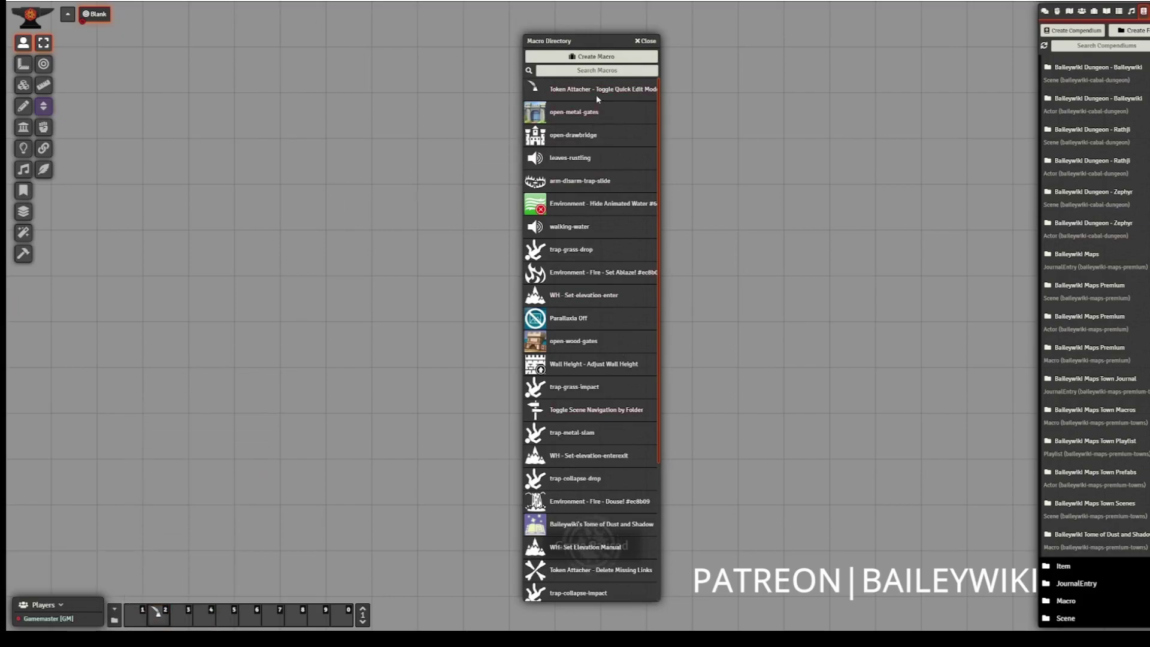
scroll(597, 233, "down", 4)
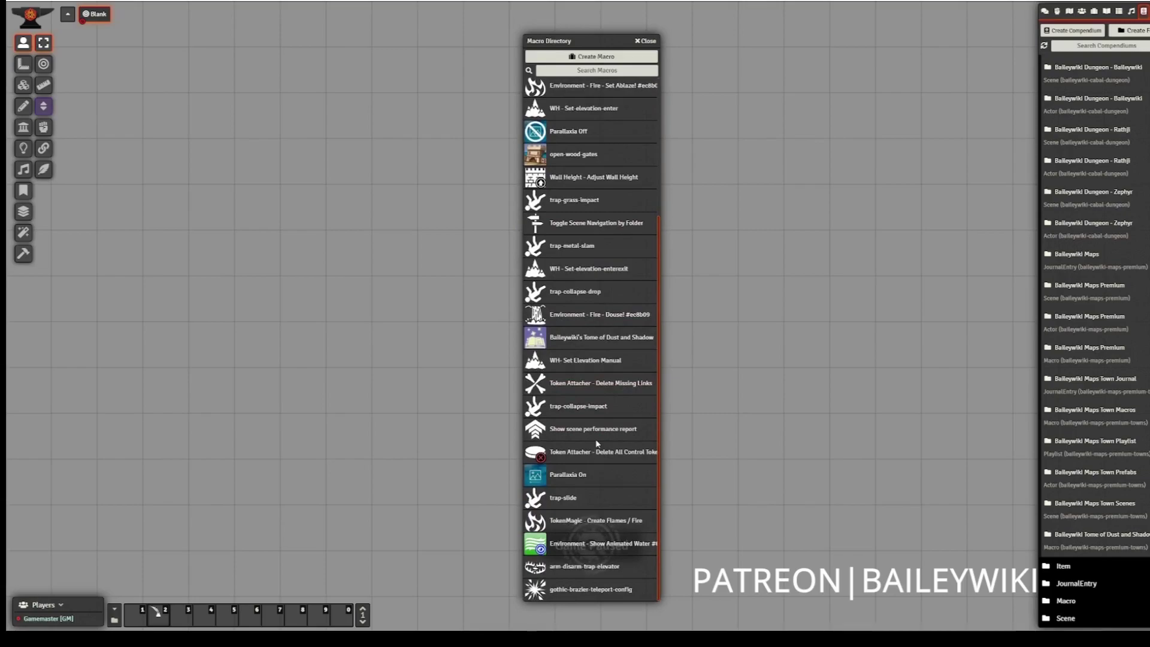
left_click_drag(591, 391, 140, 620)
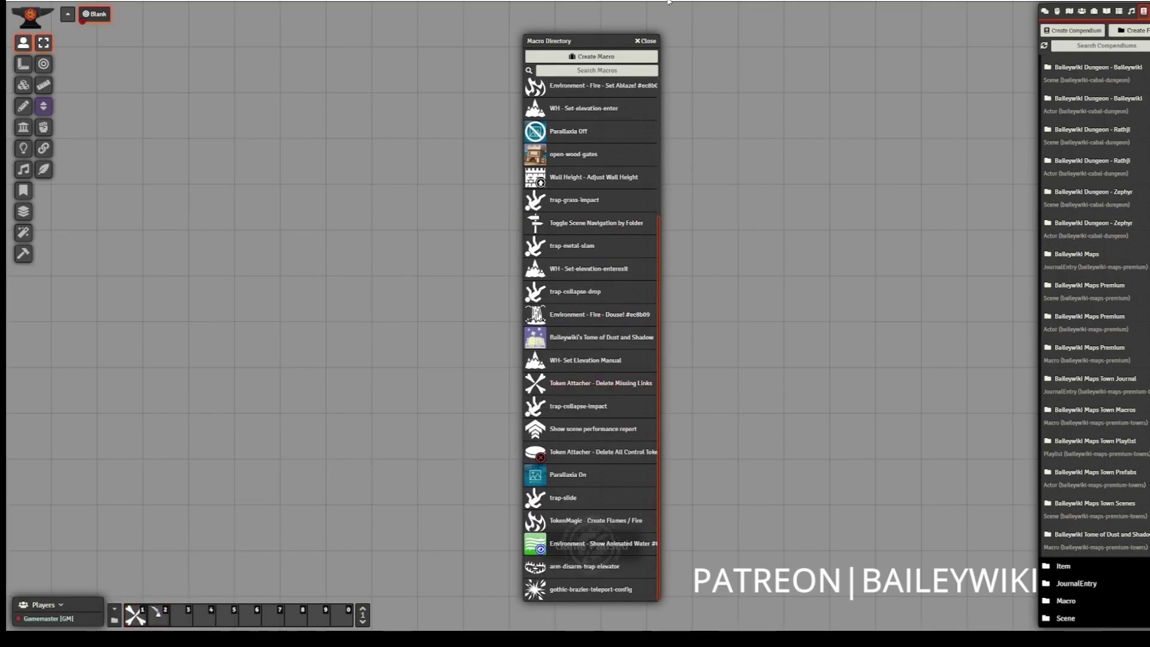
left_click(646, 42)
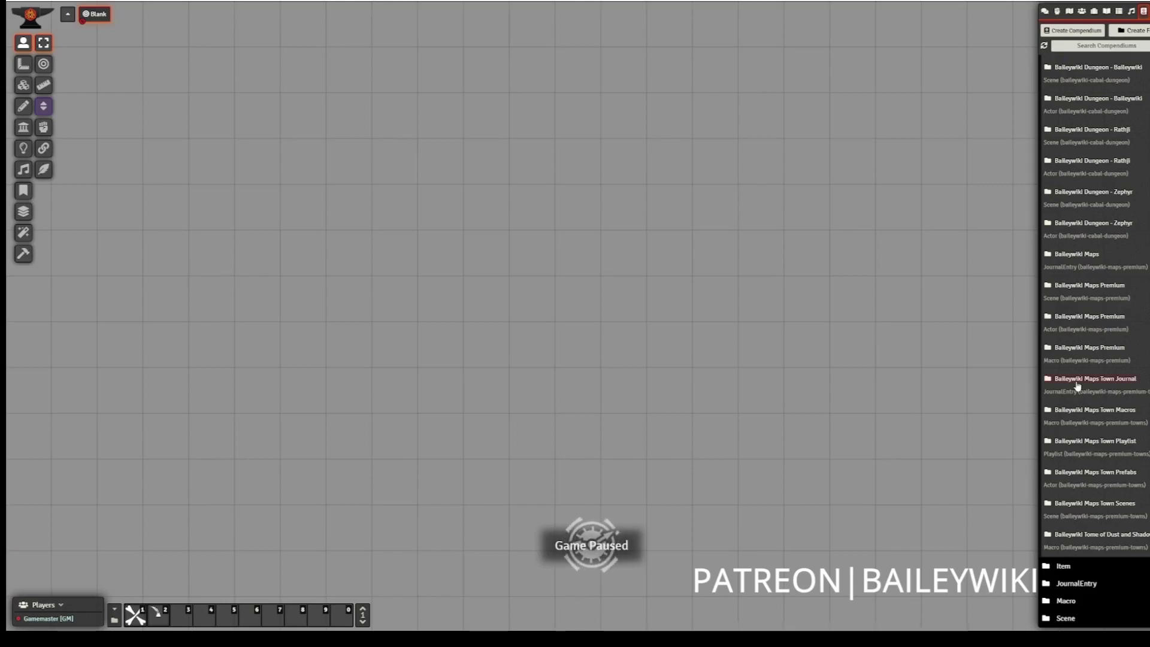
Open the Baileywiki Maps Town Scenes compendium, expand Baileywiki Modular Town Scenes and look through its 00 New Releases folder
left_click(1084, 505)
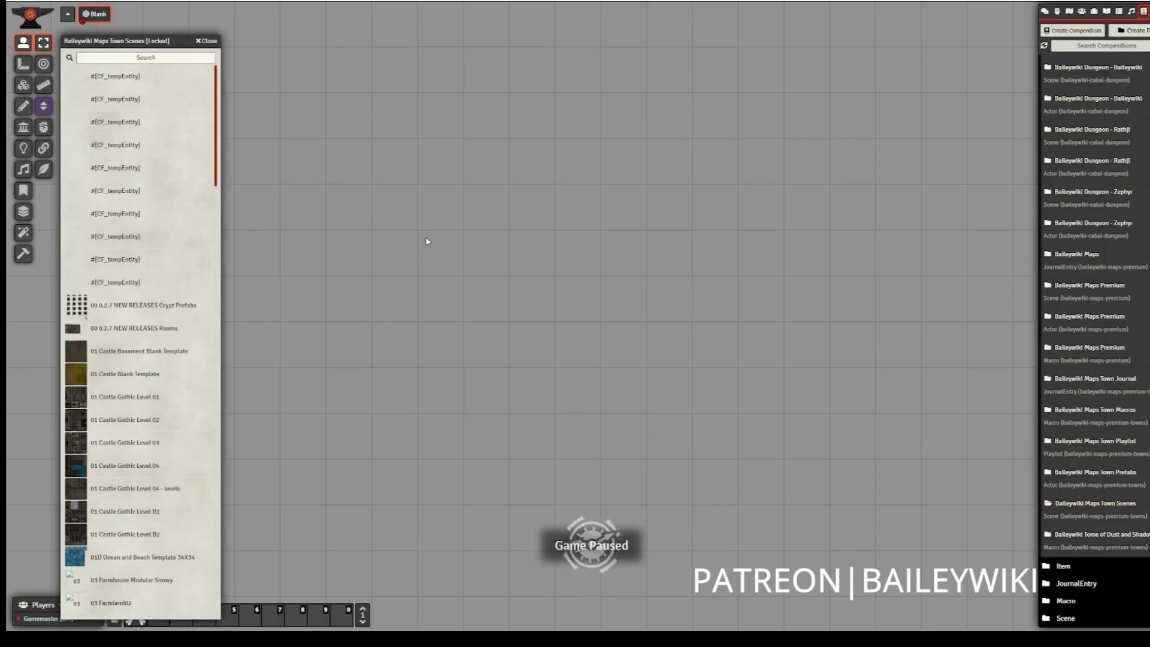
left_click(163, 76)
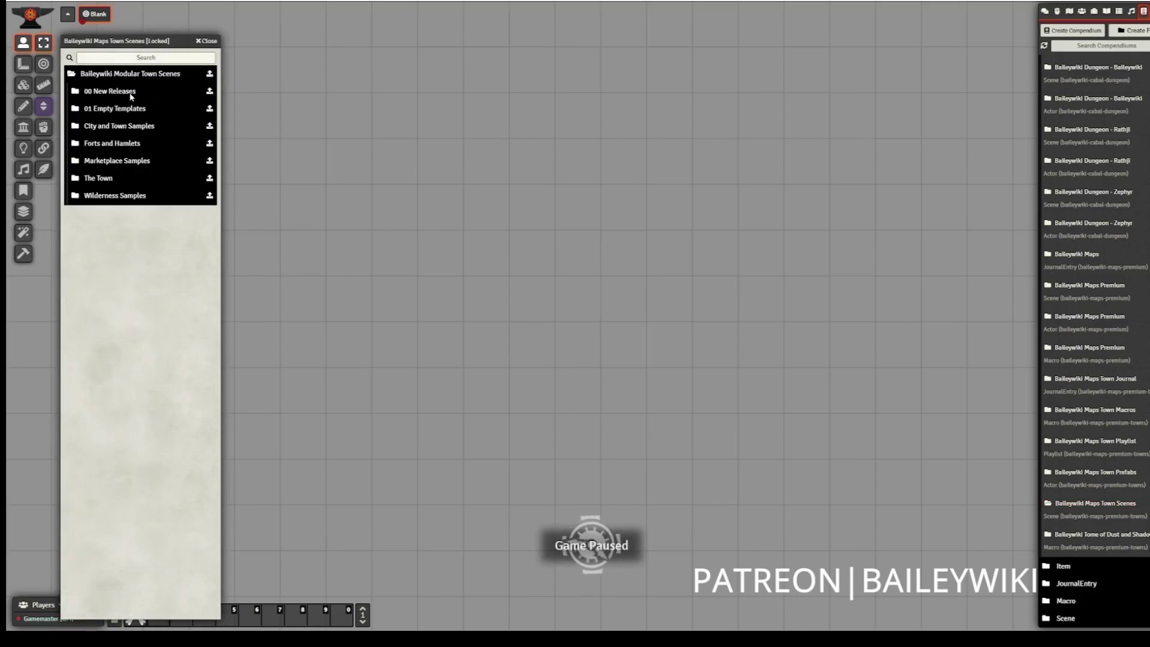
left_click(130, 94)
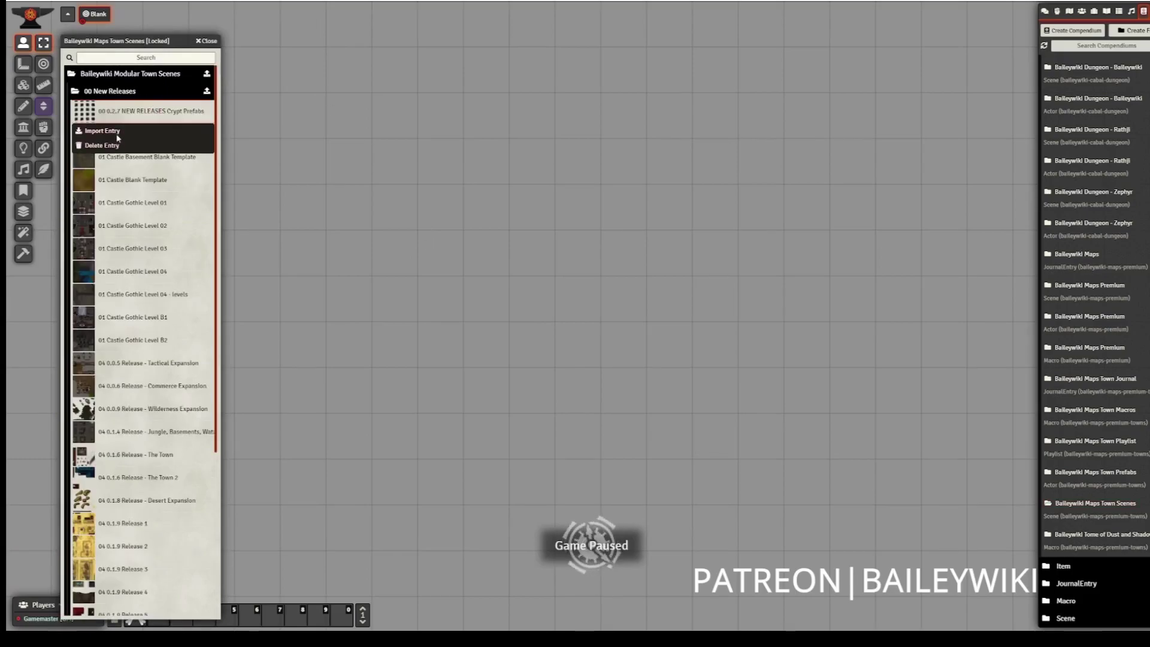
left_click(115, 93)
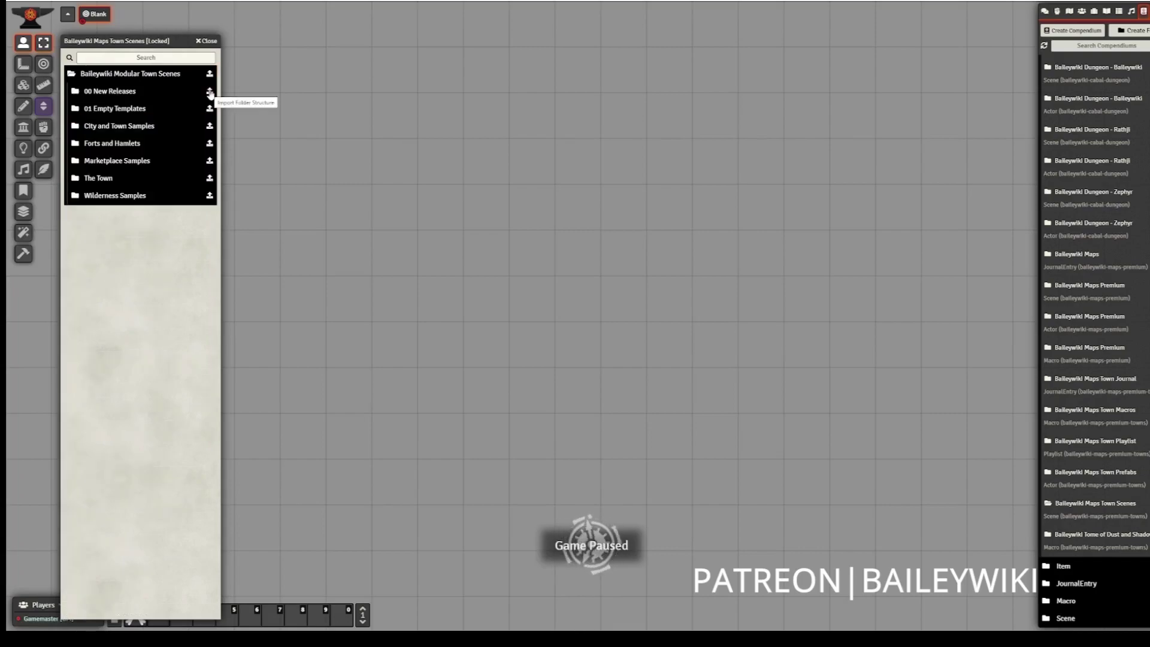
Look into the City and Town Samples and The Town folders of the Baileywiki Maps Town Scenes compendium
left_click(123, 126)
left_click(125, 128)
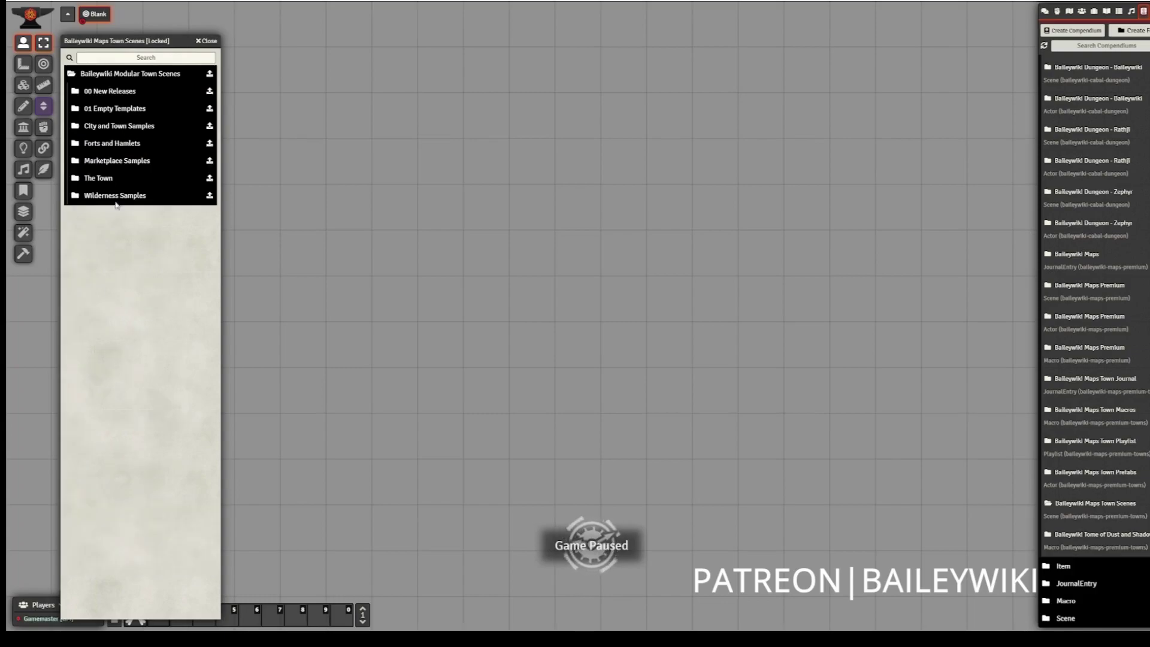
left_click(108, 180)
left_click(109, 180)
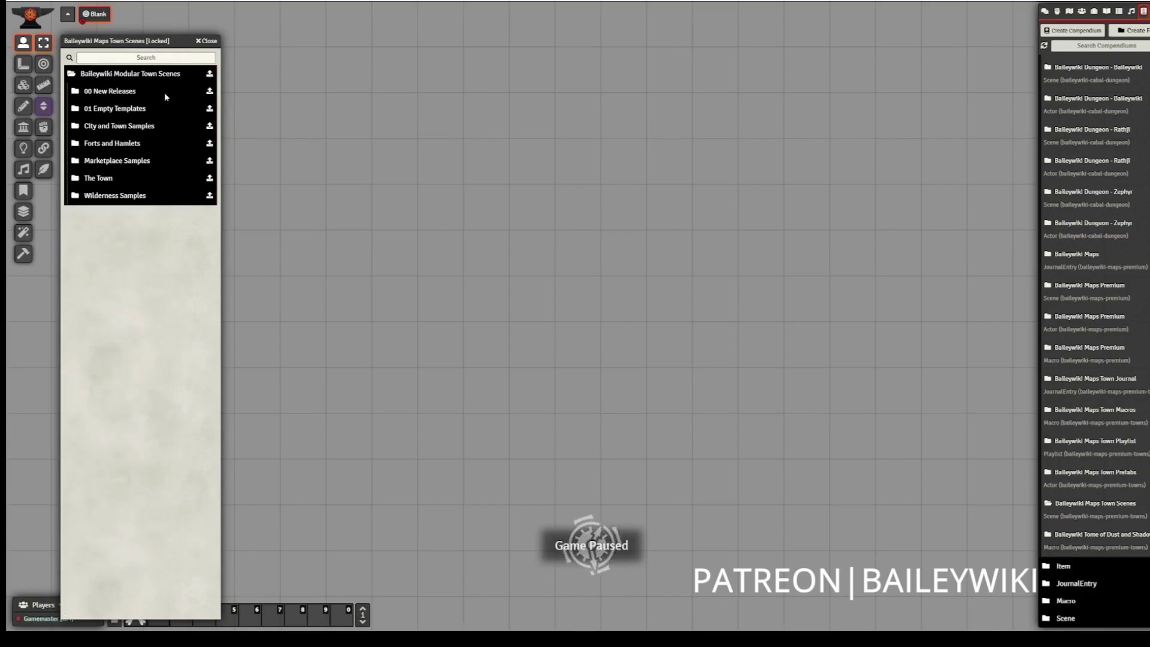
Import the 00 New Releases folder structure from the Baileywiki Maps Town Scenes compendium and close the compendium
left_click(209, 91)
left_click(672, 337)
left_click(547, 352)
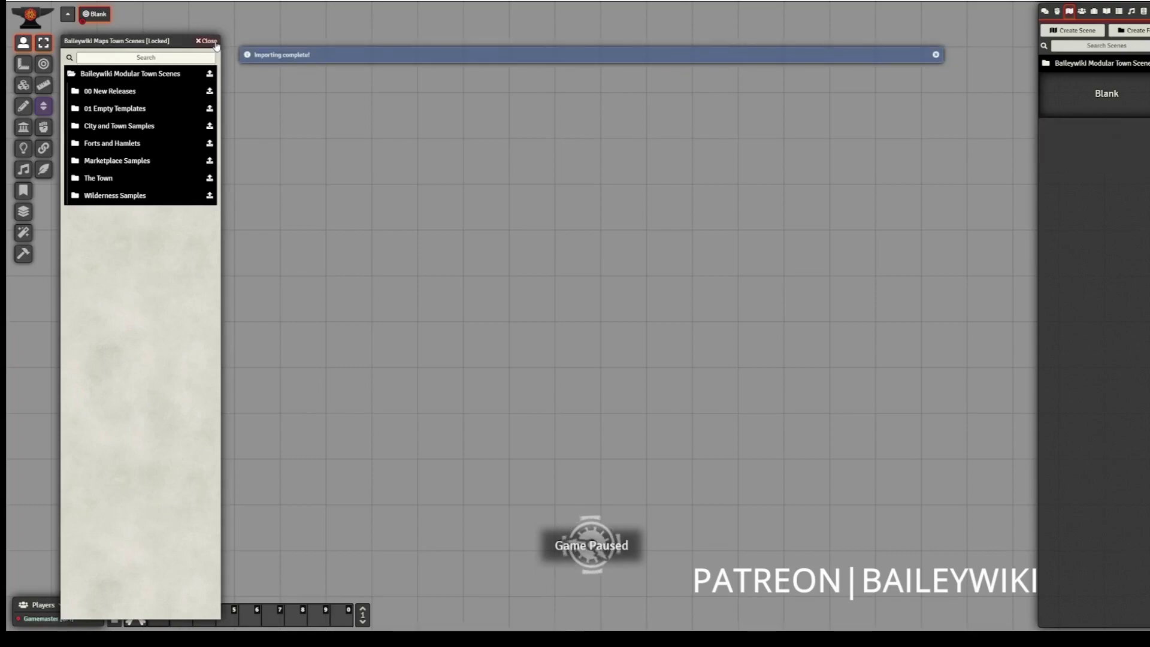
left_click(209, 41)
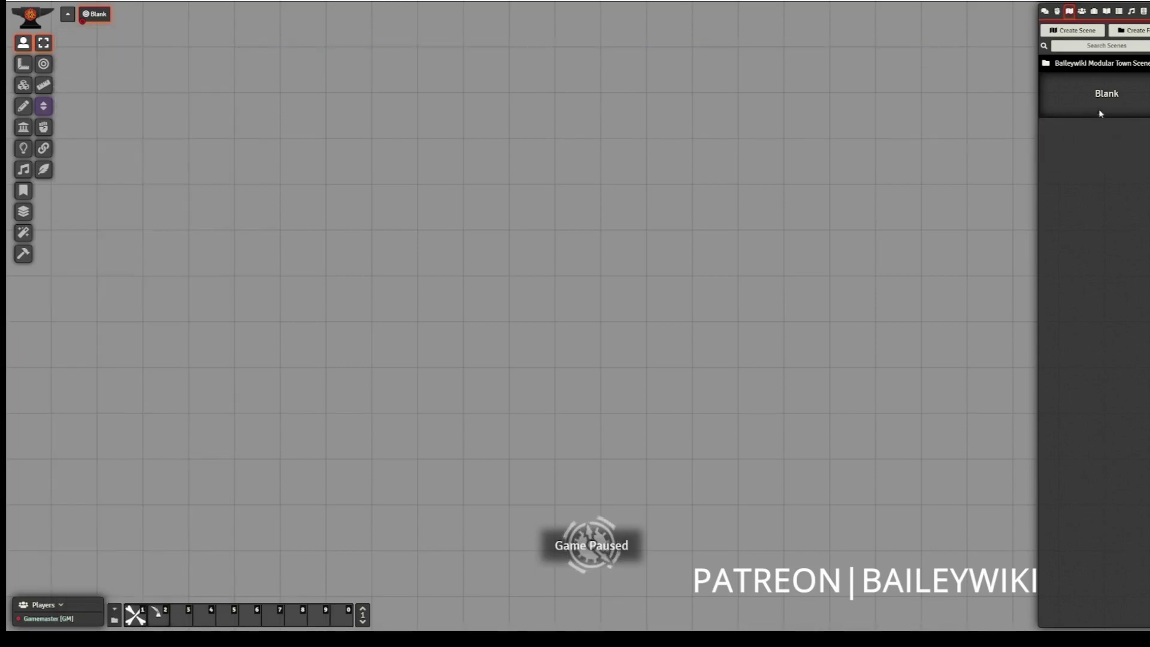
In the scene directory, expand Baileywiki Modular Town Scenes and its 00 New Releases folder, and view the scene 01 Castle Gothic Level 01
left_click(1107, 65)
left_click(1077, 82)
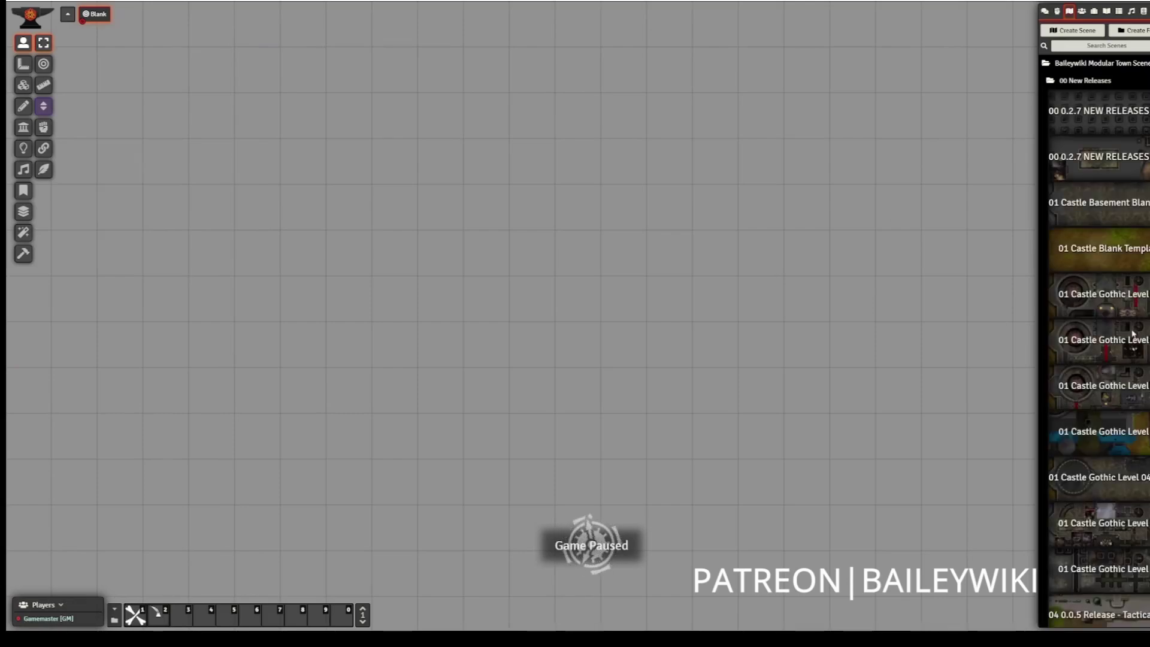
right_click(1130, 303)
left_click(908, 297)
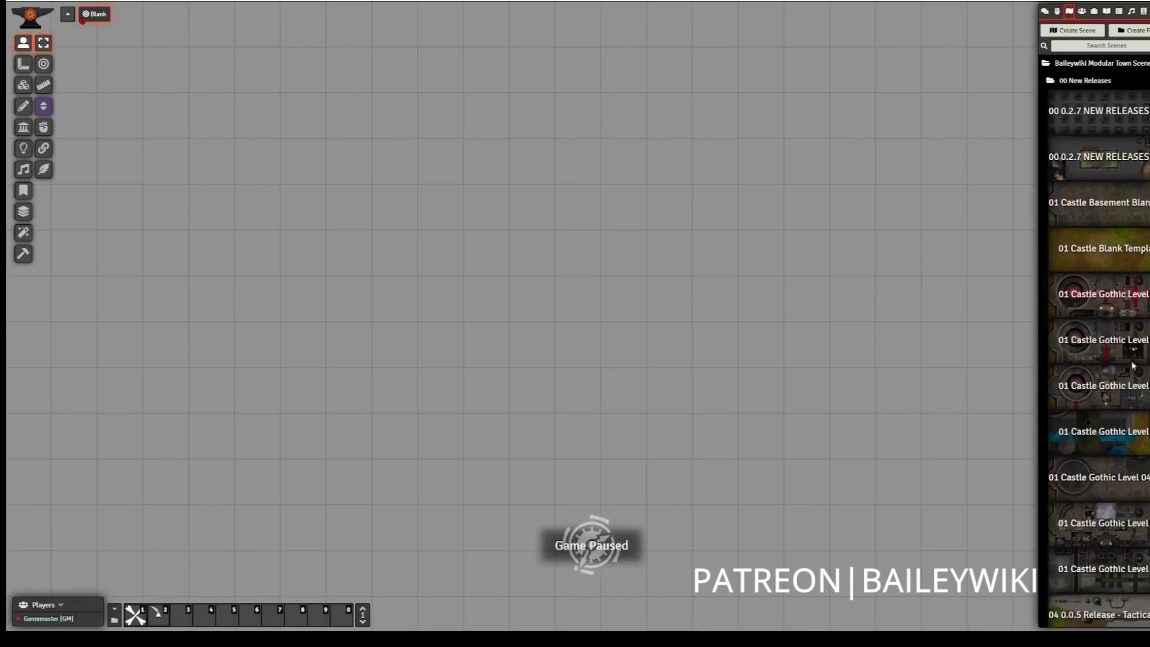
scroll(1138, 502, "down", 10)
scroll(1130, 346, "up", 10)
right_click(1128, 298)
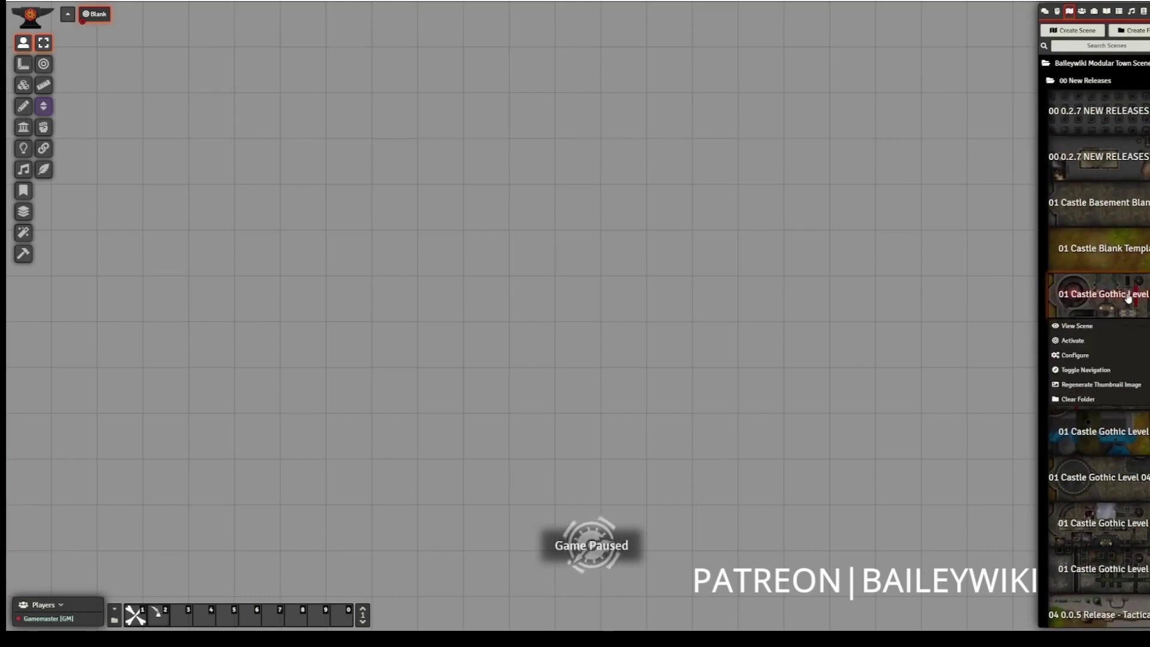
left_click(1076, 325)
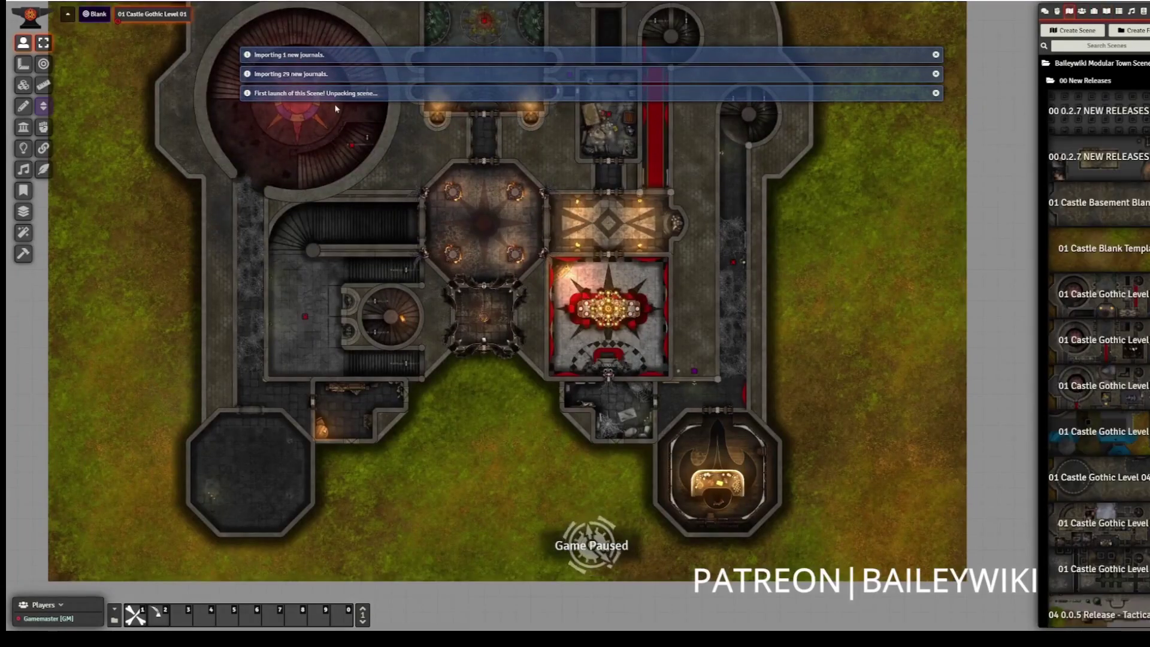
Check the Secret Door: Organ map note's configuration and the stair journal entry linked on the castle map, closing both
left_click_drag(539, 234, 576, 307)
scroll(573, 310, "up", 10)
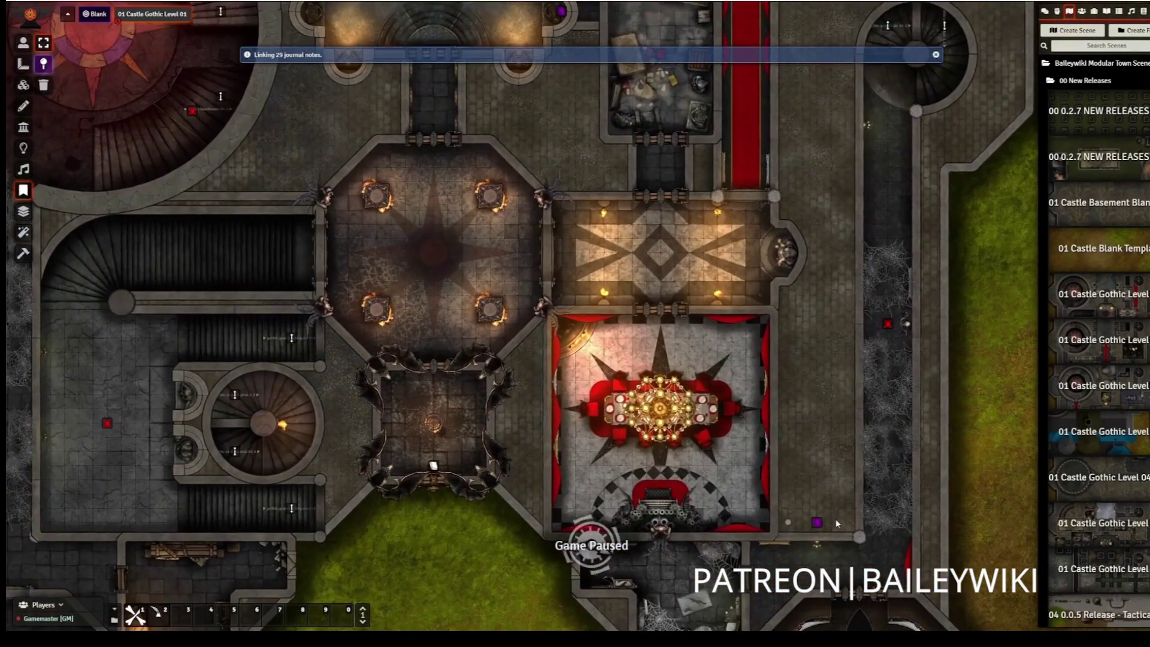
scroll(425, 473, "up", 2)
right_click(425, 473)
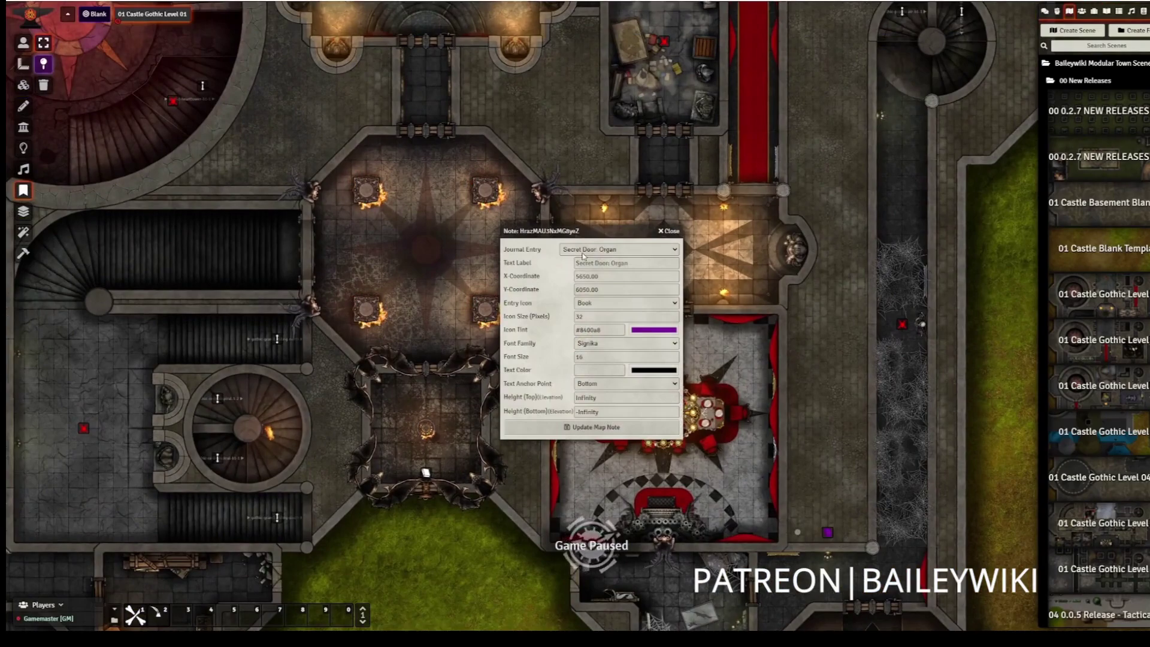
left_click(591, 427)
double_click(425, 473)
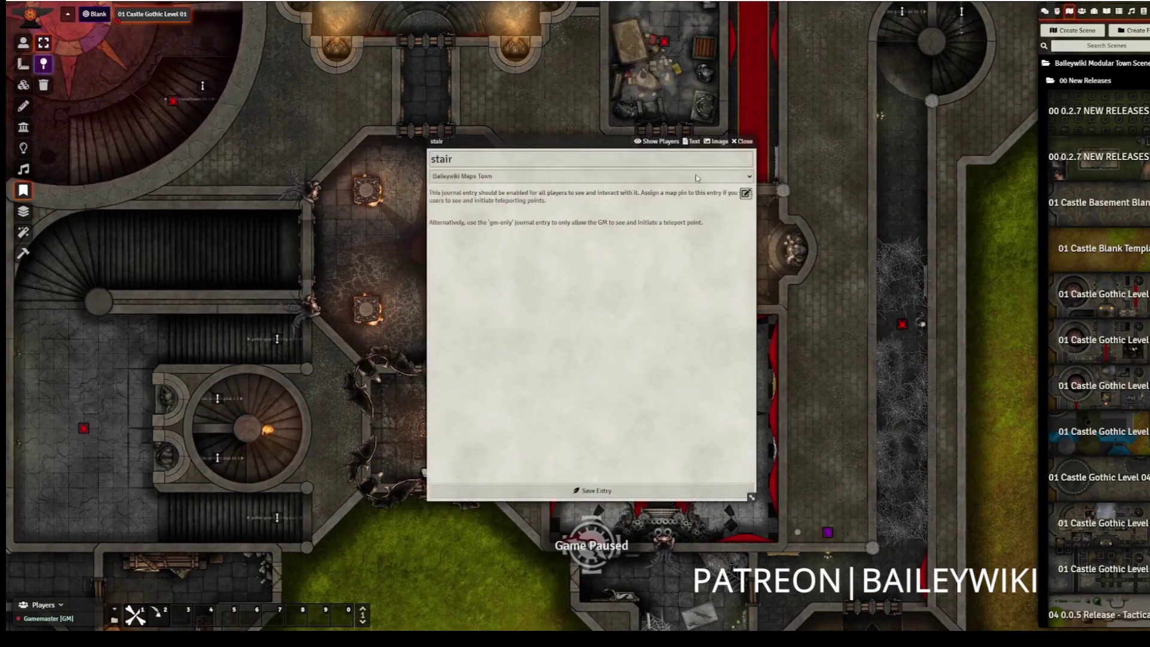
key("Escape")
scroll(569, 427, "down", 5)
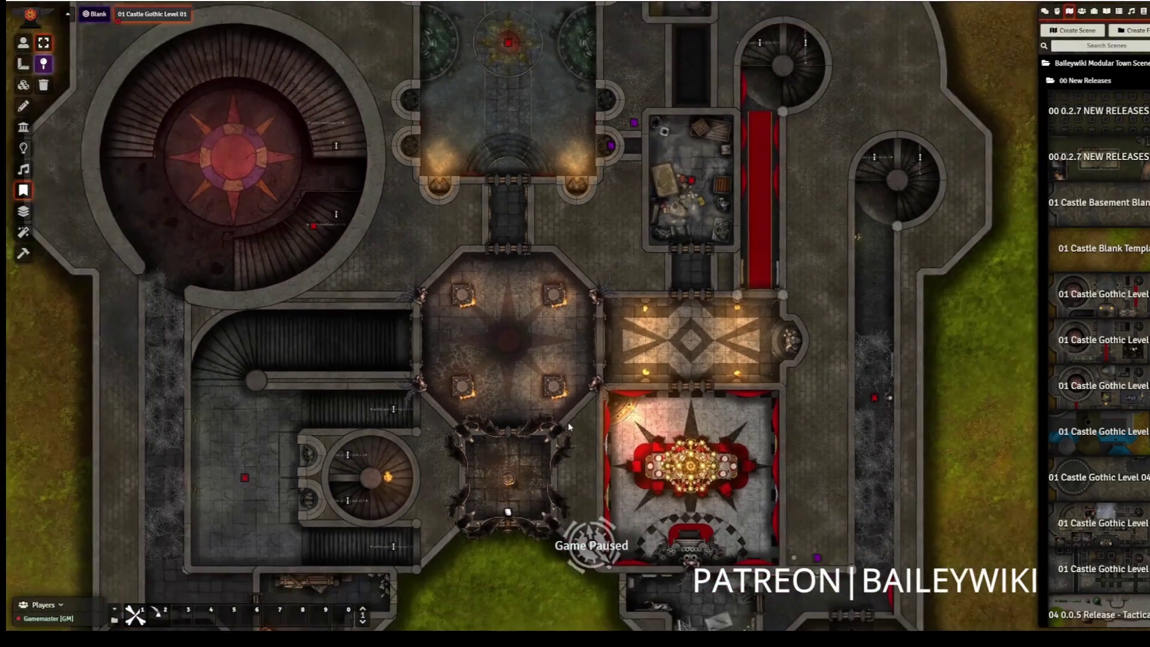
scroll(569, 427, "down", 2)
Examine the Castles folder under Module Journals in the journal directory and the Baileywiki Maps Towns folder in the actor directory
left_click(1106, 11)
left_click(1090, 65)
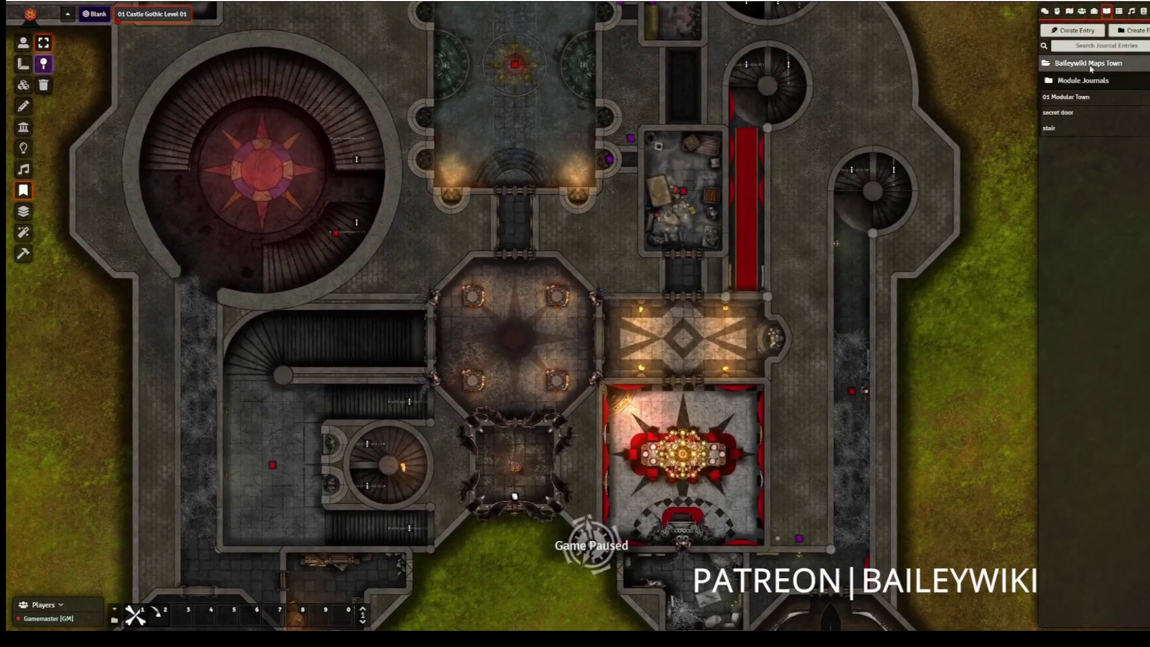
left_click(1086, 82)
left_click(1072, 98)
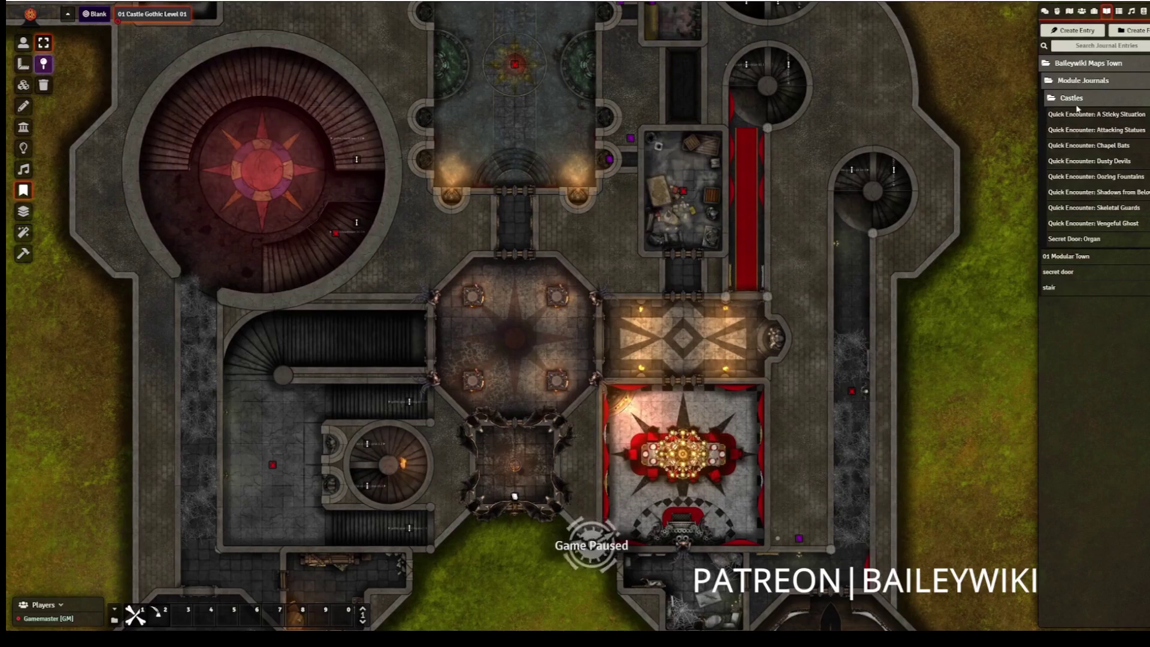
left_click(1081, 11)
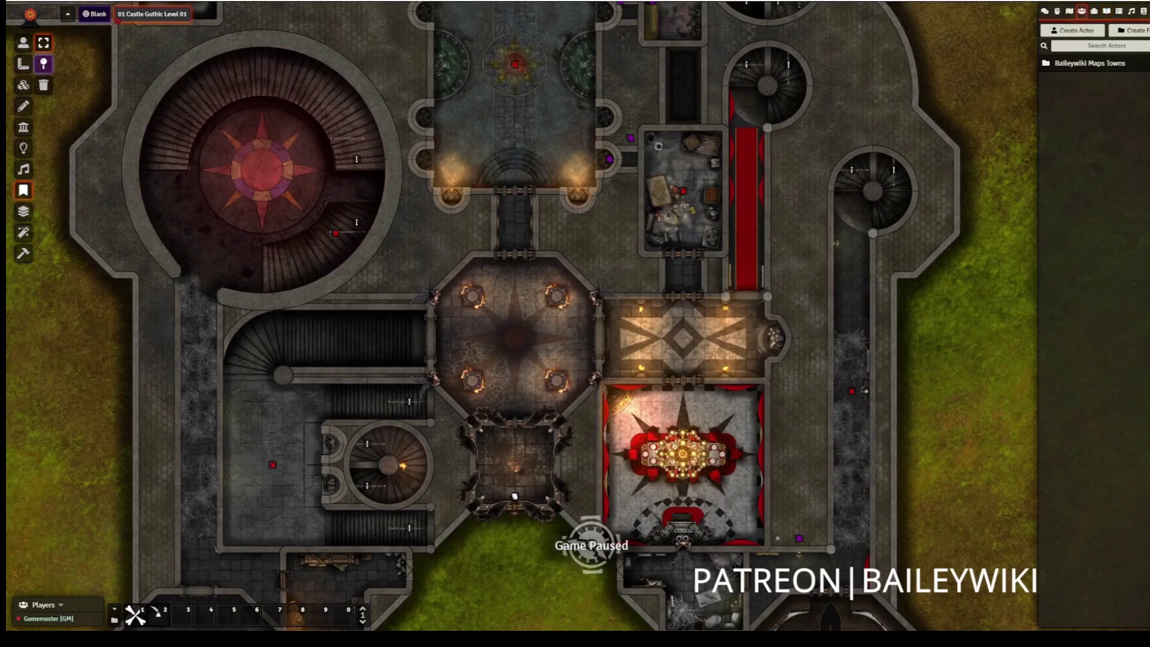
left_click(1097, 65)
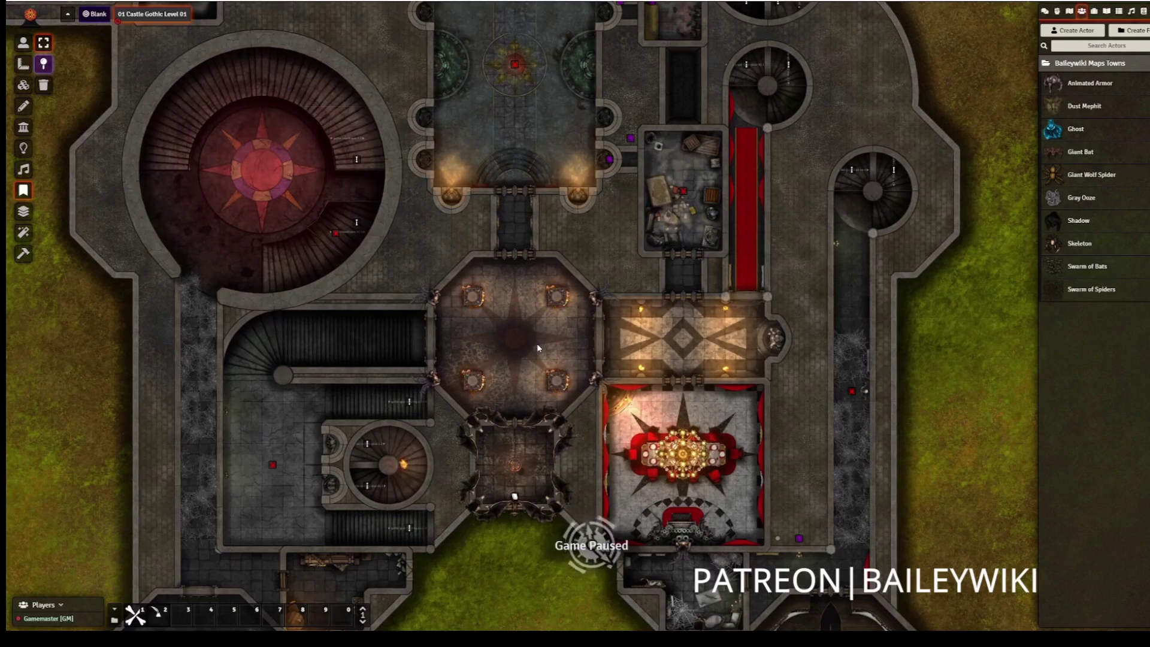
Look over the halls, stair towers and entrance of the castle level, with their encounter and secret door notes
key("Up")
key("Up")
key("Up")
key("Up")
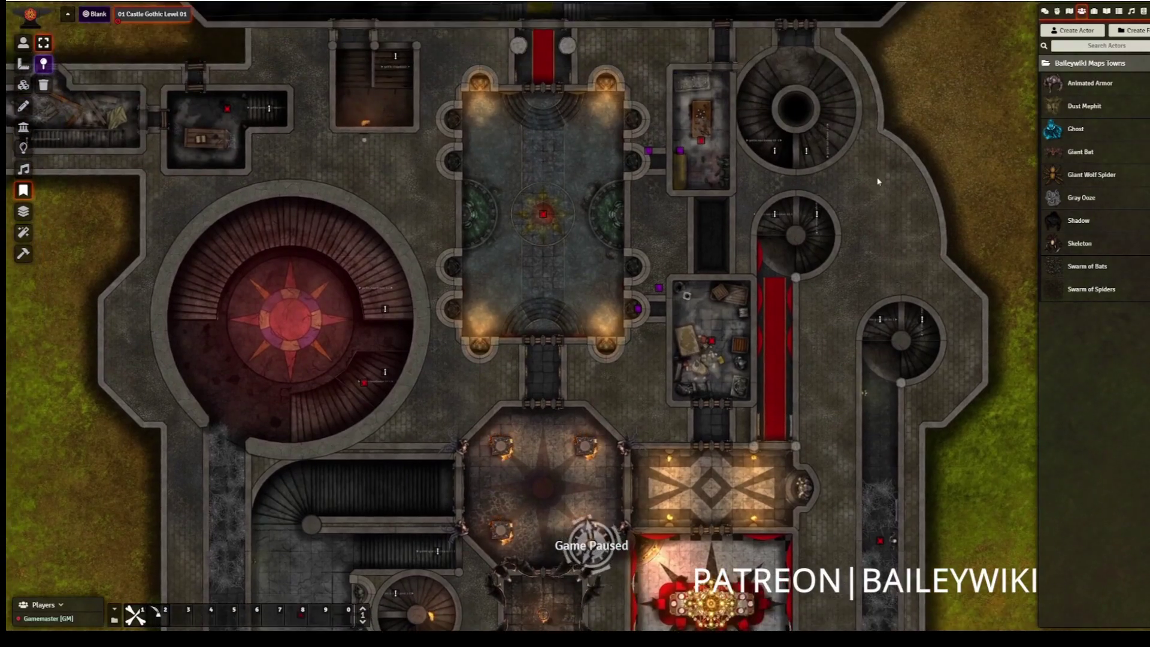
scroll(611, 349, "up", 2)
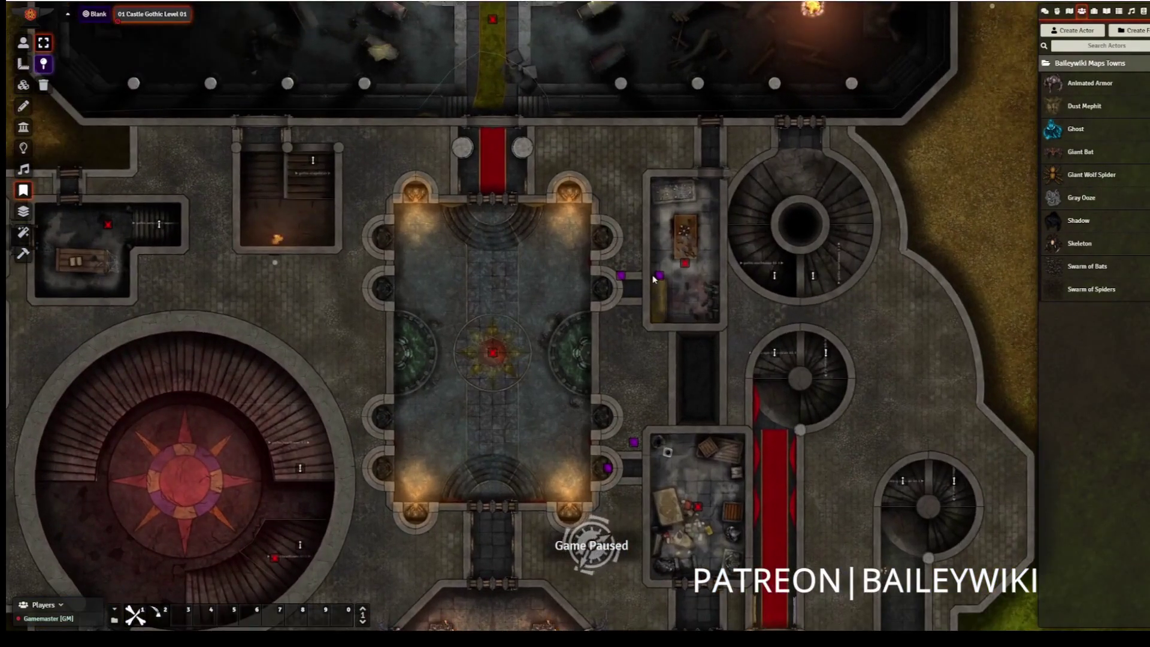
key("Up")
key("Up")
key("Up")
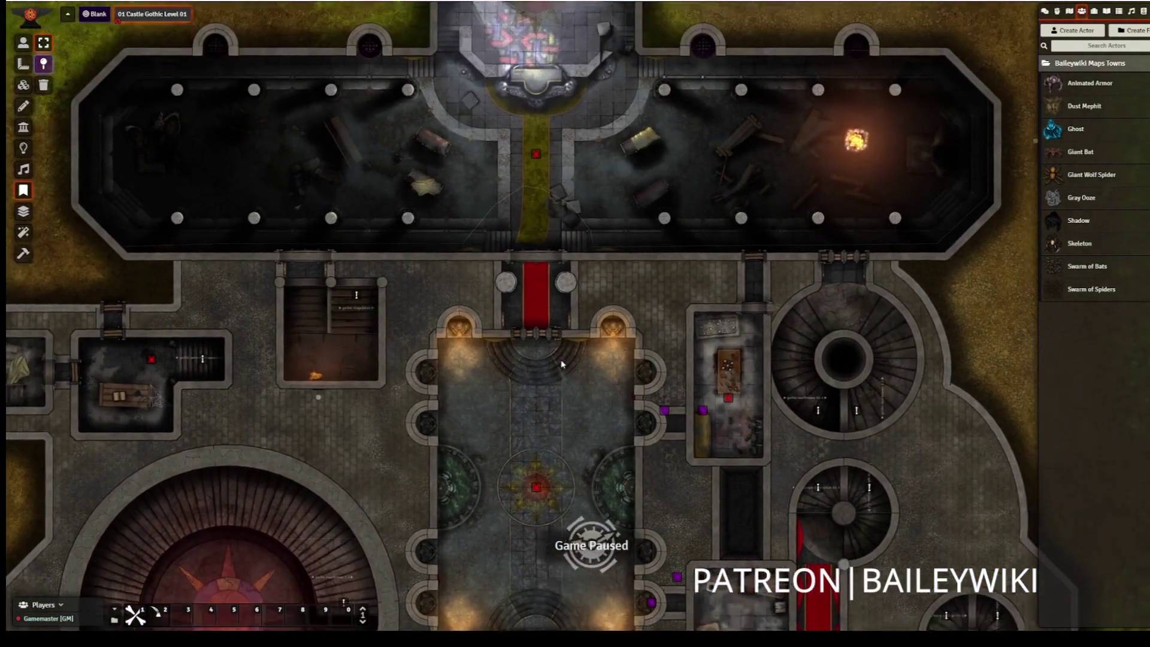
key("Down")
key("Down")
key("Down")
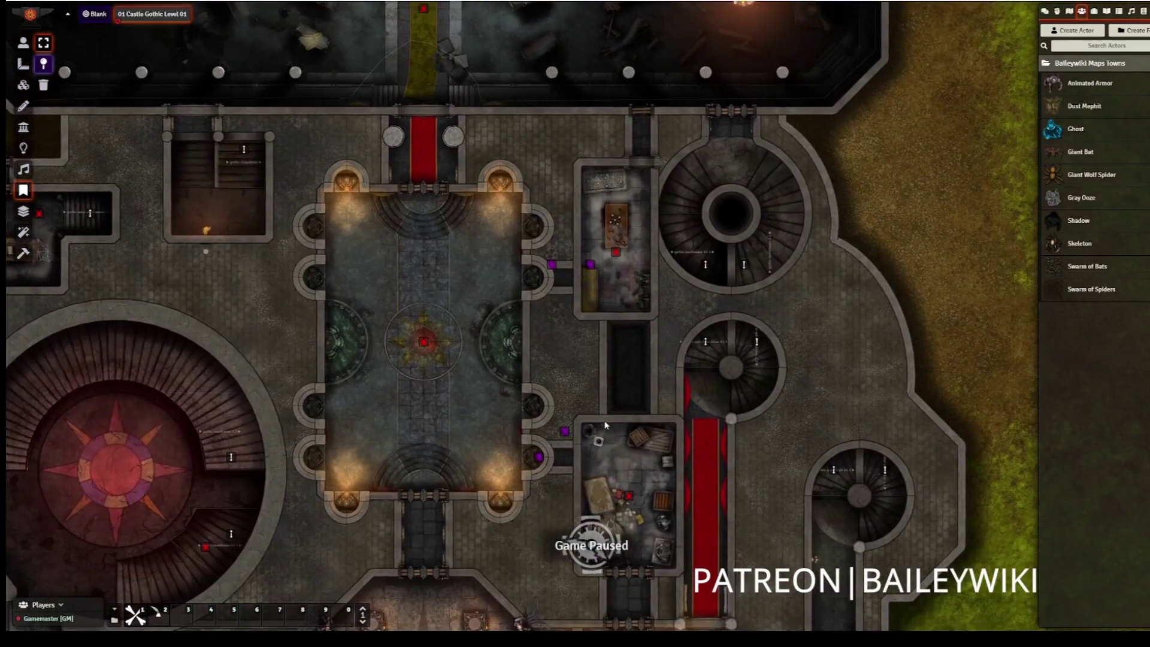
scroll(604, 424, "up", 1)
key("Left")
key("Down")
key("Down")
key("Down")
key("Down")
key("Down")
key("Down")
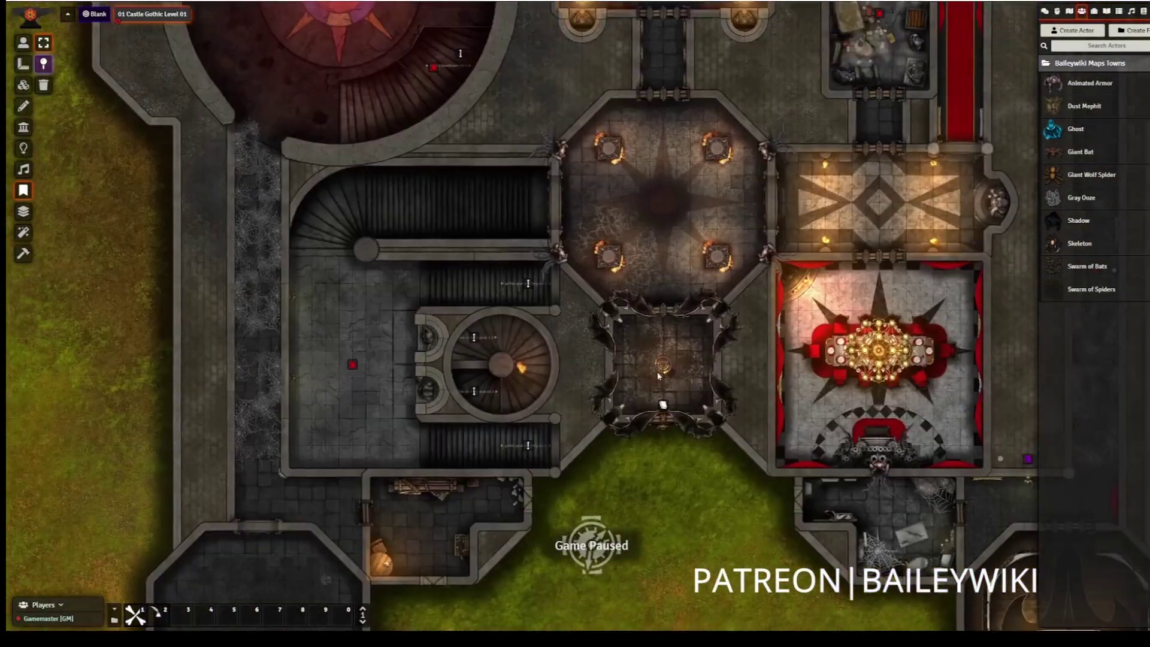
key("Up")
key("Up")
key("Up")
key("Up")
key("Up")
key("Up")
Run the Oozing Fountains quick encounter from its map note, begin combat, and close the encounter windows
double_click(599, 239)
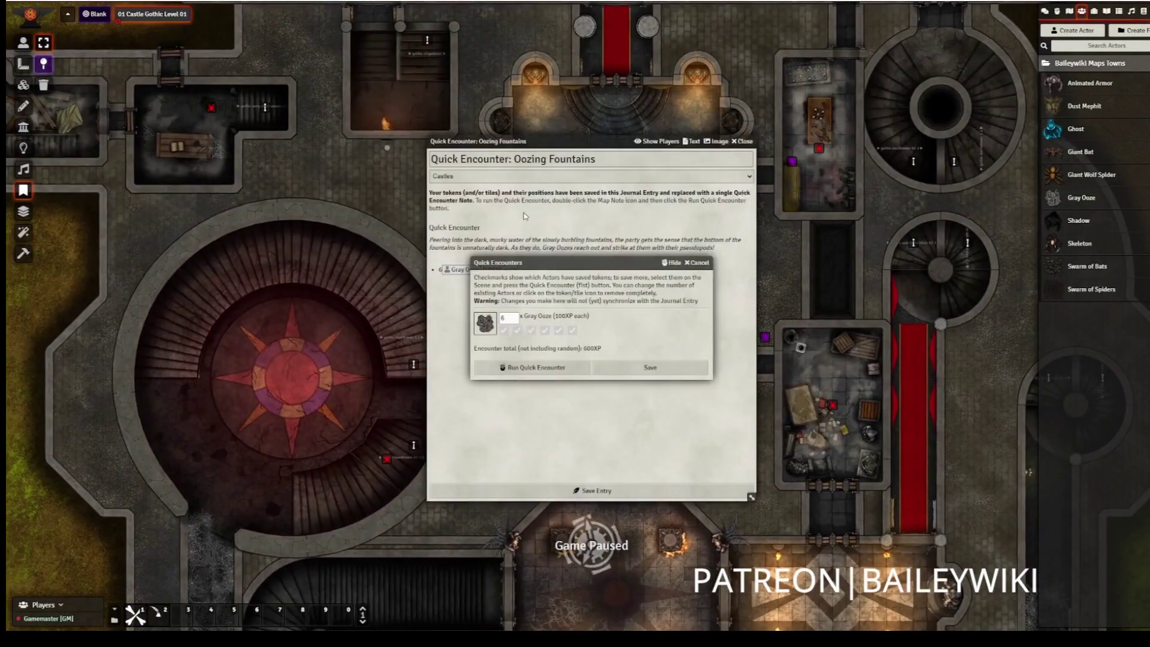
left_click(530, 368)
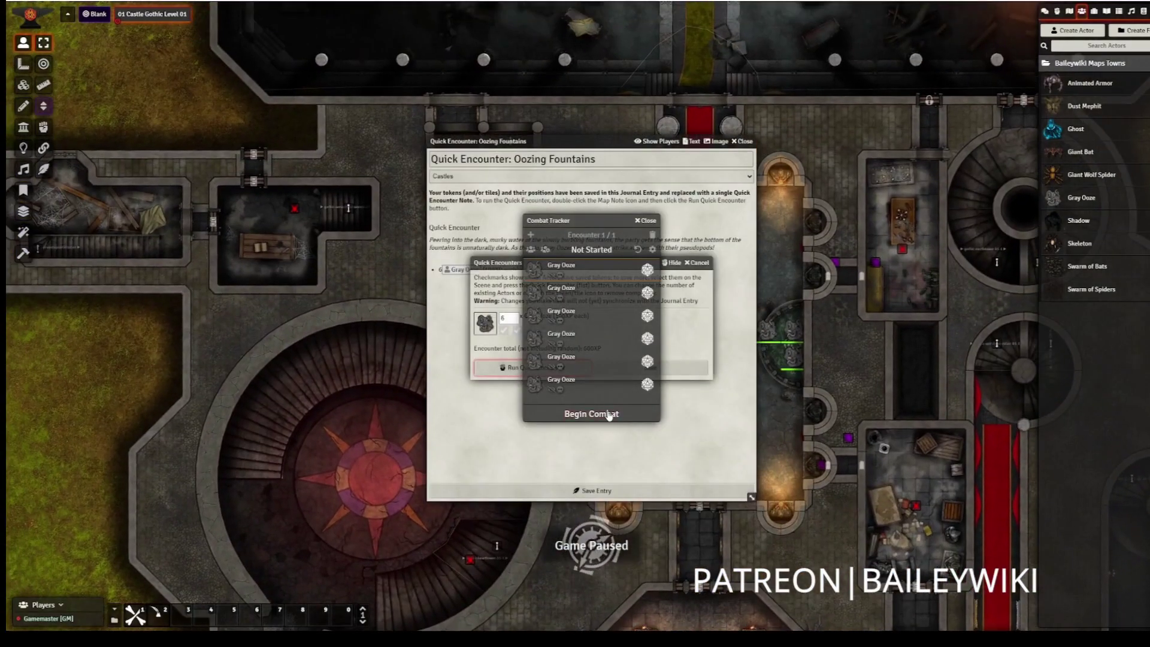
left_click(608, 414)
left_click(646, 221)
key("Escape")
scroll(698, 341, "up", 3)
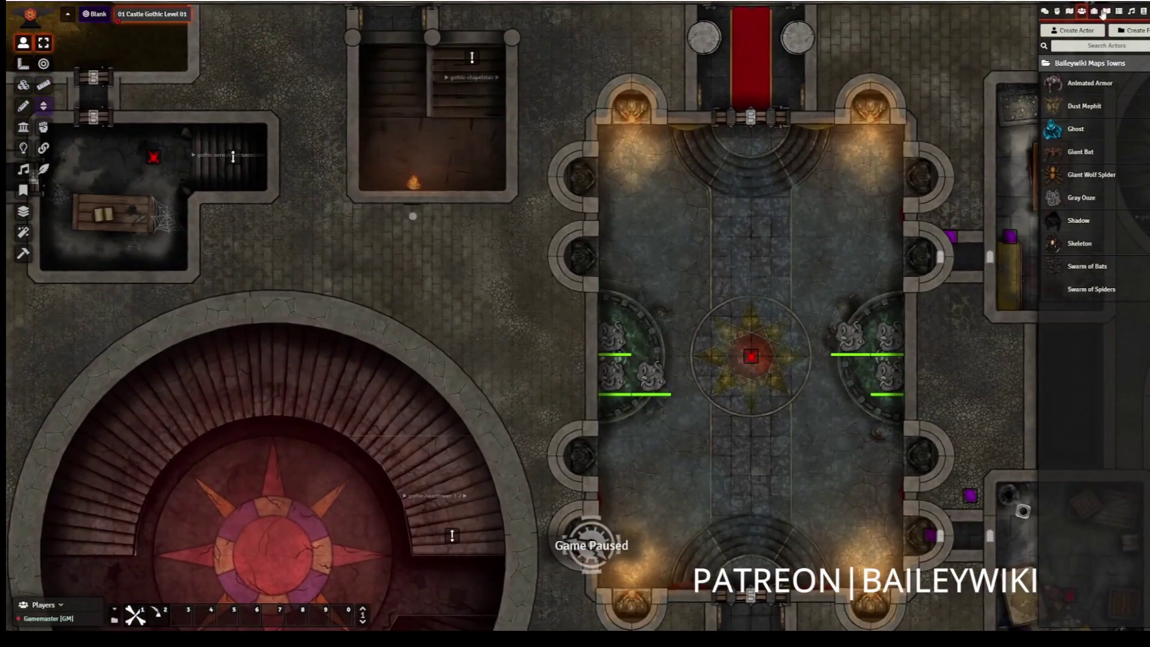
End the Oozing Fountains combat and delete the Gray Ooze tokens from both fountains
left_click(1057, 11)
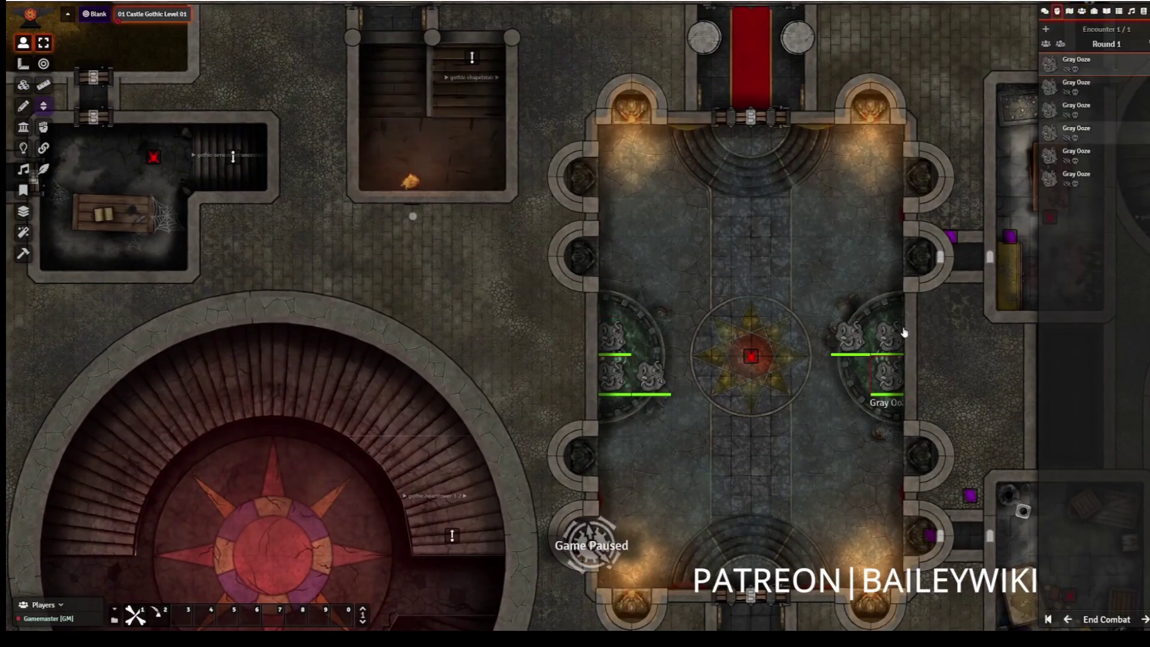
left_click(1106, 620)
left_click(547, 331)
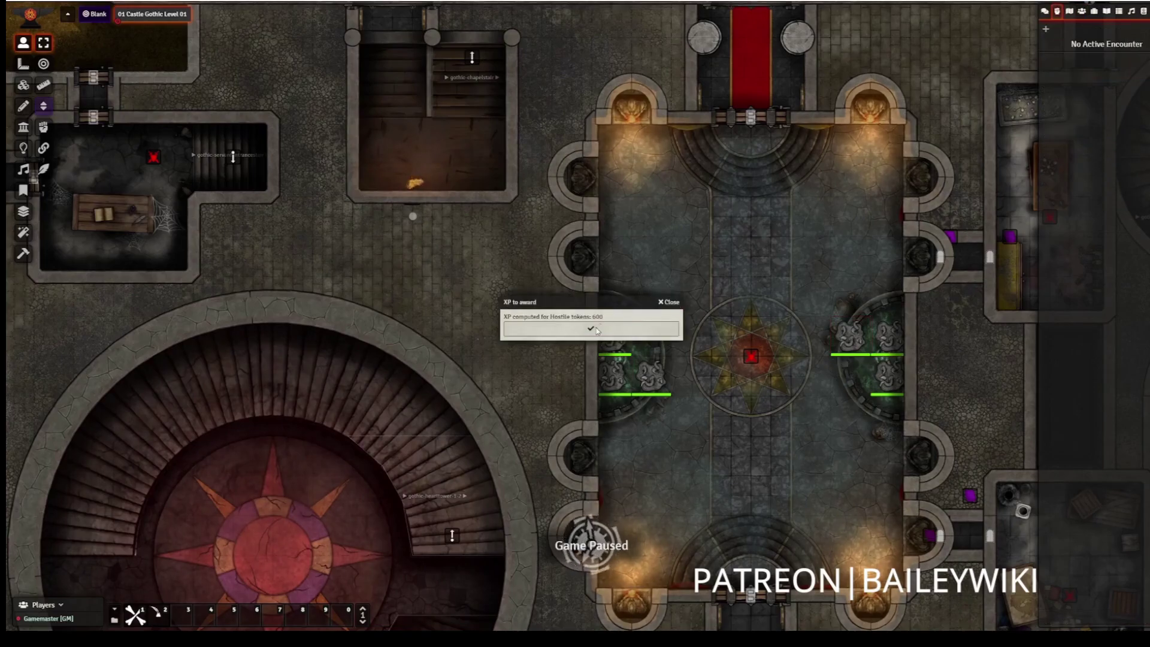
left_click_drag(600, 272, 928, 448)
key("Delete")
Review the module settings, including the Baileywiki Cabal Dungeon and Baileywiki Maps Premium GM menus, and save the game settings
left_click(1143, 11)
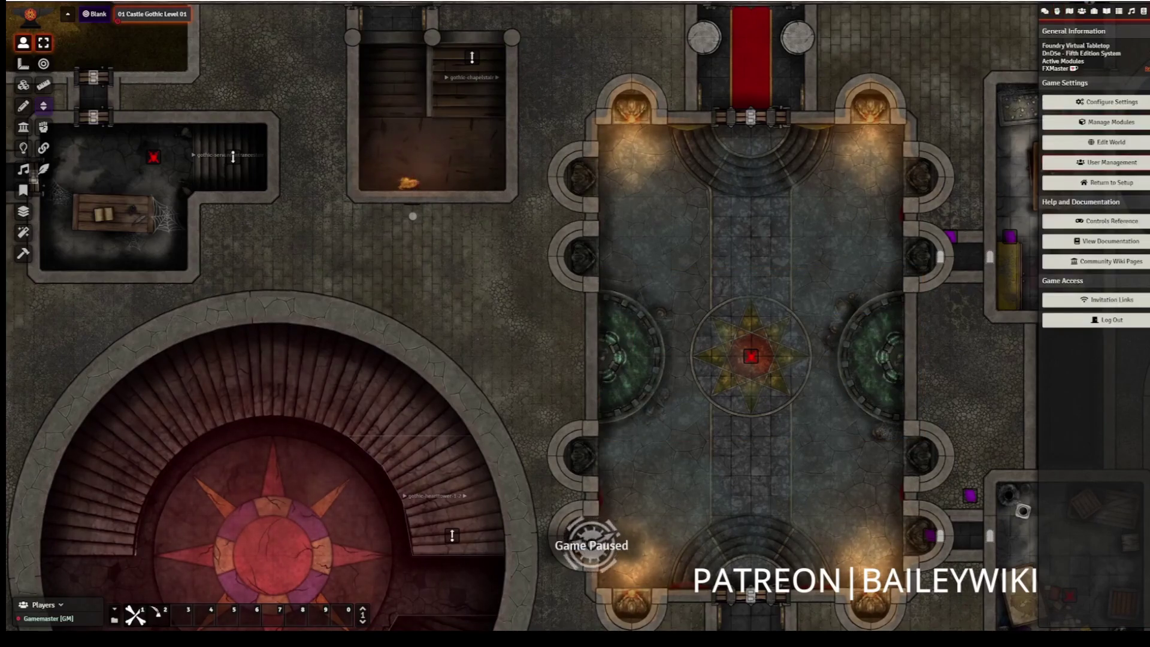
left_click(1112, 102)
left_click(682, 43)
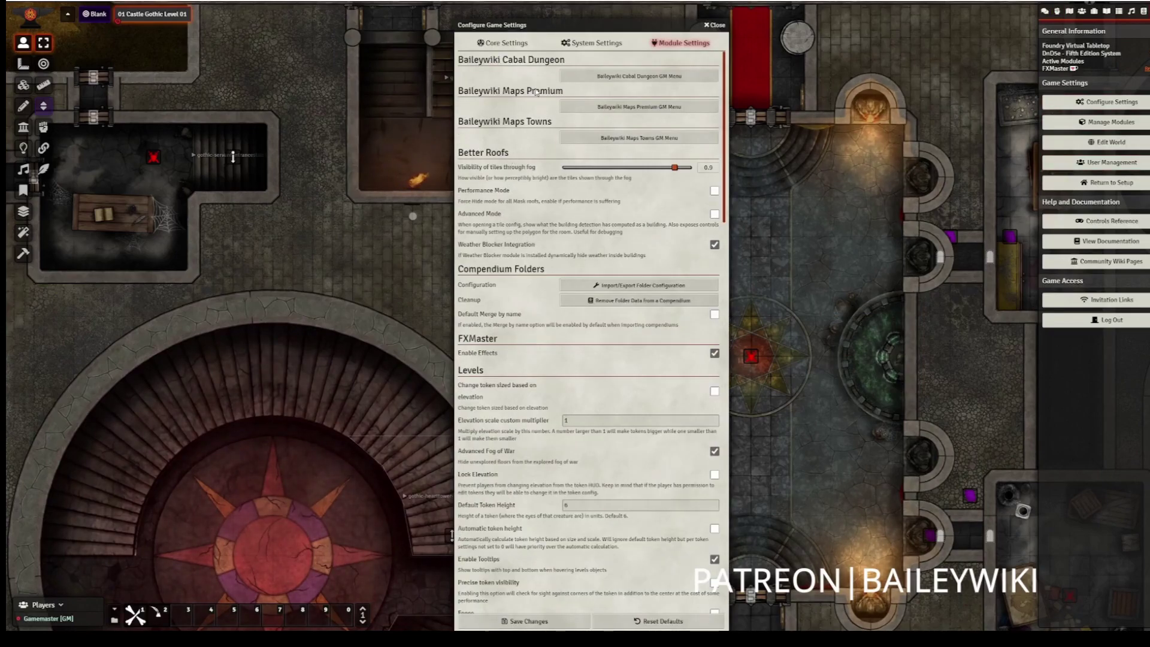
left_click(620, 78)
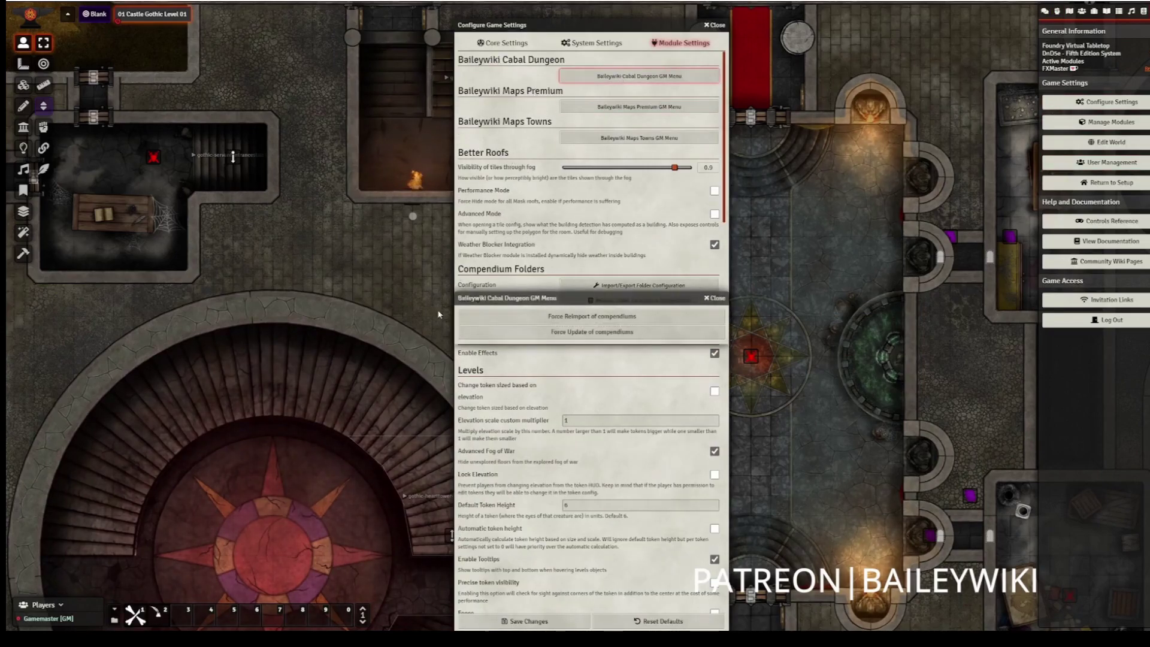
left_click(711, 298)
left_click(639, 107)
left_click(711, 298)
scroll(536, 405, "down", 5)
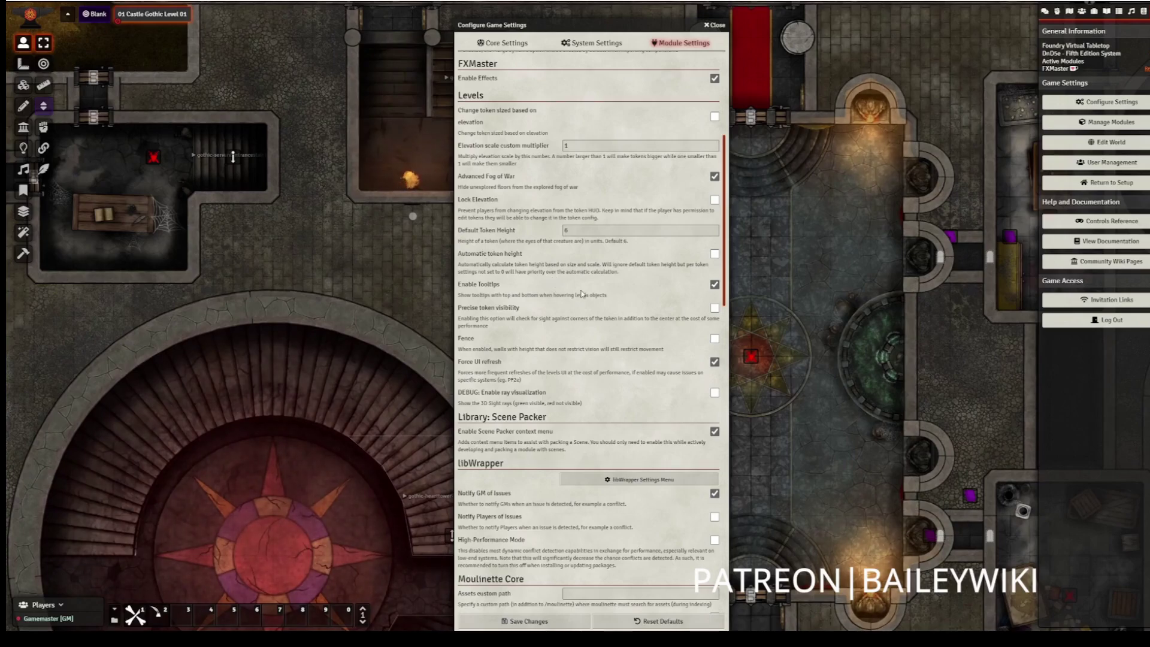
left_click(525, 621)
Switch to the journal notes layer and look over the map notes around the fountain hall and neighbouring rooms
key("Right")
key("Right")
key("Right")
key("Right")
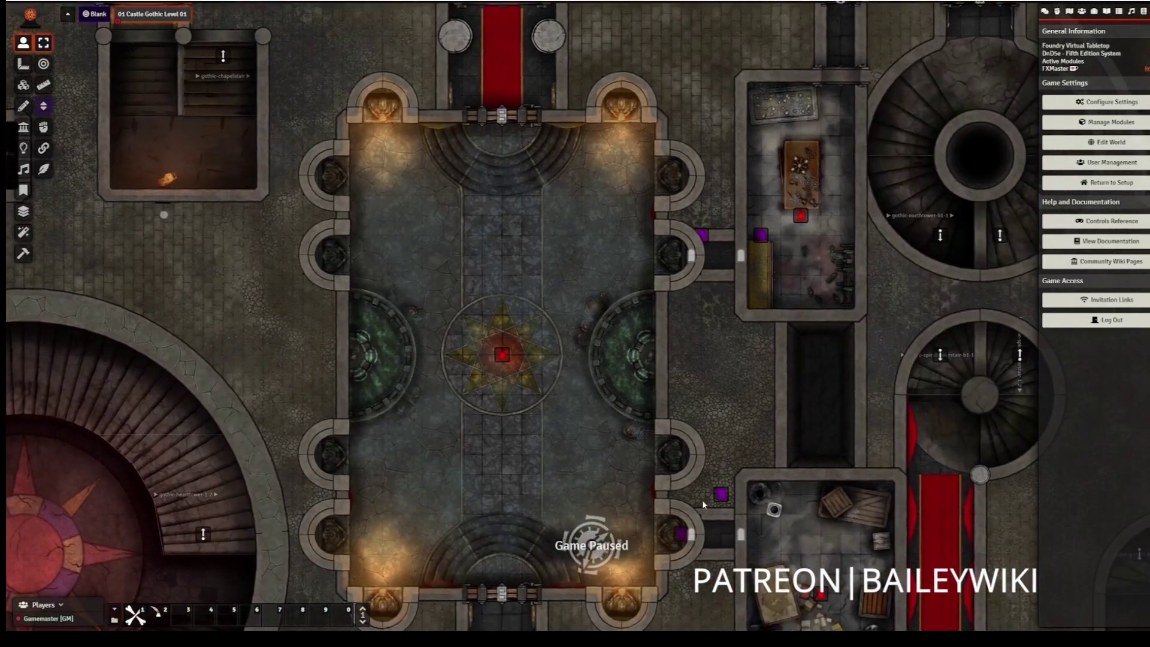
key("Down")
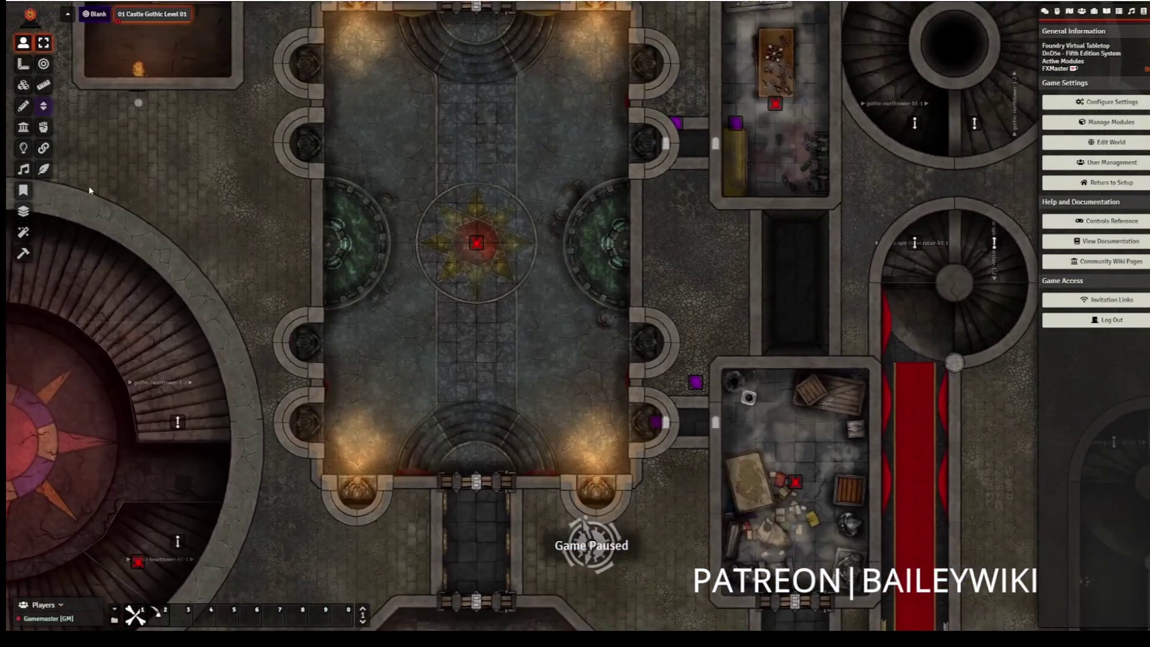
left_click(23, 192)
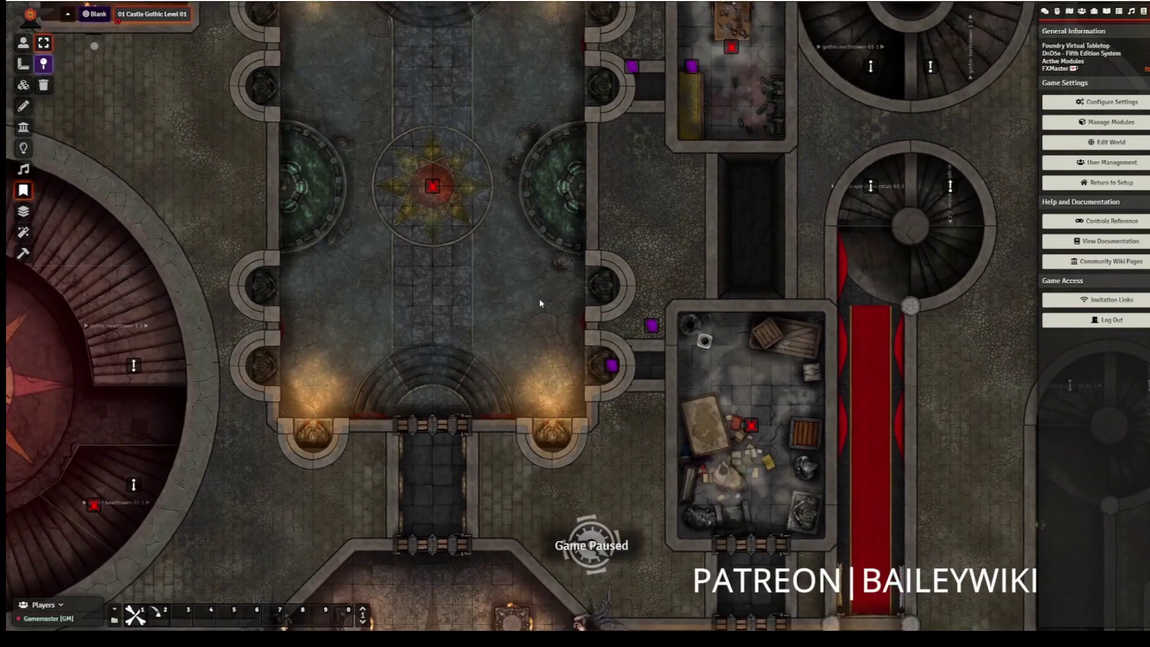
key("Right")
key("Down")
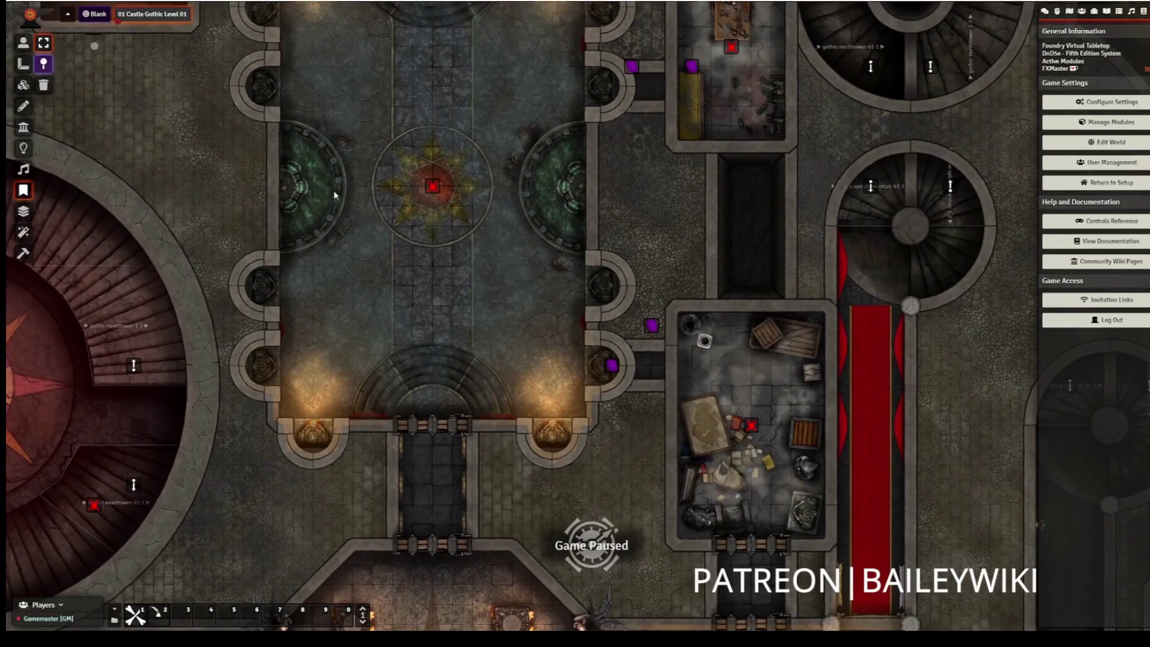
key("Left")
key("Up")
key("Page_Down")
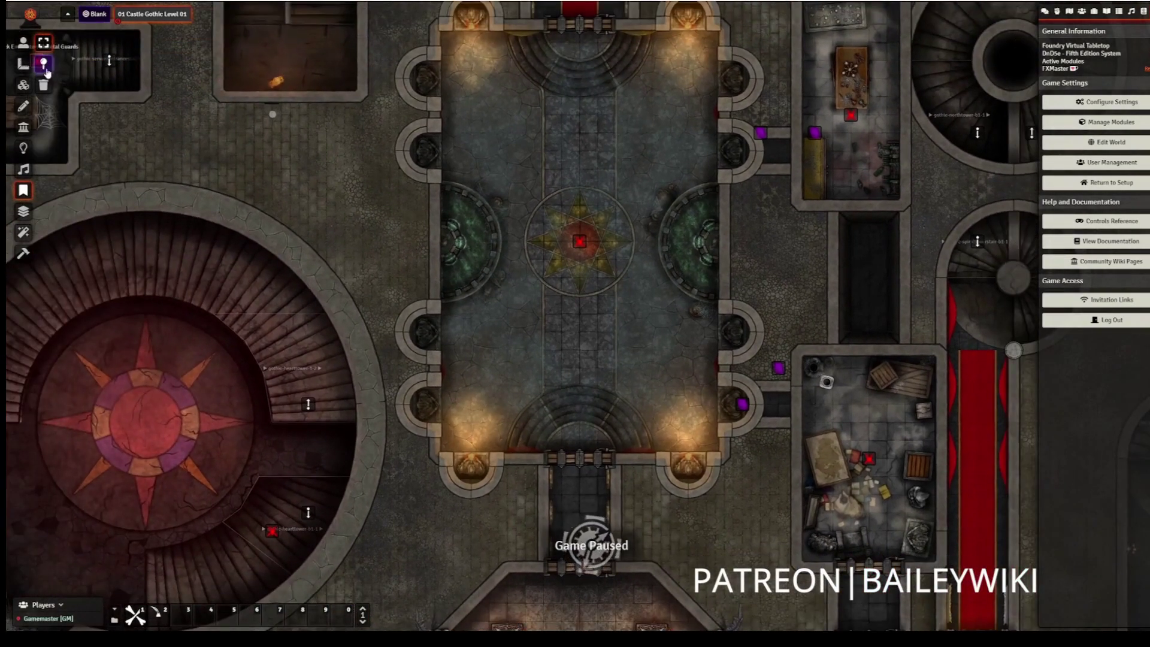
Switch from the journal notes layer to the token layer and look over the fountain hall and adjacent rooms
key("Left")
key("Up")
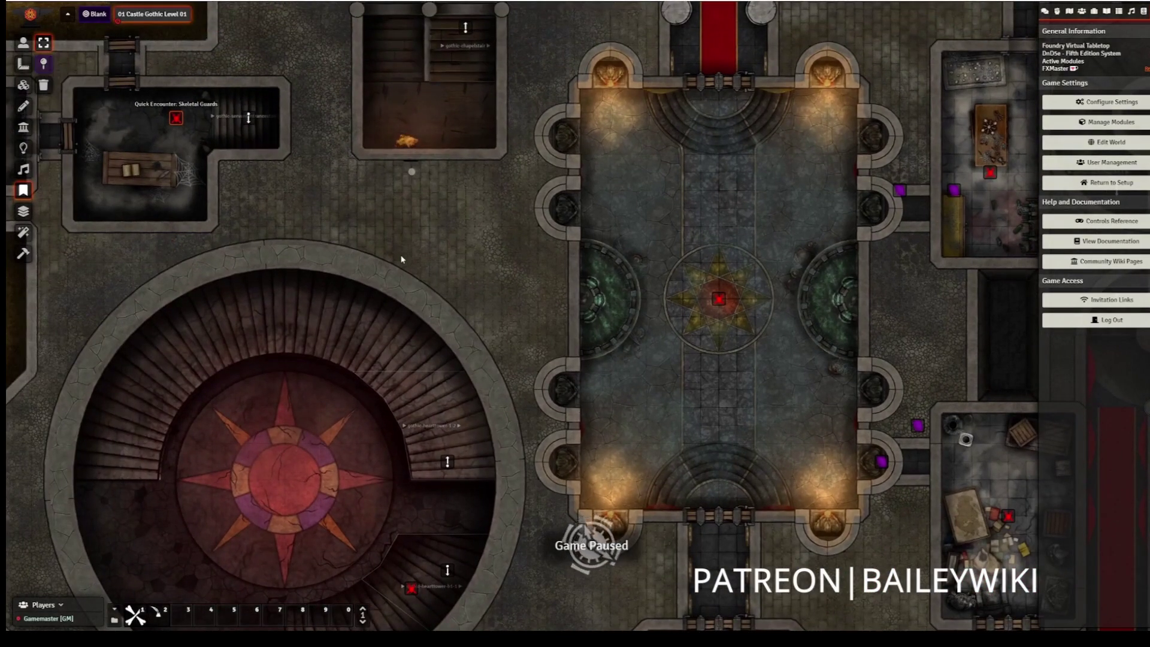
left_click(24, 43)
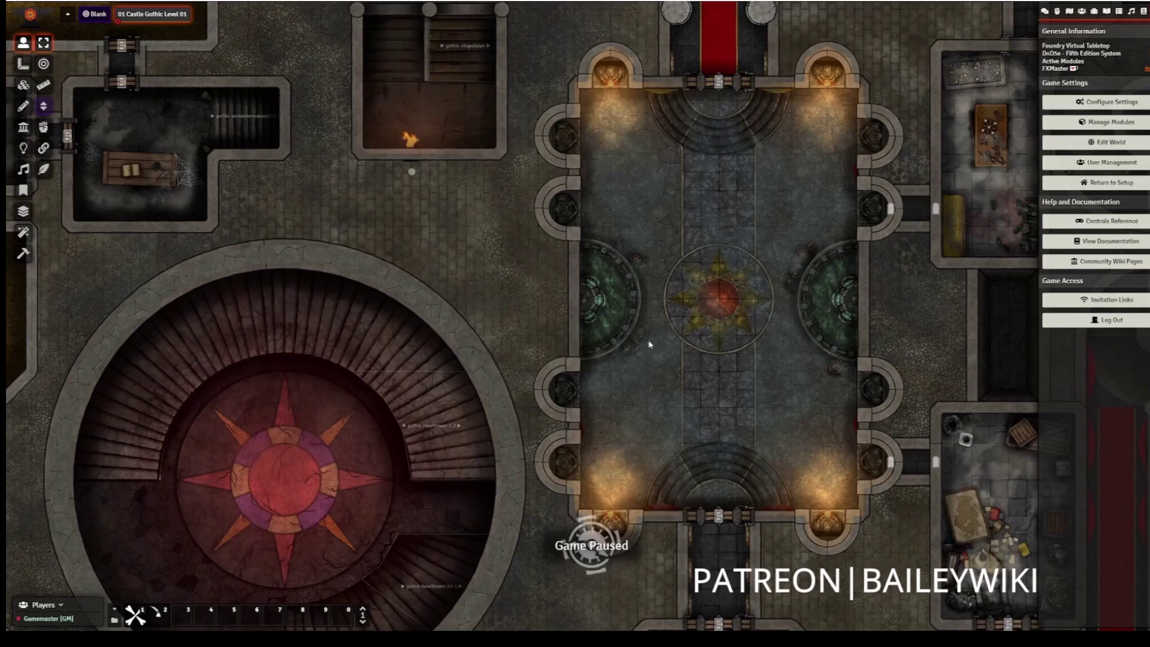
left_click_drag(712, 348, 353, 285)
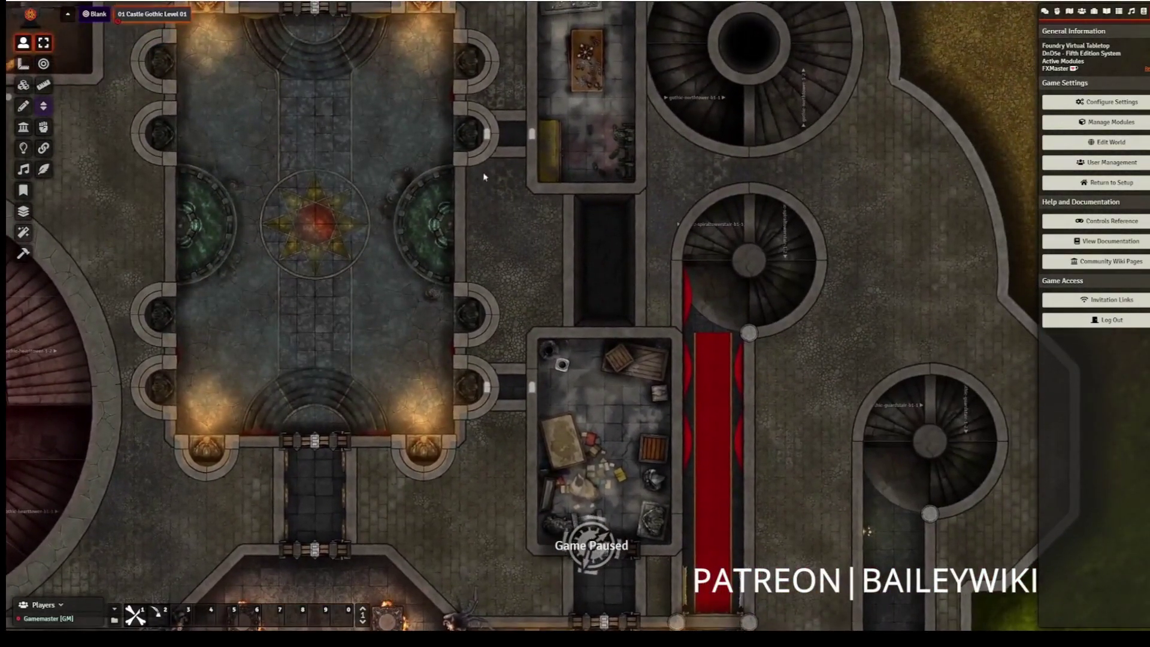
Turn on the map notes display so the castle's notes show on the token layer, and check them around the halls
left_click(25, 193)
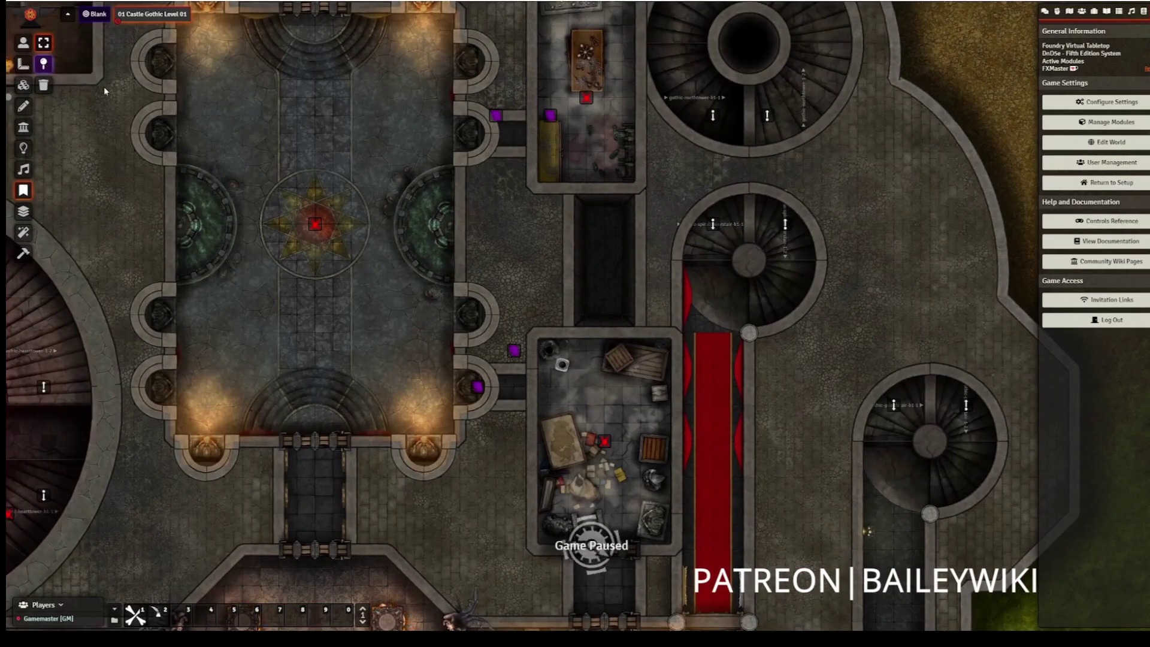
left_click(23, 43)
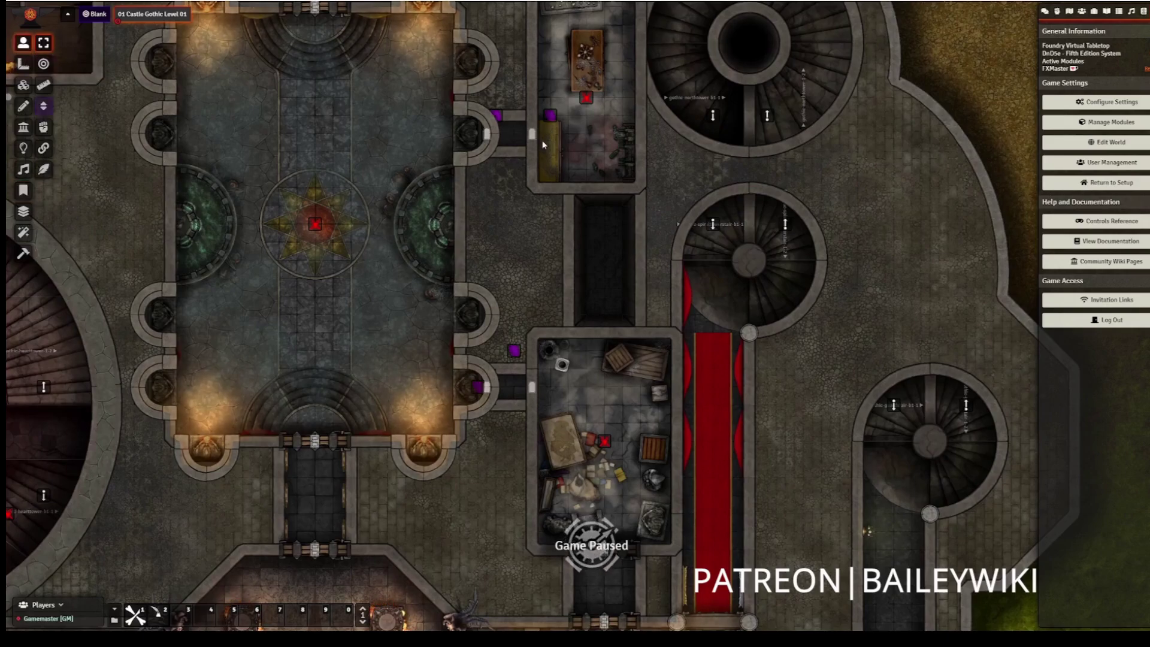
left_click_drag(446, 263, 620, 328)
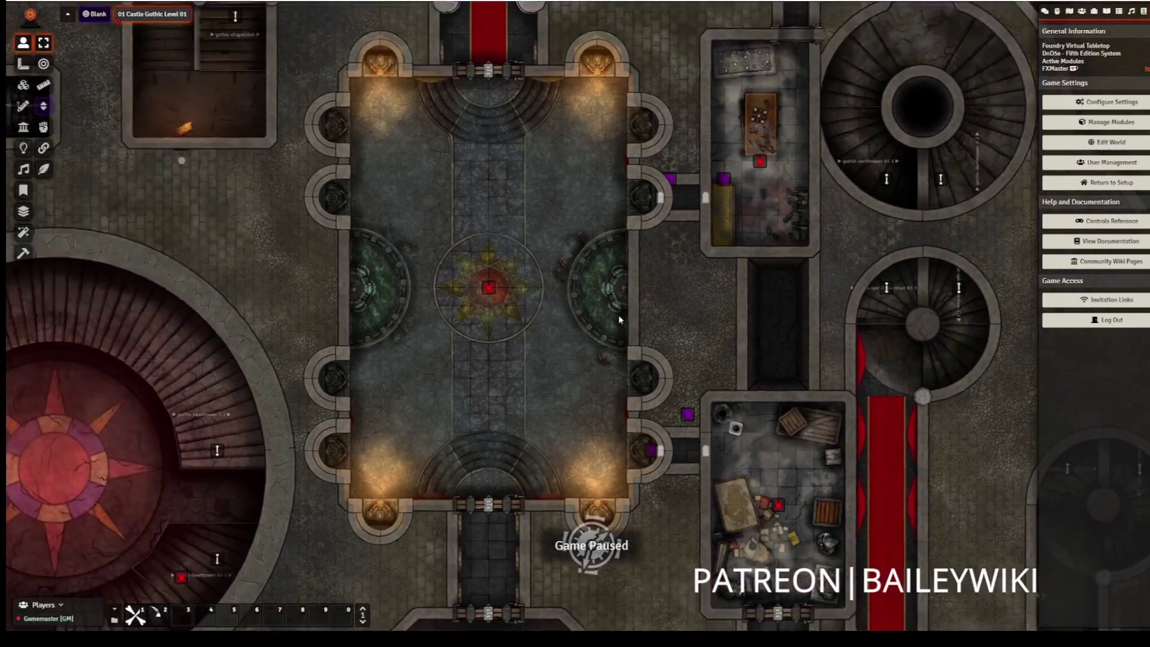
key("Up")
key("Left")
scroll(545, 283, "down", 1)
key("Down")
key("Down")
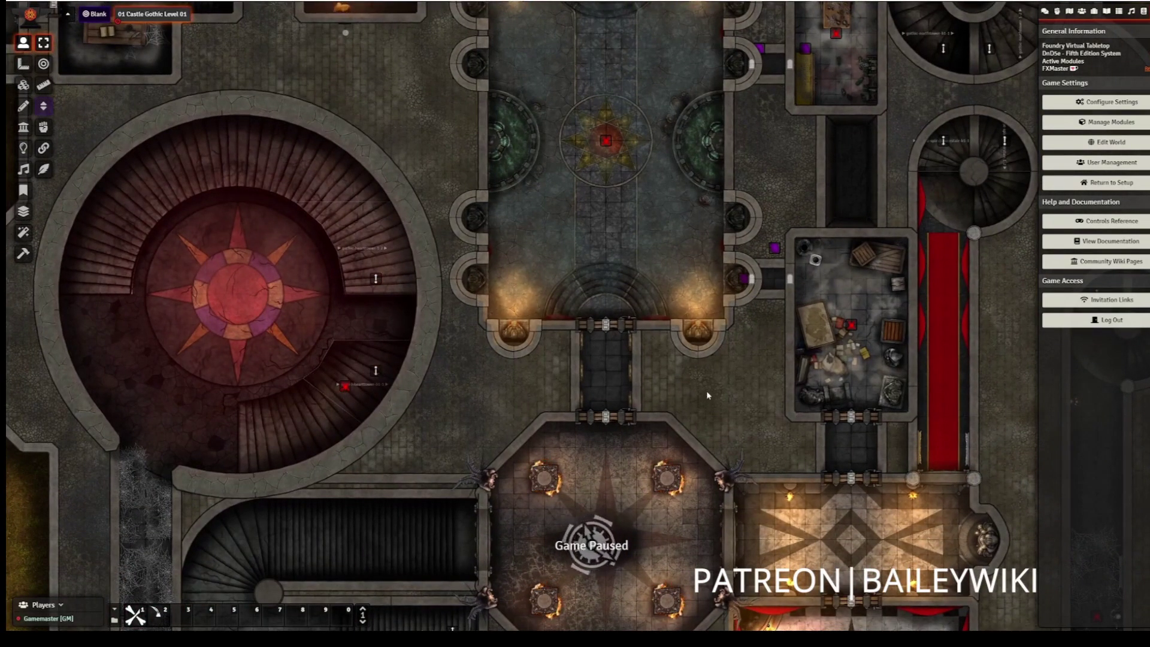
left_click_drag(707, 390, 695, 371)
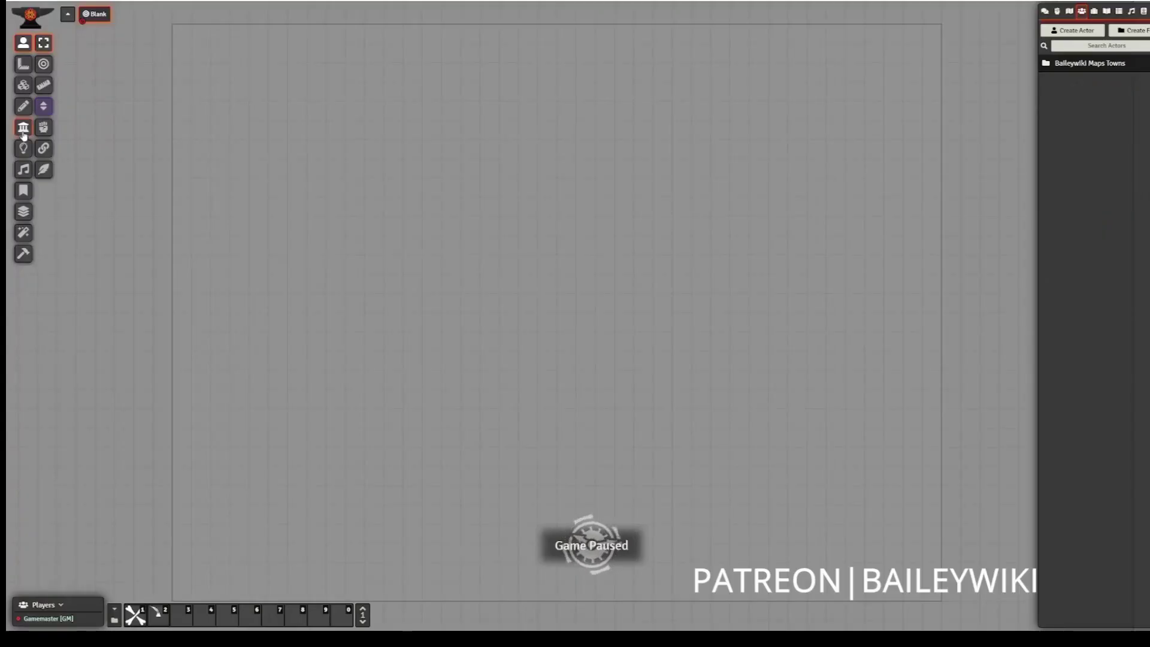
Enclose the Blank scene with boundary walls along its edges and return to the token layer
left_click(24, 133)
left_click(24, 43)
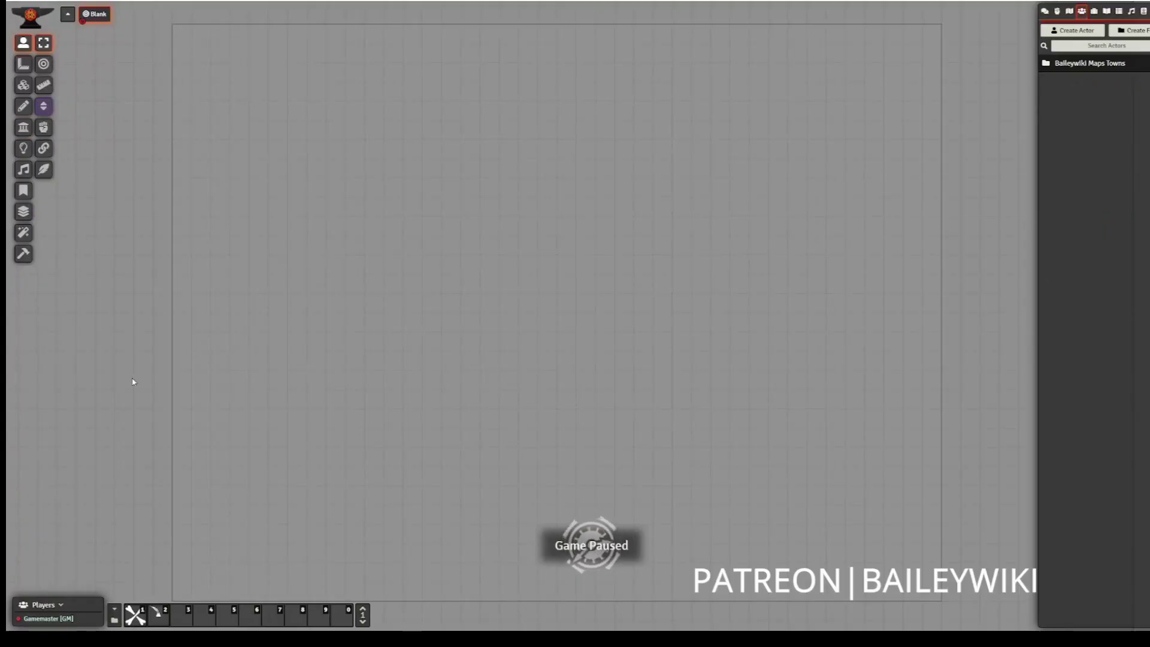
scroll(578, 380, "down", 3)
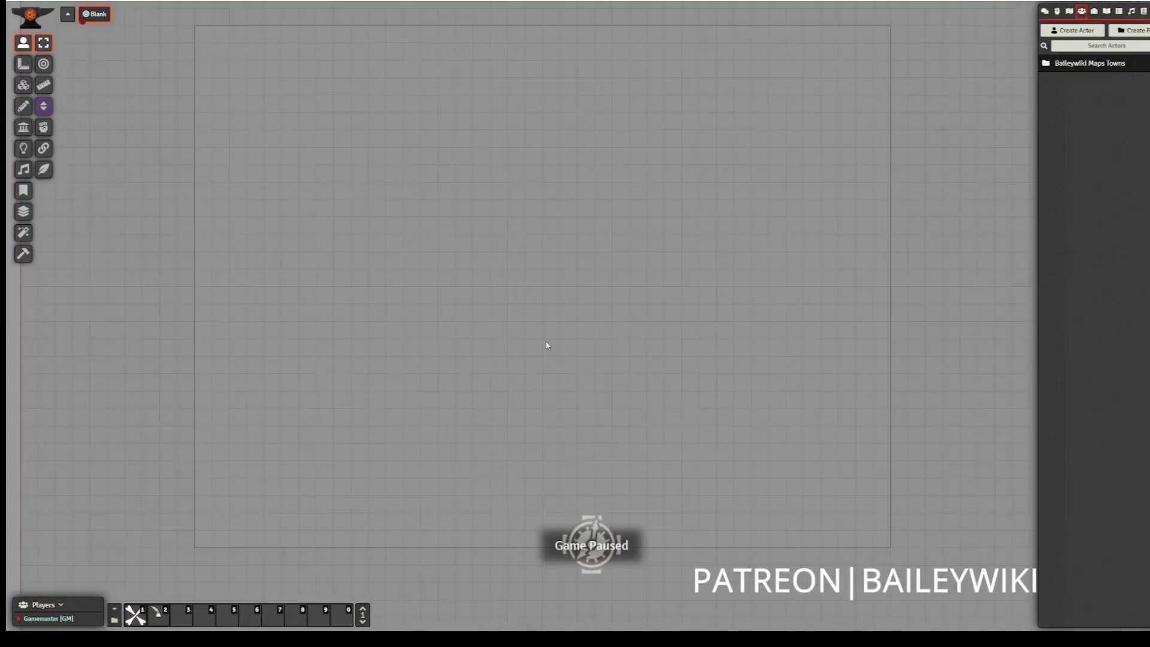
left_click(23, 126)
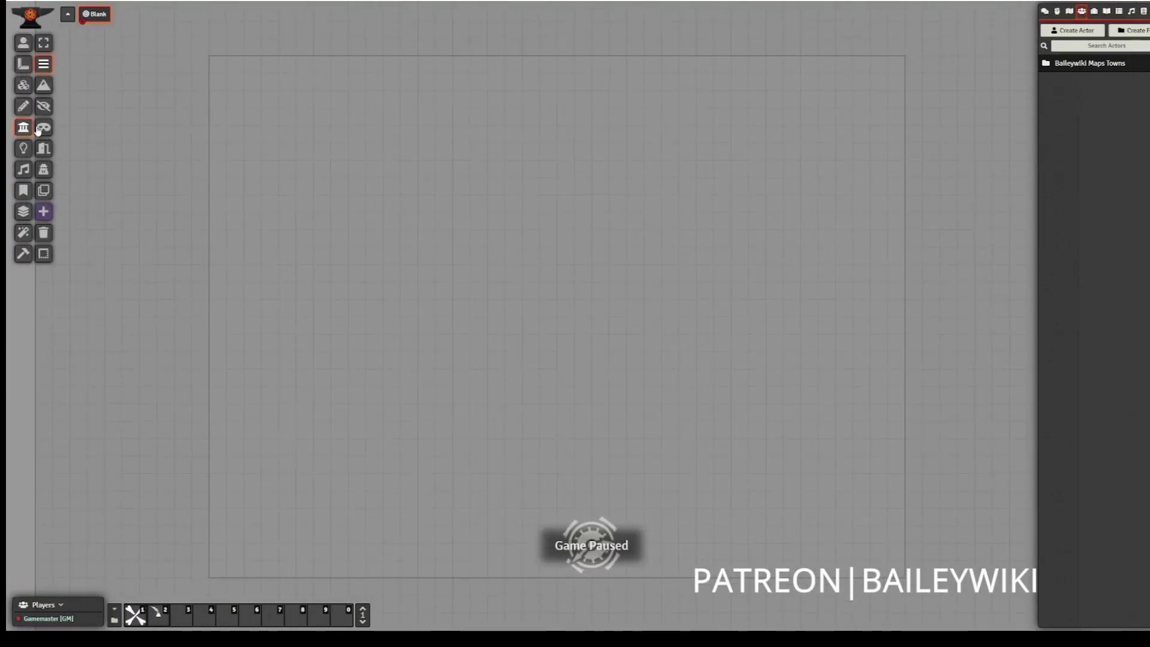
left_click(43, 254)
left_click(540, 334)
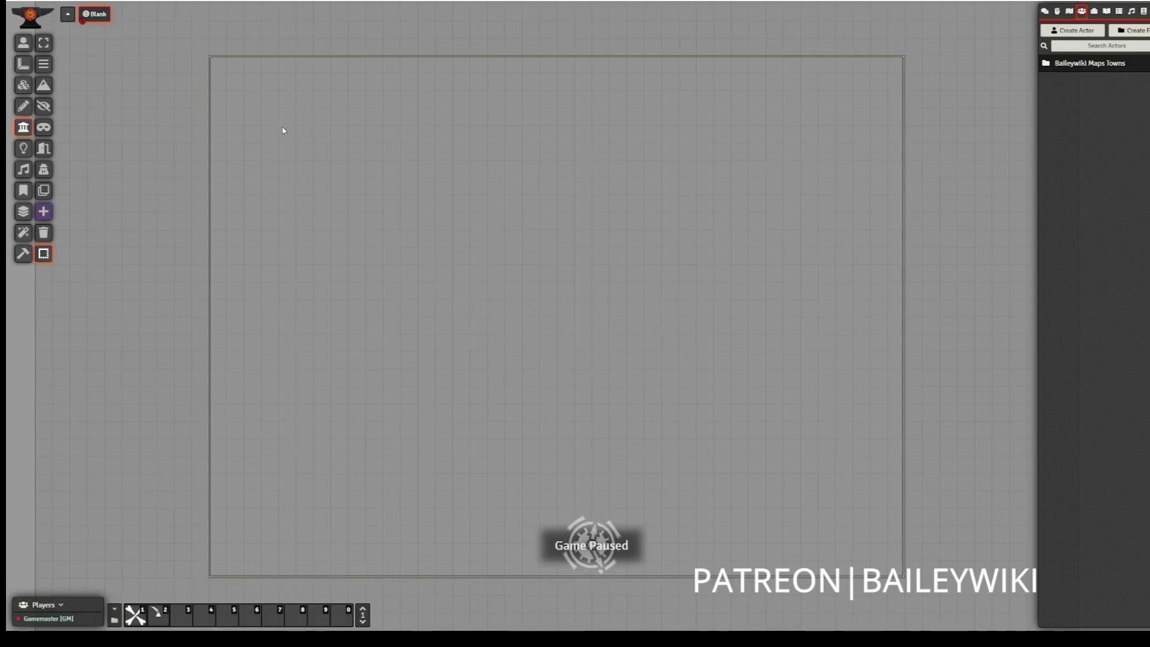
left_click(23, 42)
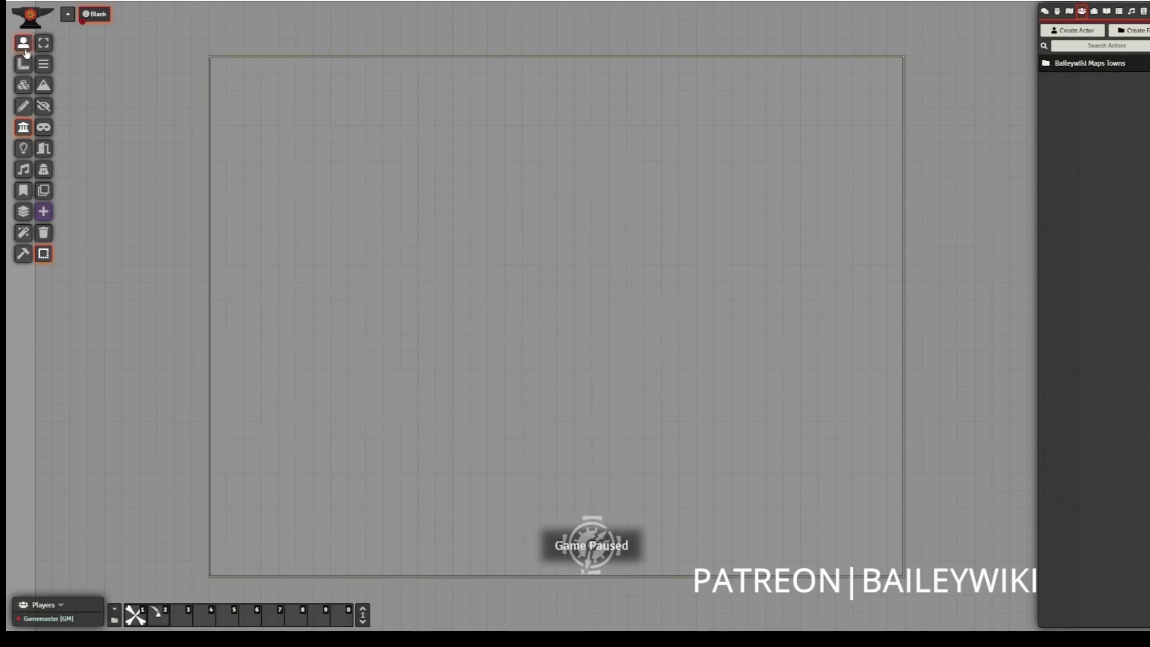
Open the Baileywiki Maps Town Prefabs compendium in the Default compendium folder and expand its prefab folders
left_click(1143, 12)
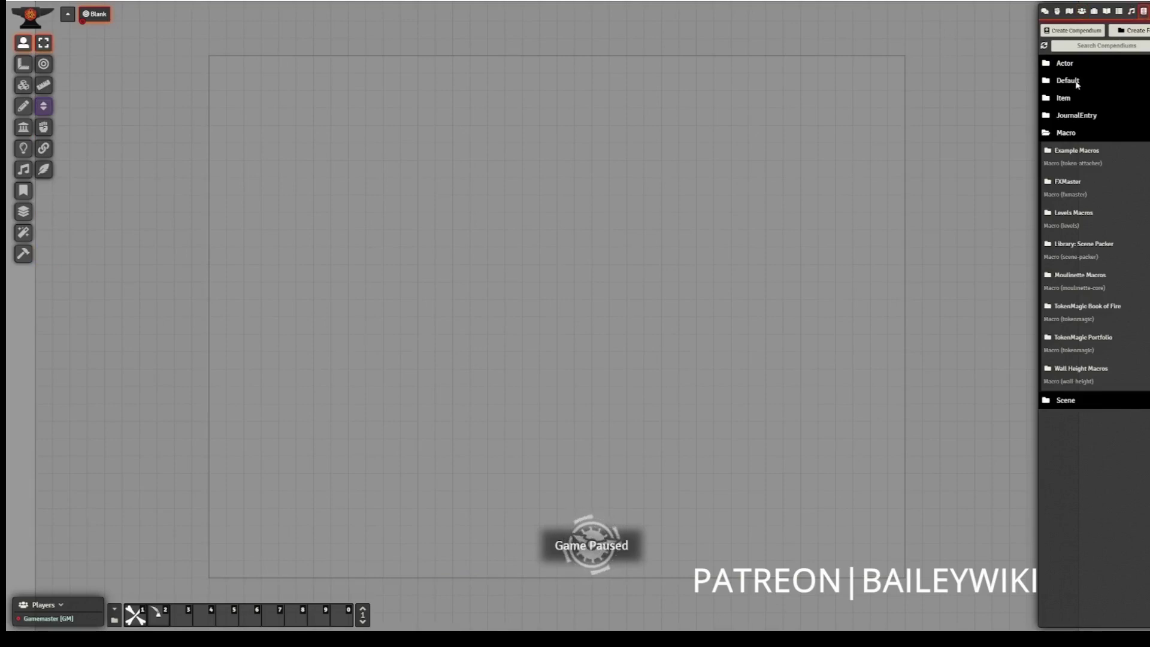
left_click(1075, 82)
scroll(1094, 300, "down", 5)
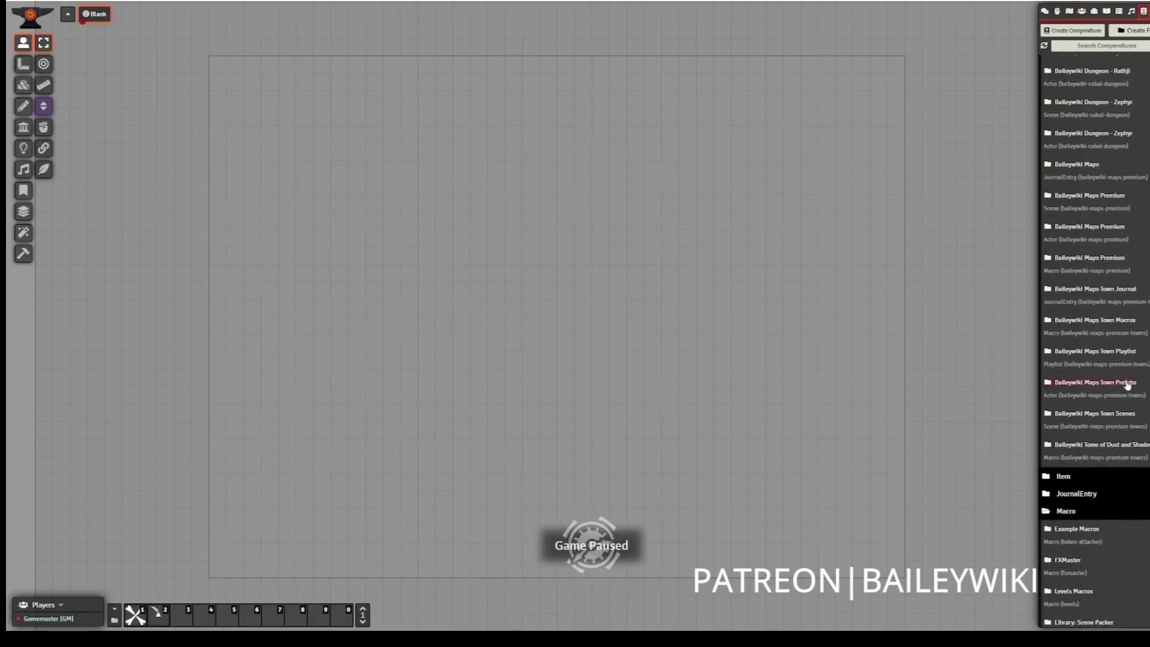
left_click(1127, 385)
left_click(95, 318)
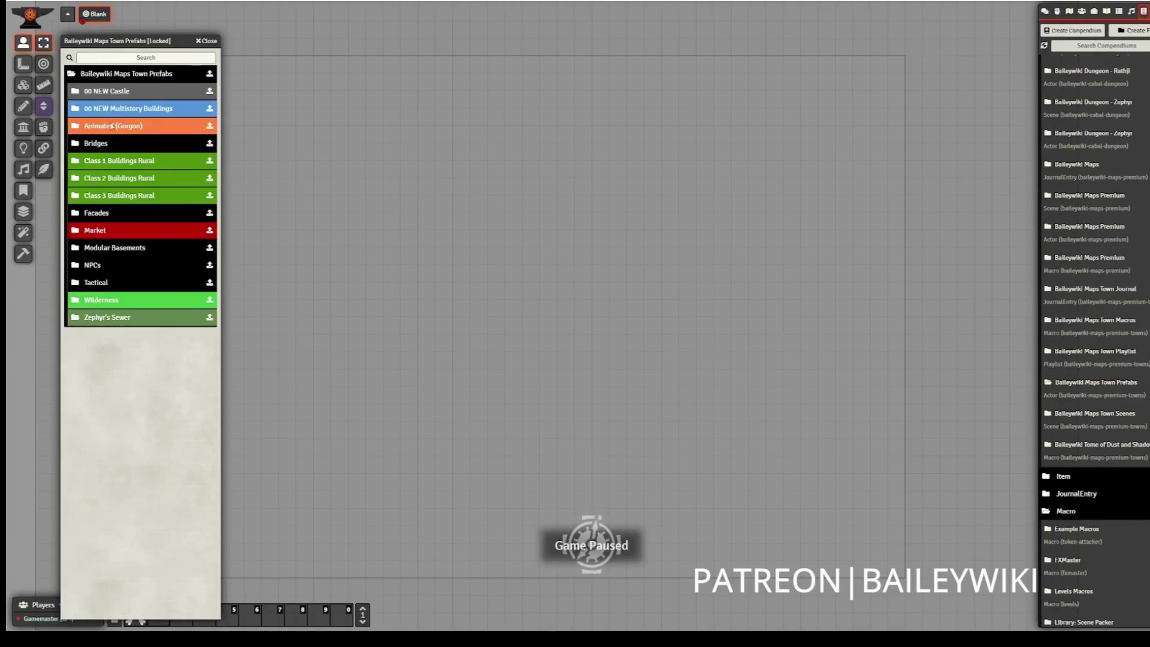
Place the Rural Snowy Farmhouse Two Story prefab from 00 NEW Multistory Buildings on the Blank scene and close the compendium
left_click(114, 110)
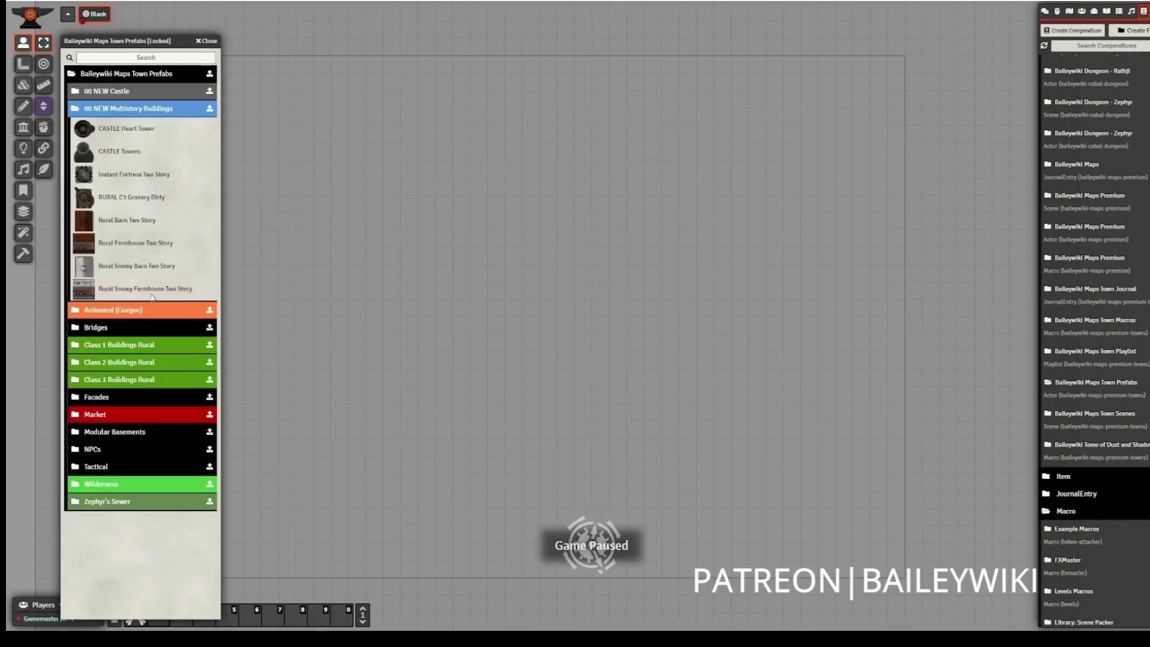
left_click_drag(153, 295, 653, 299)
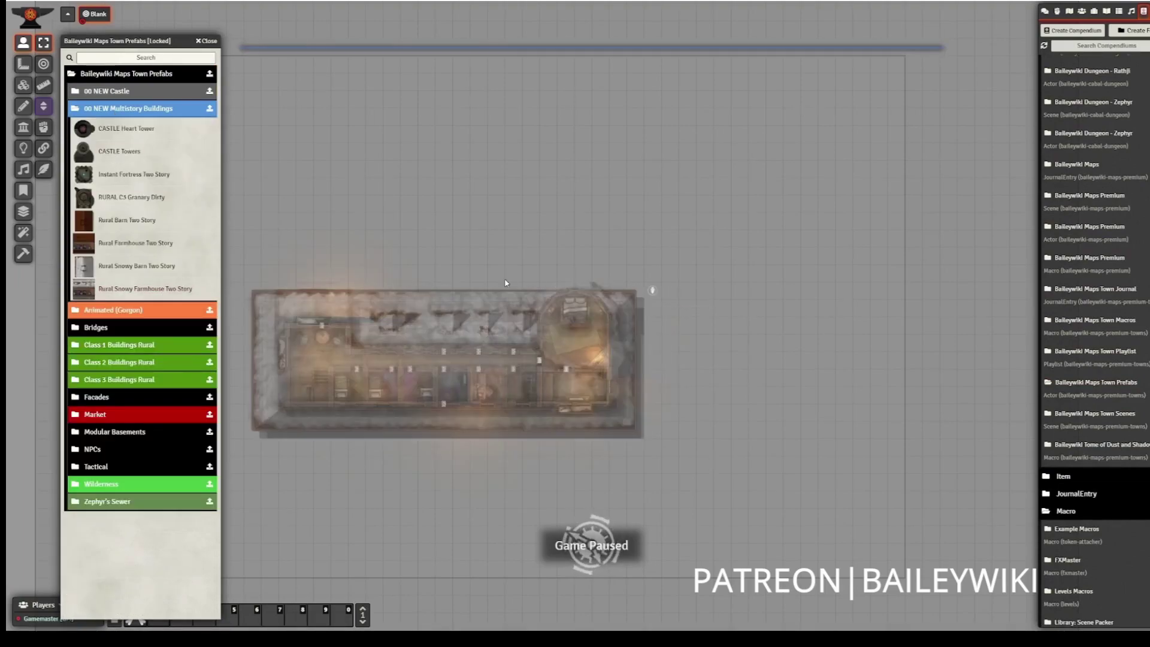
left_click(209, 42)
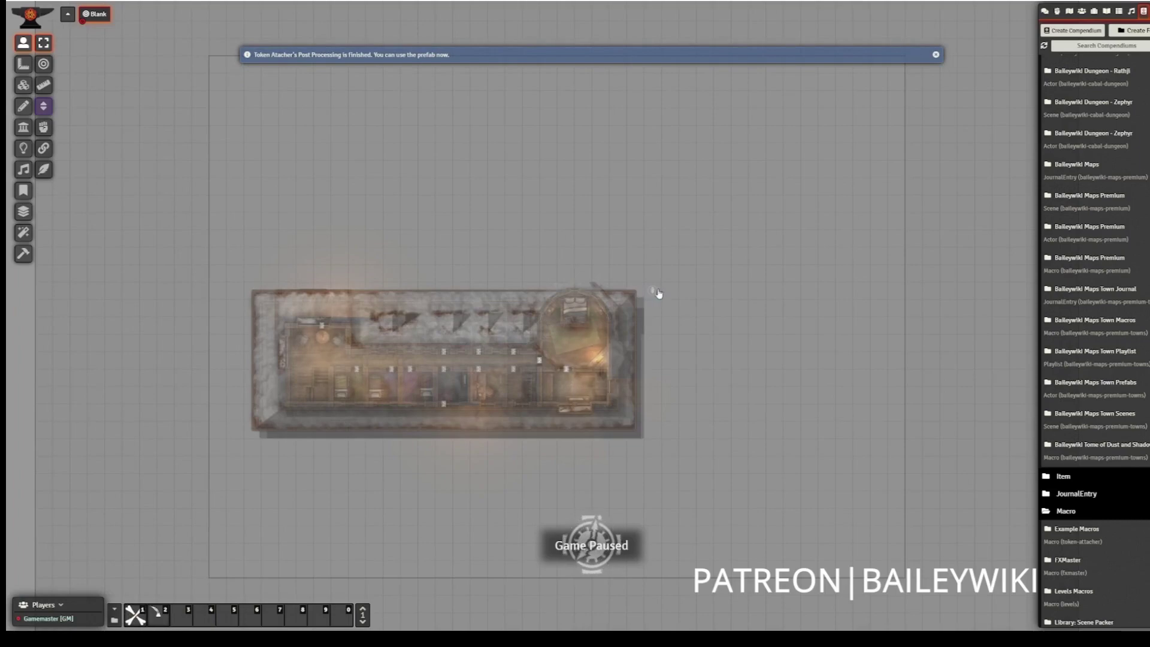
Move the farmhouse up and to the right by its prefab token, deselect it, and display its walls
left_click_drag(653, 291, 722, 238)
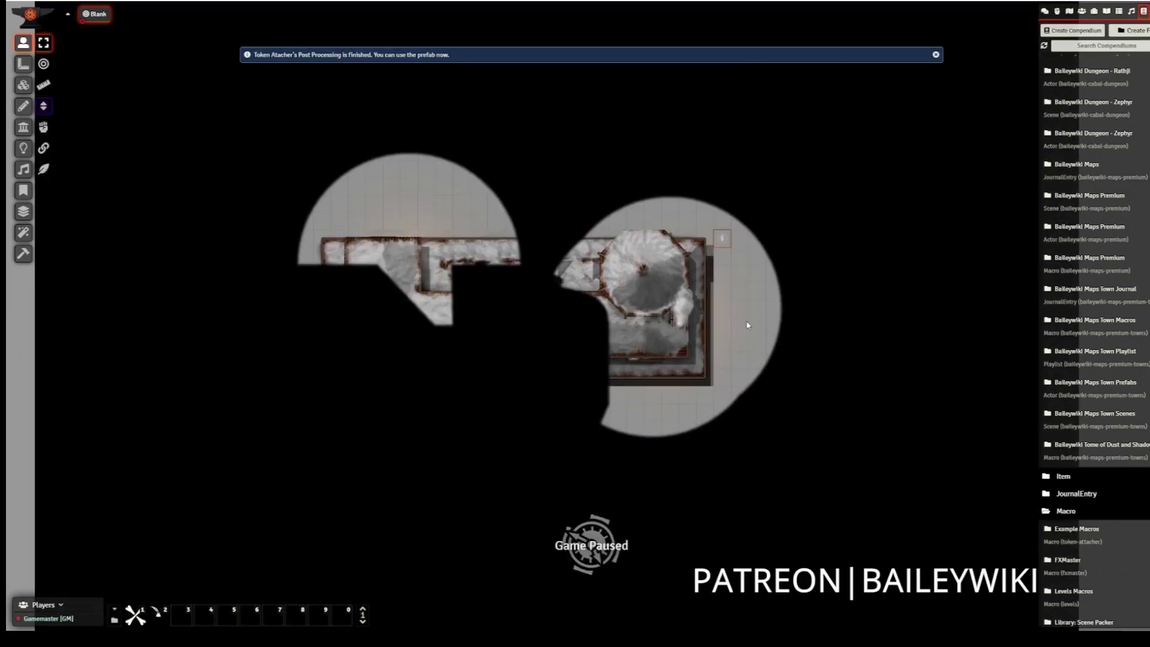
left_click(952, 246)
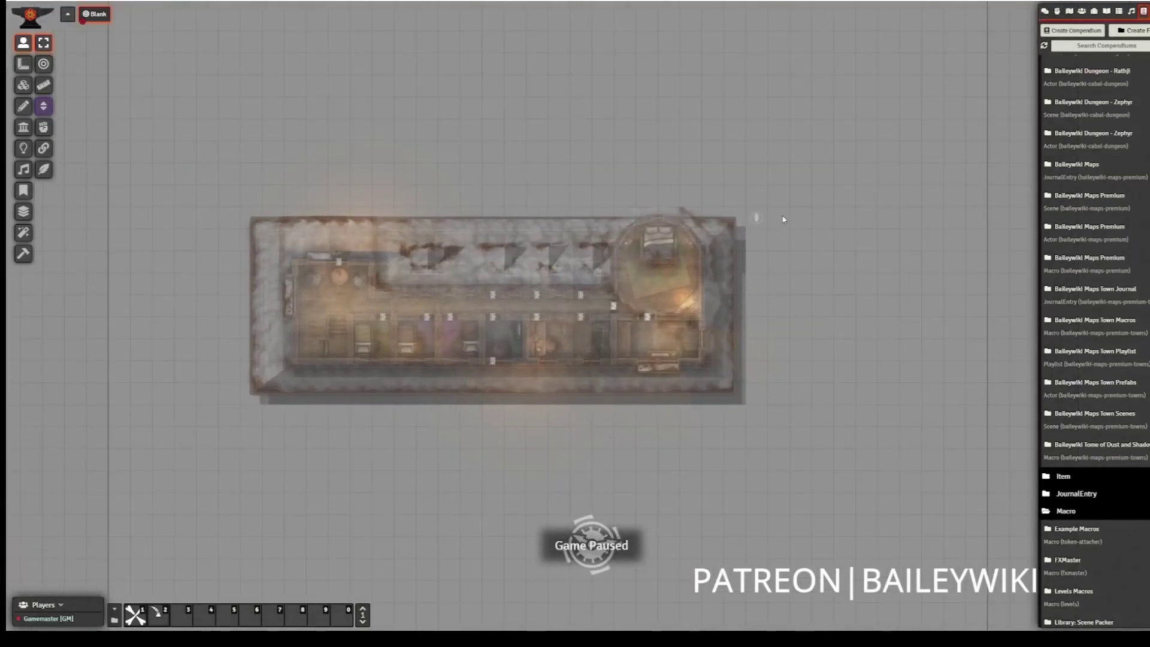
left_click(23, 127)
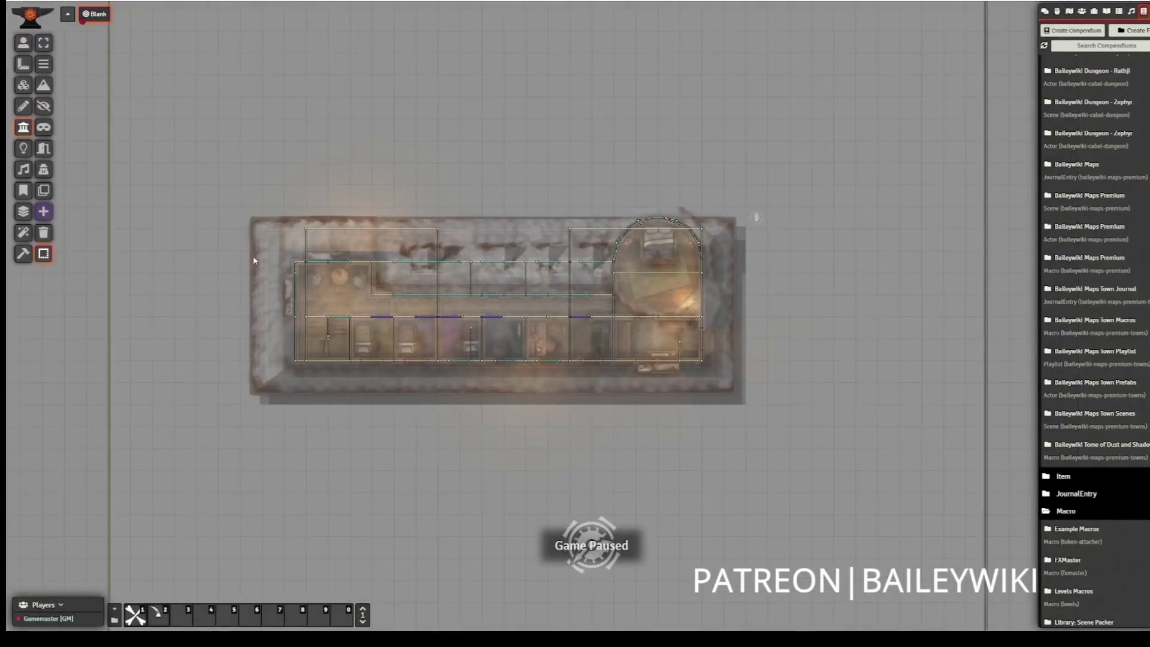
Define the Blank scene's levels by getting them from the scene, and confirm the level list
left_click(23, 211)
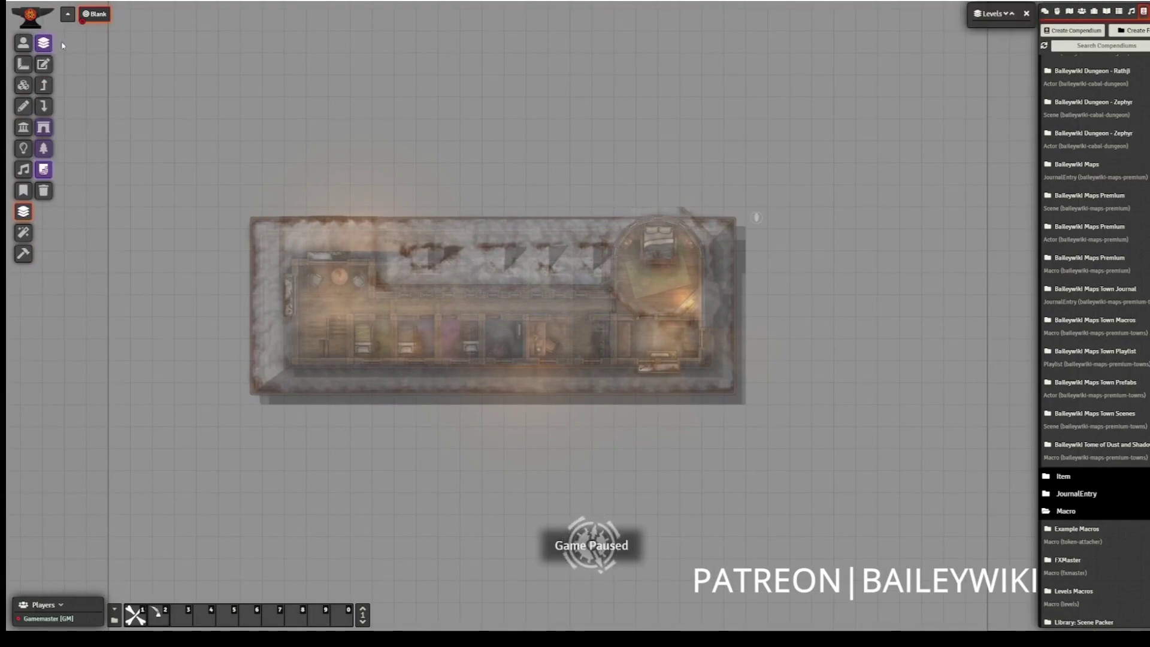
left_click(44, 64)
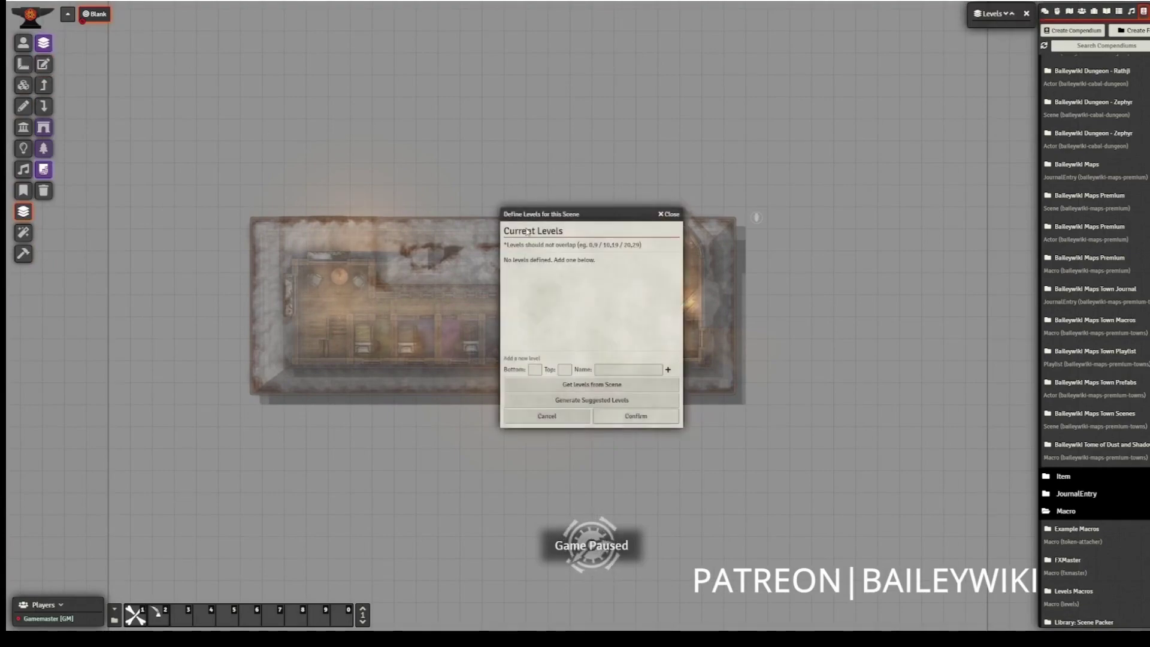
left_click(610, 390)
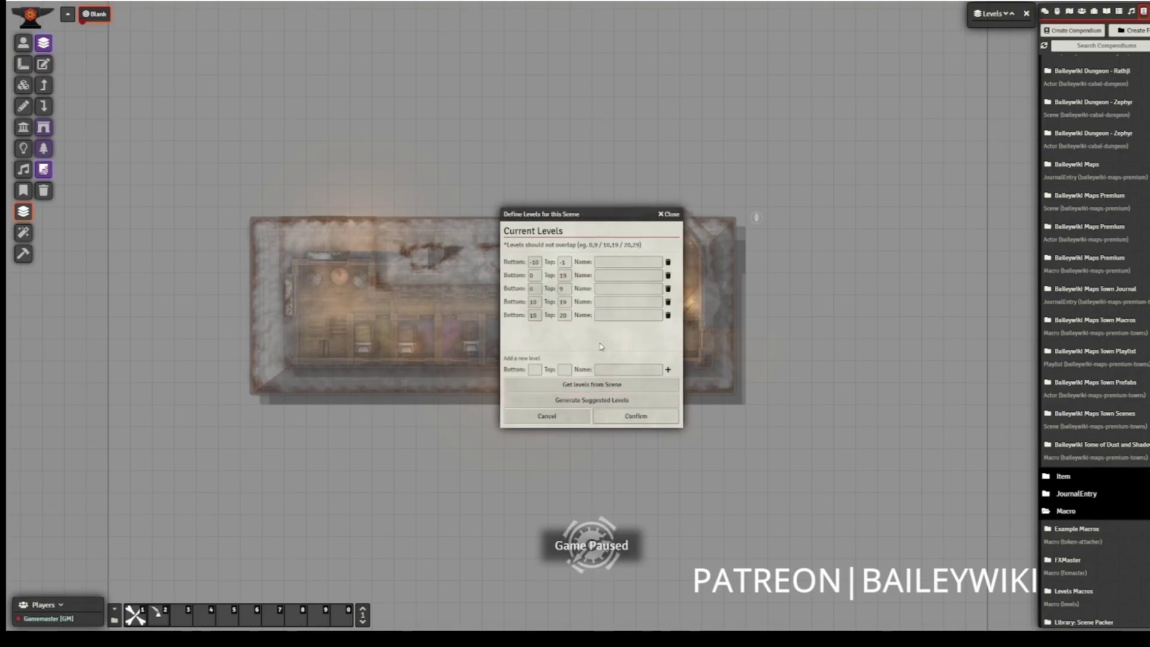
left_click(636, 416)
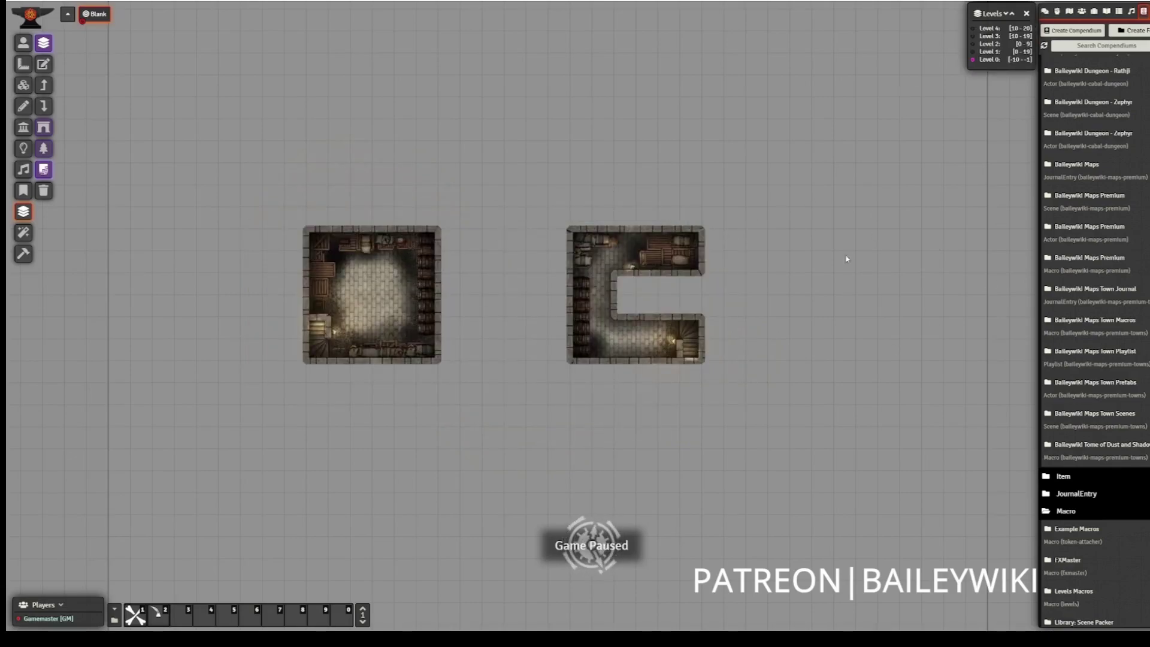
Step up through the farmhouse's defined levels, from the basement at Level 0 to Level 4
scroll(838, 294, "down", 3)
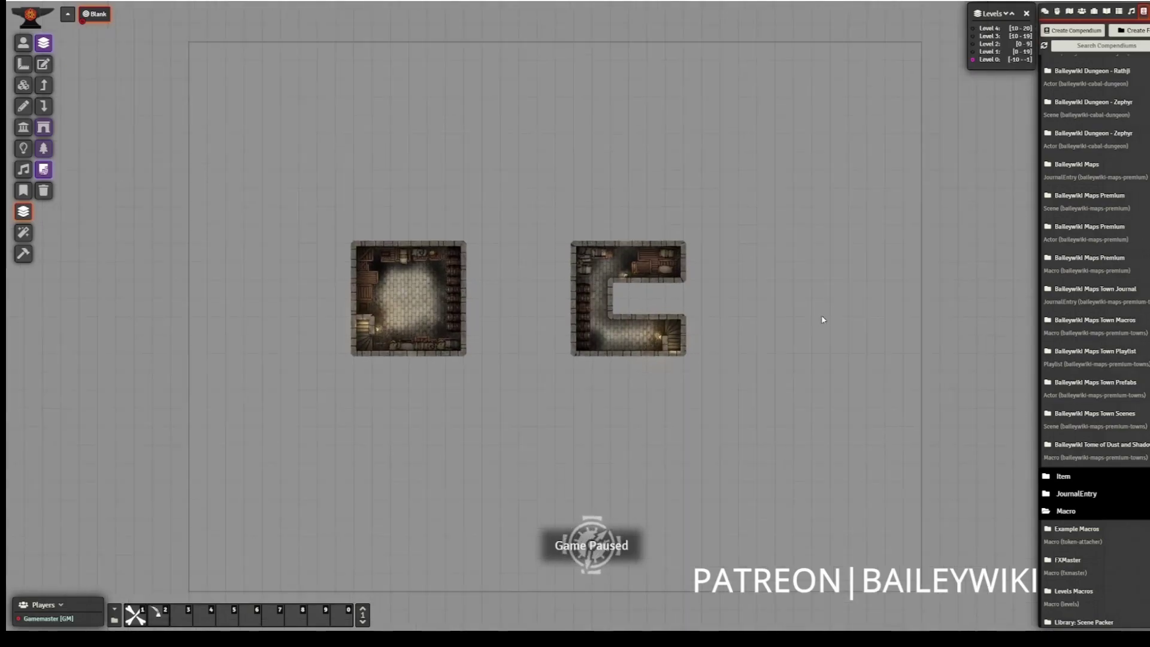
left_click(1012, 13)
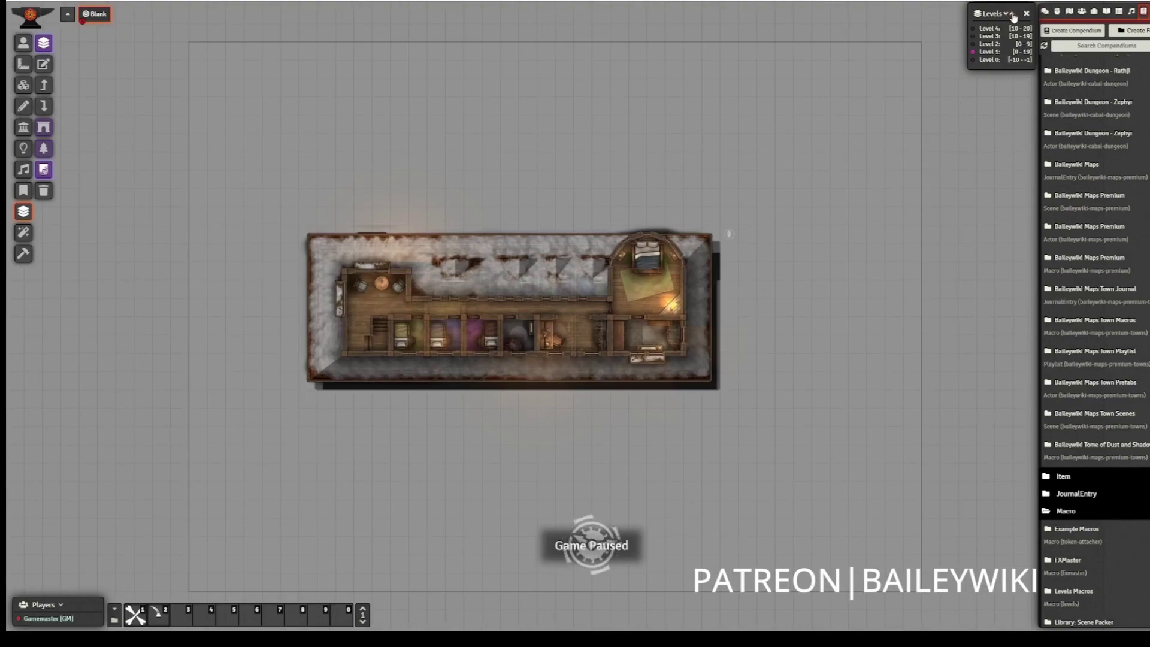
left_click(1013, 17)
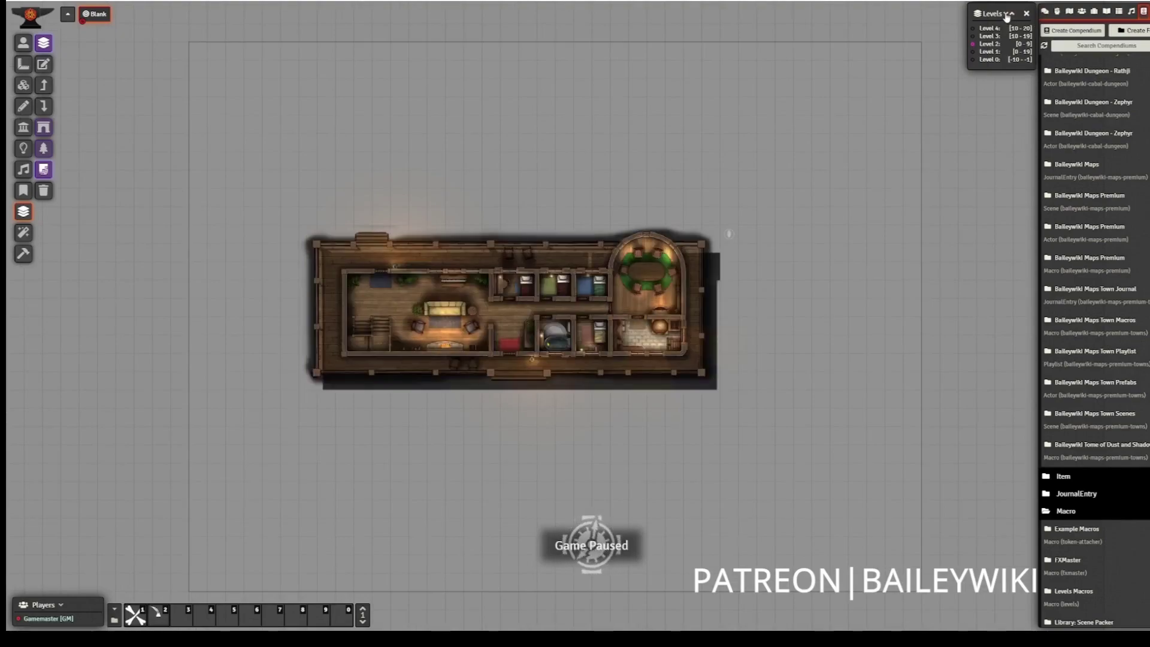
left_click(1012, 14)
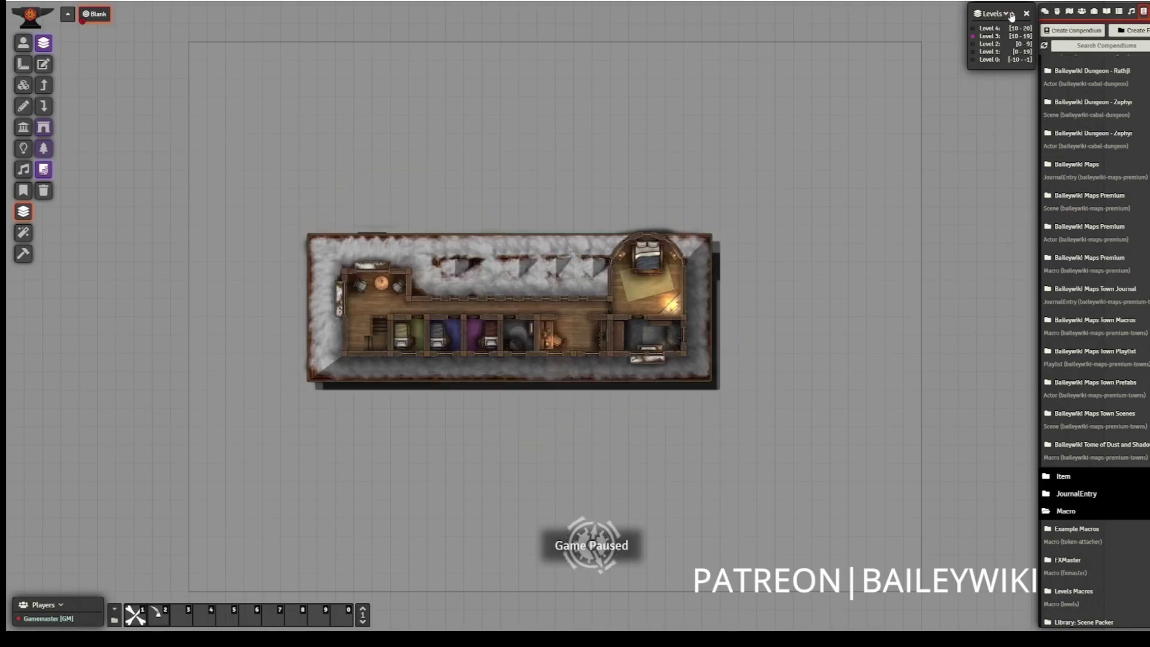
left_click(1012, 15)
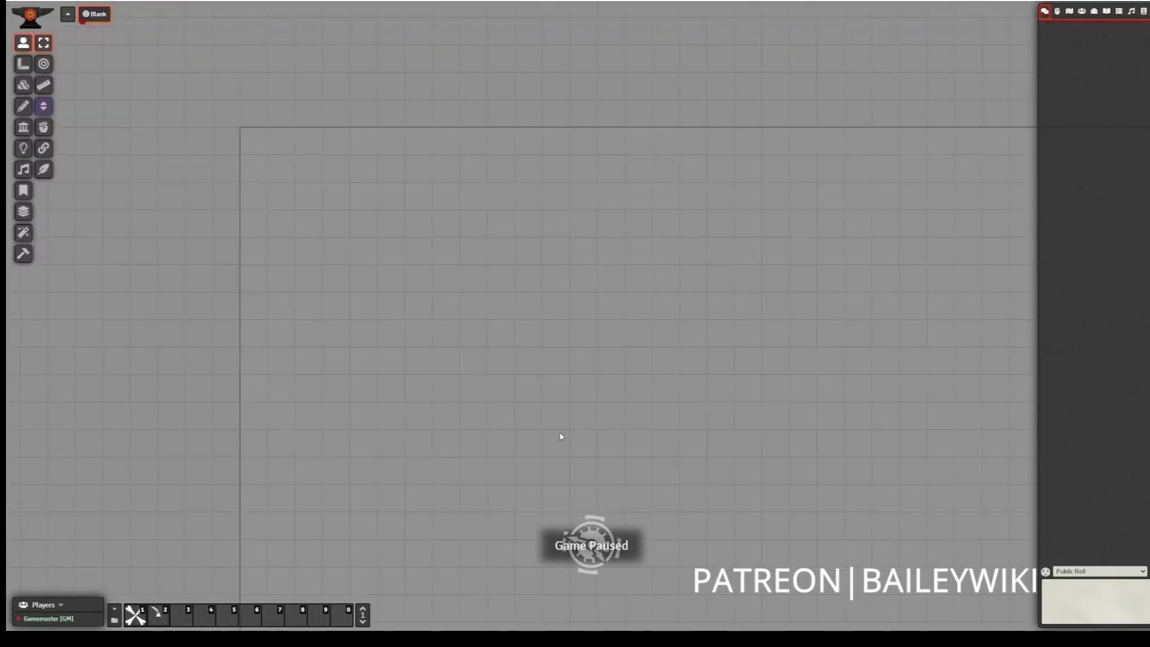
left_click_drag(740, 455, 590, 223)
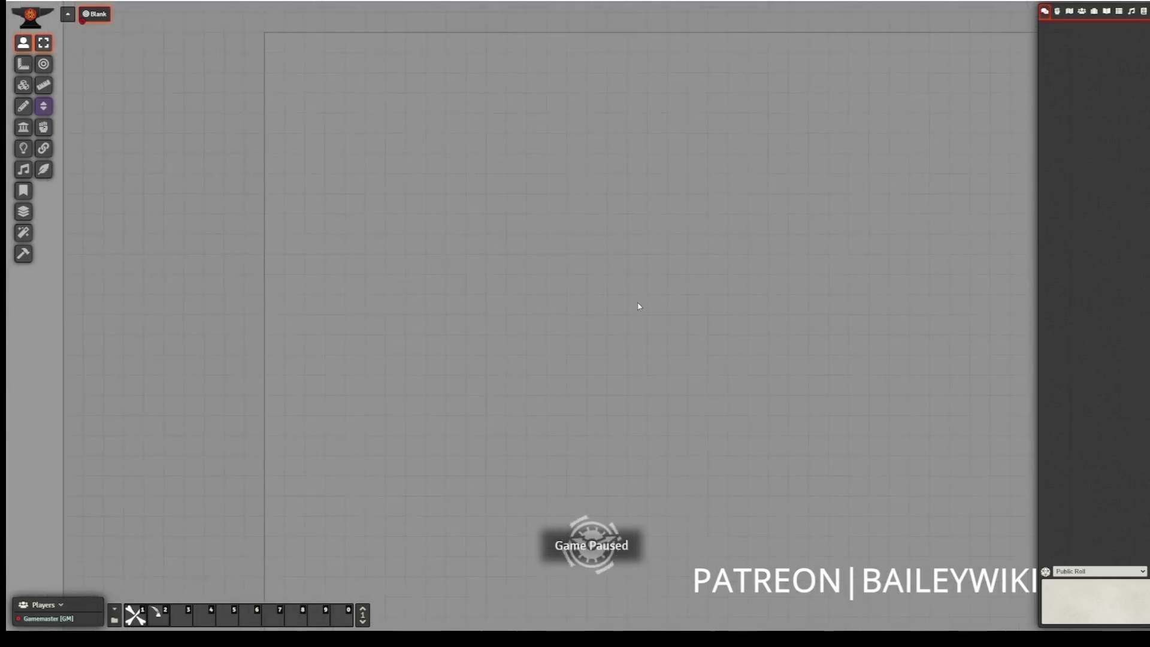
left_click(24, 127)
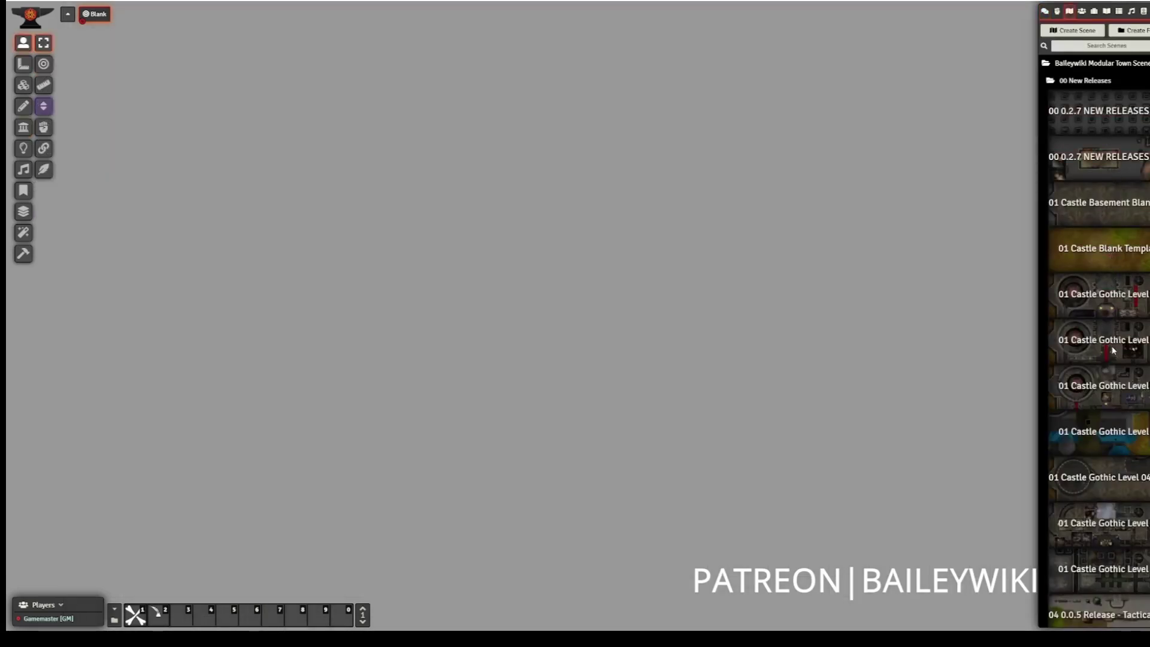
Check the options for a 01 Castle Gothic Level scene and collapse the 00 New Releases scene folder
right_click(1119, 299)
left_click(1087, 325)
left_click(1094, 82)
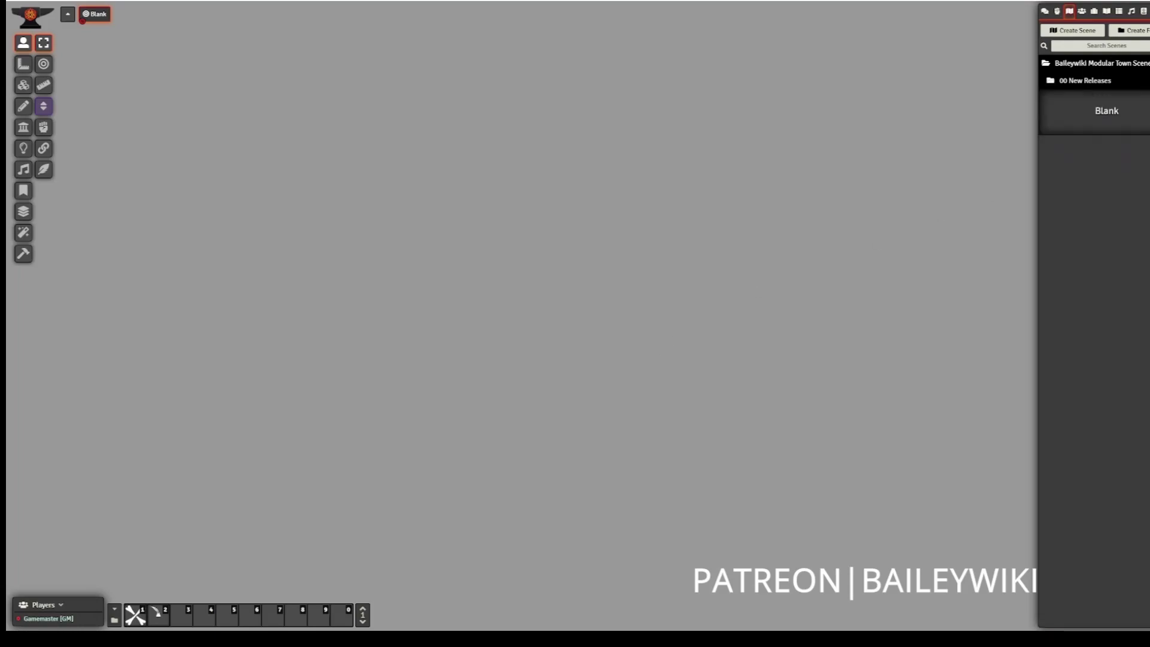
Open module management, check the Find the culprit package page, start the helper and look through its list of modules to keep active
left_click(1143, 11)
left_click(1126, 122)
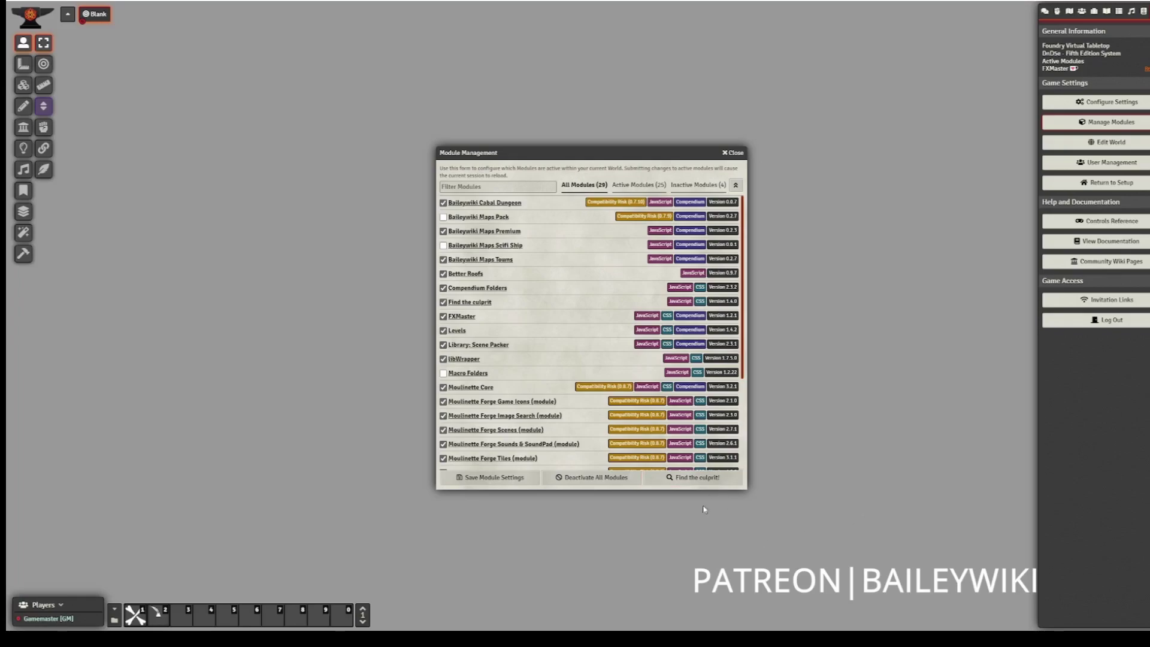
left_click(269, 593)
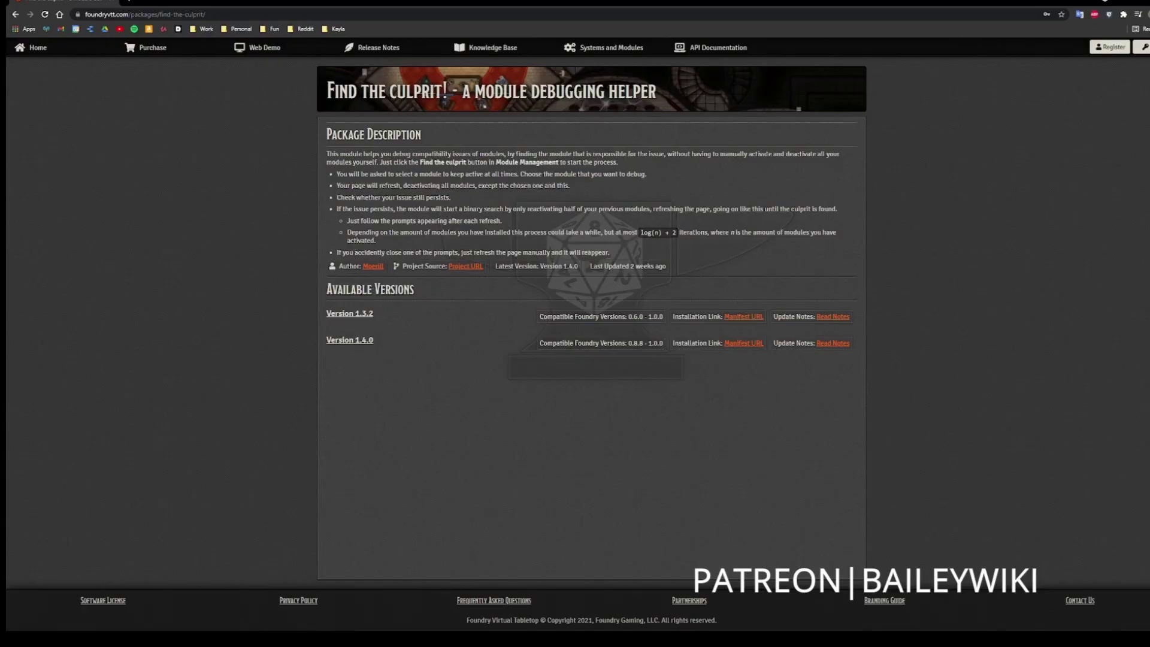
key("alt+Tab")
left_click(695, 478)
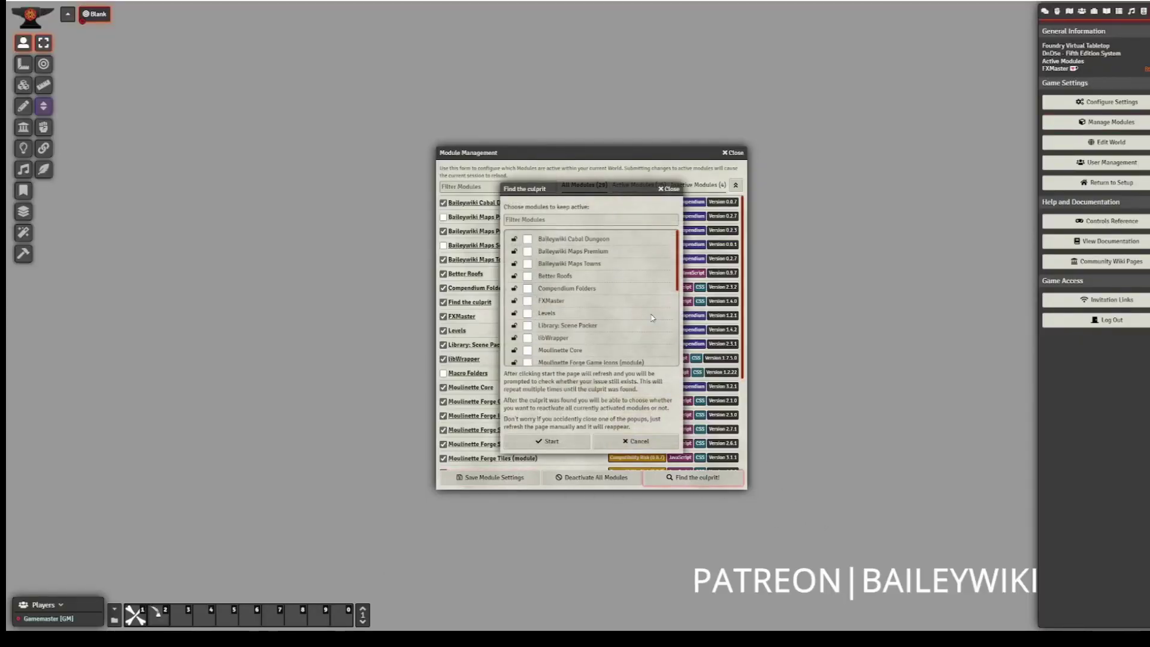
scroll(652, 318, "down", 5)
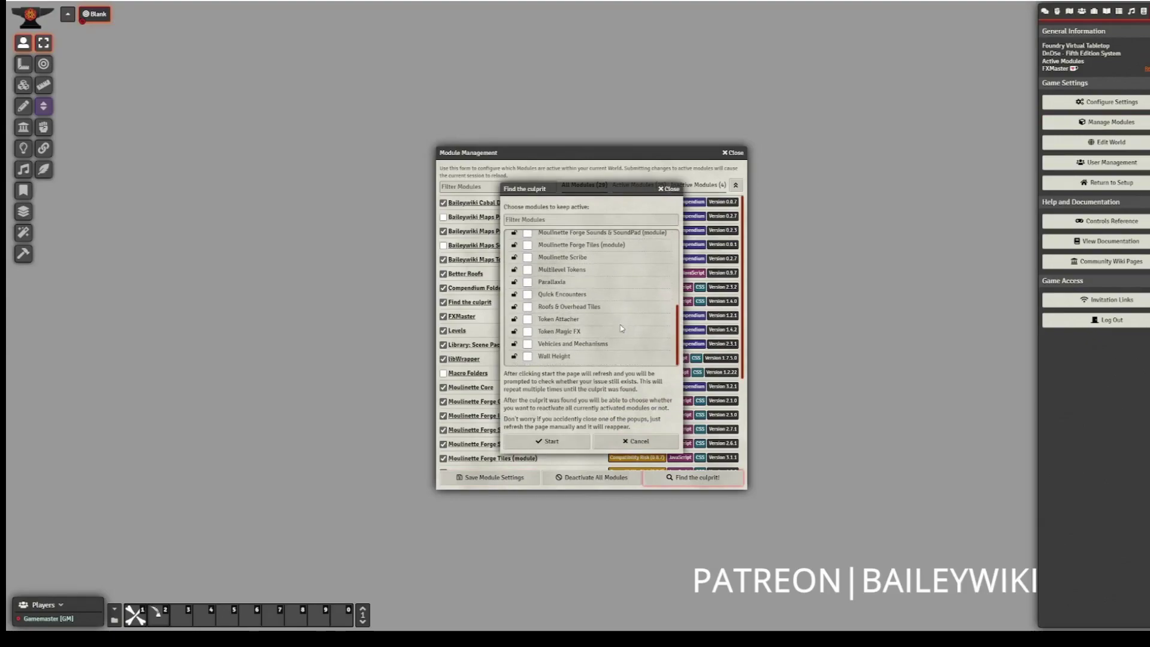
scroll(630, 347, "up", 5)
Keep Baileywiki Cabal Dungeon, Maps Premium, Maps Towns, Better Roofs, Compendium Folders, Levels and Library: Scene Packer active, including required dependencies
left_click(527, 239)
left_click(547, 346)
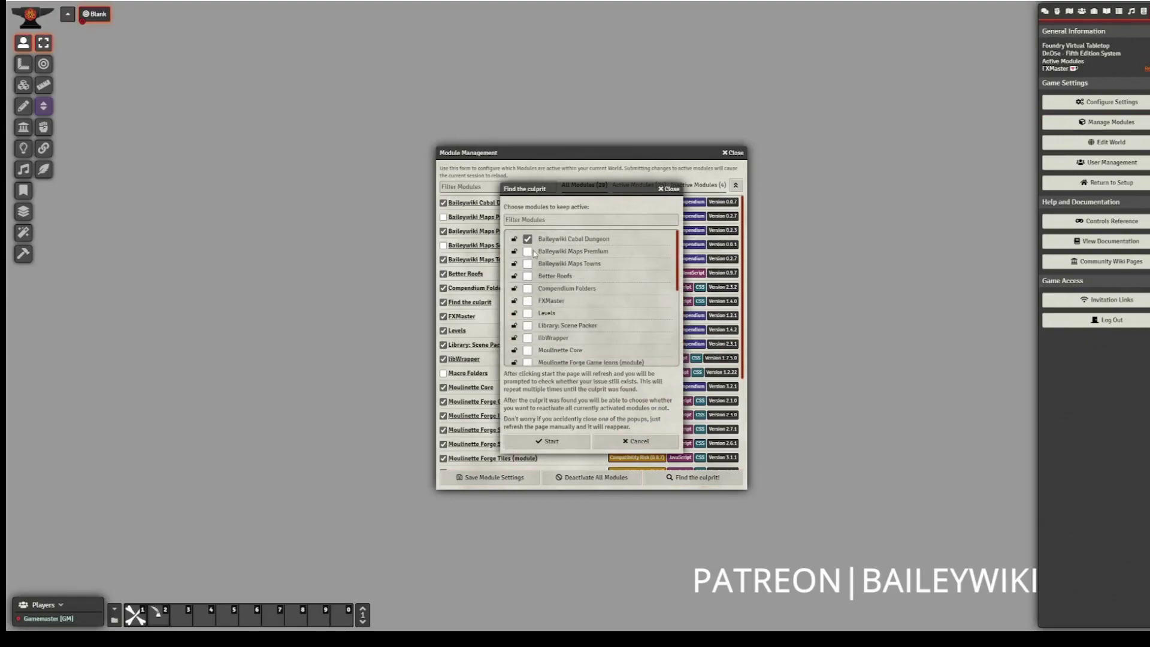
left_click(527, 251)
left_click(528, 264)
left_click(527, 276)
left_click(527, 289)
left_click(527, 314)
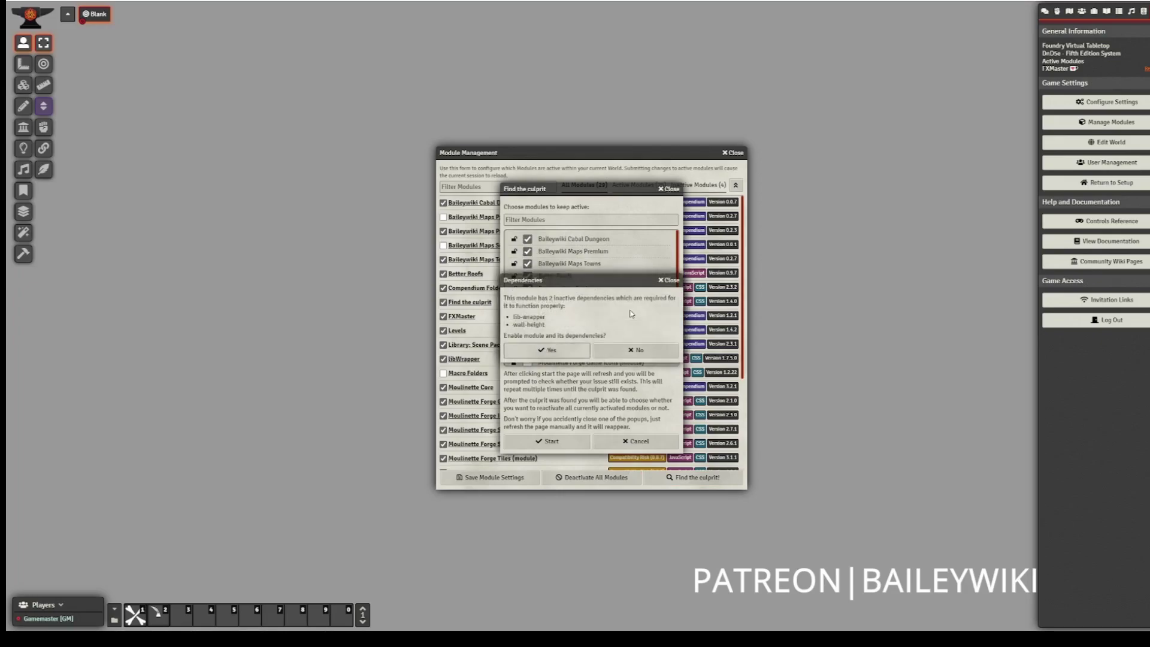
left_click(547, 348)
left_click(528, 326)
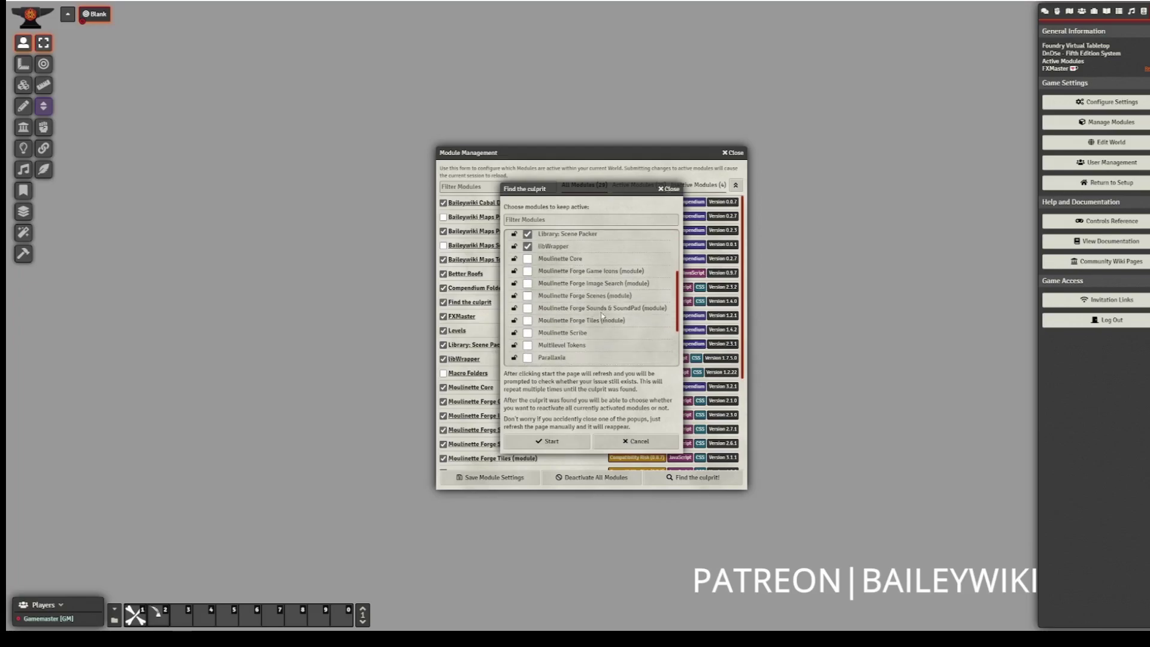
Also keep Parallaxia, Roofs & Overhead Tiles, Token Magic FX, and Vehicles and Mechanisms with its Multilevel Tokens dependency
scroll(528, 329, "down", 2)
scroll(528, 284, "down", 3)
left_click(528, 282)
left_click(528, 307)
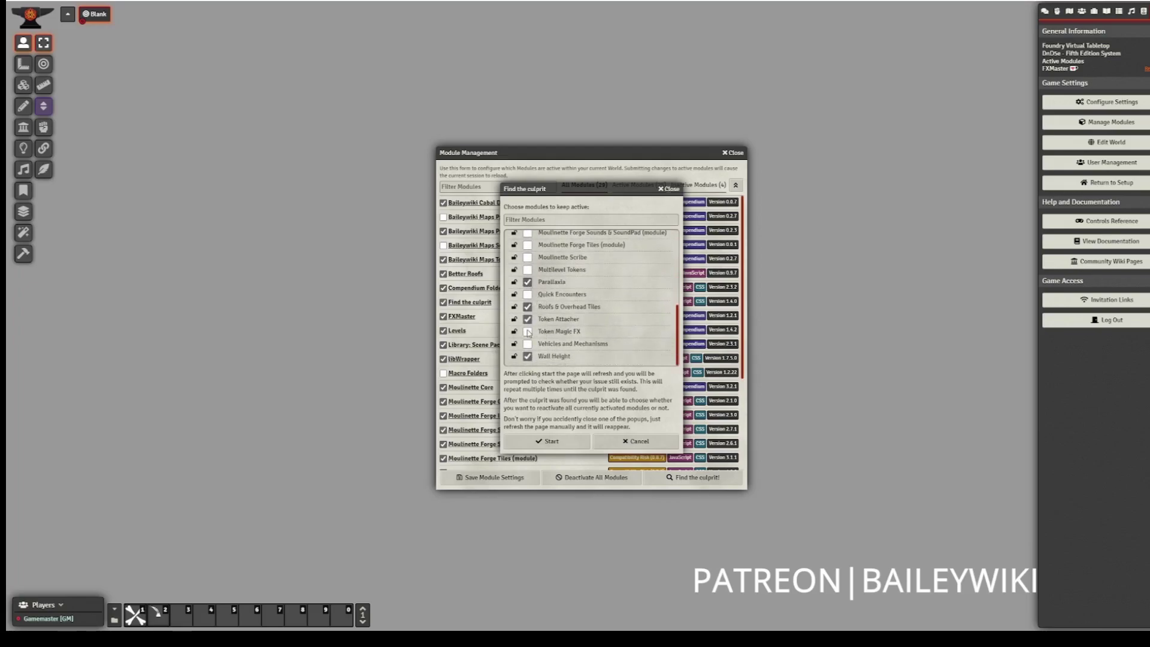
left_click(528, 332)
left_click(527, 345)
scroll(527, 346, "up", 2)
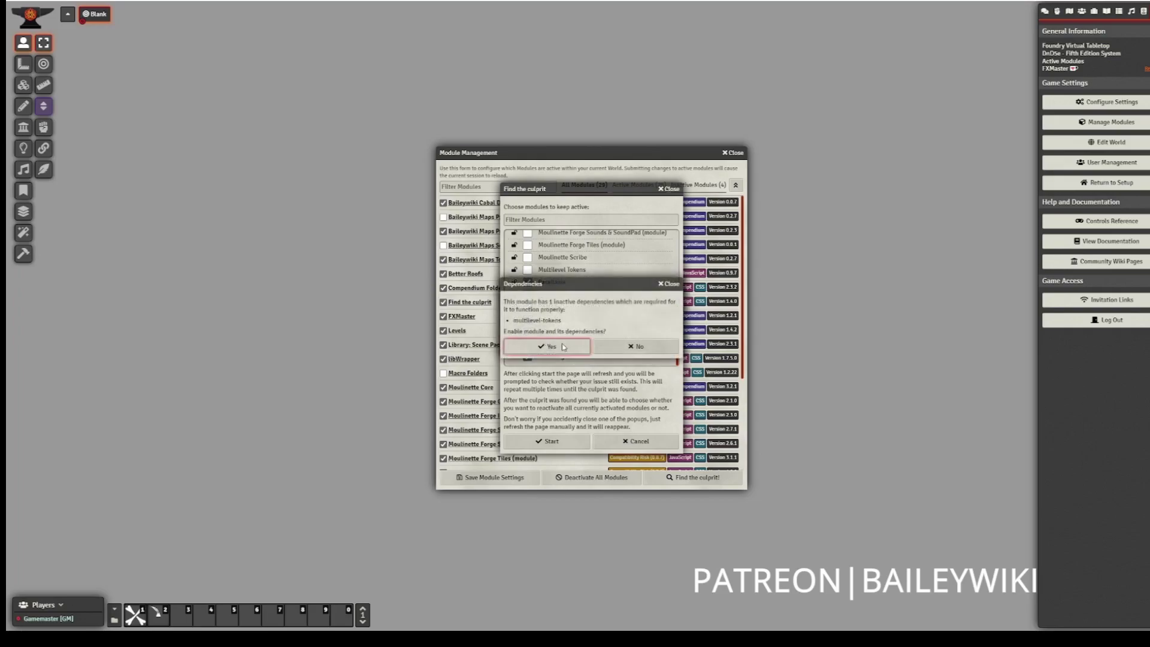
left_click(528, 303)
Remove Roofs & Overhead Tiles from the modules to keep active and start the culprit search
scroll(655, 363, "up", 1)
scroll(653, 360, "up", 4)
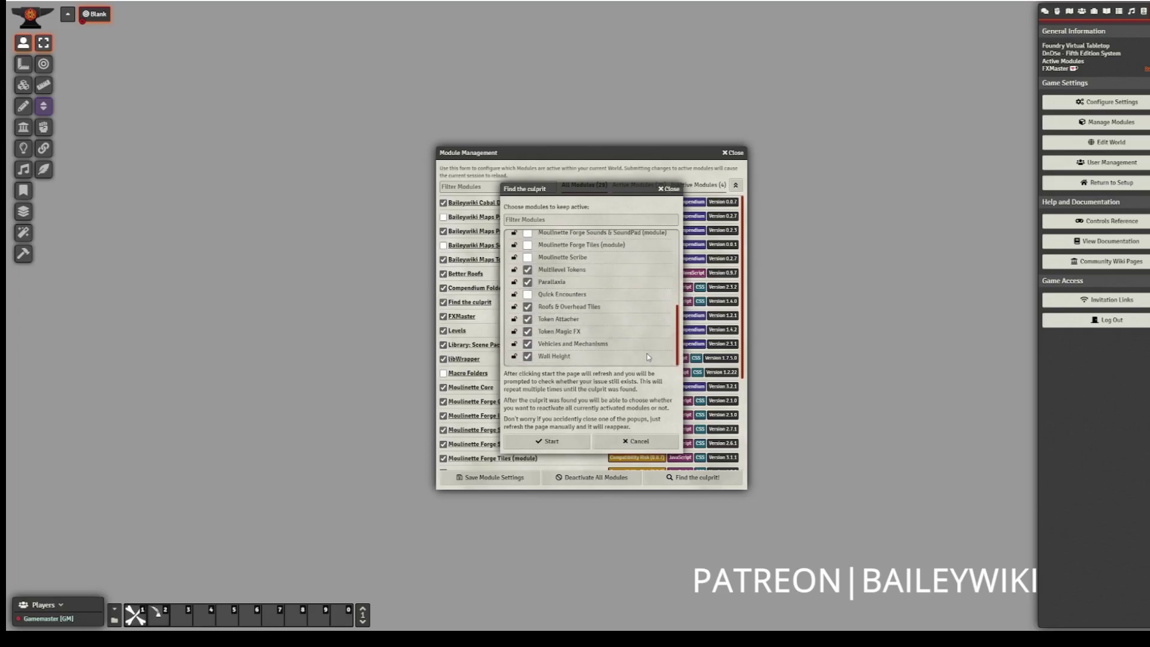
scroll(648, 356, "down", 5)
left_click(528, 307)
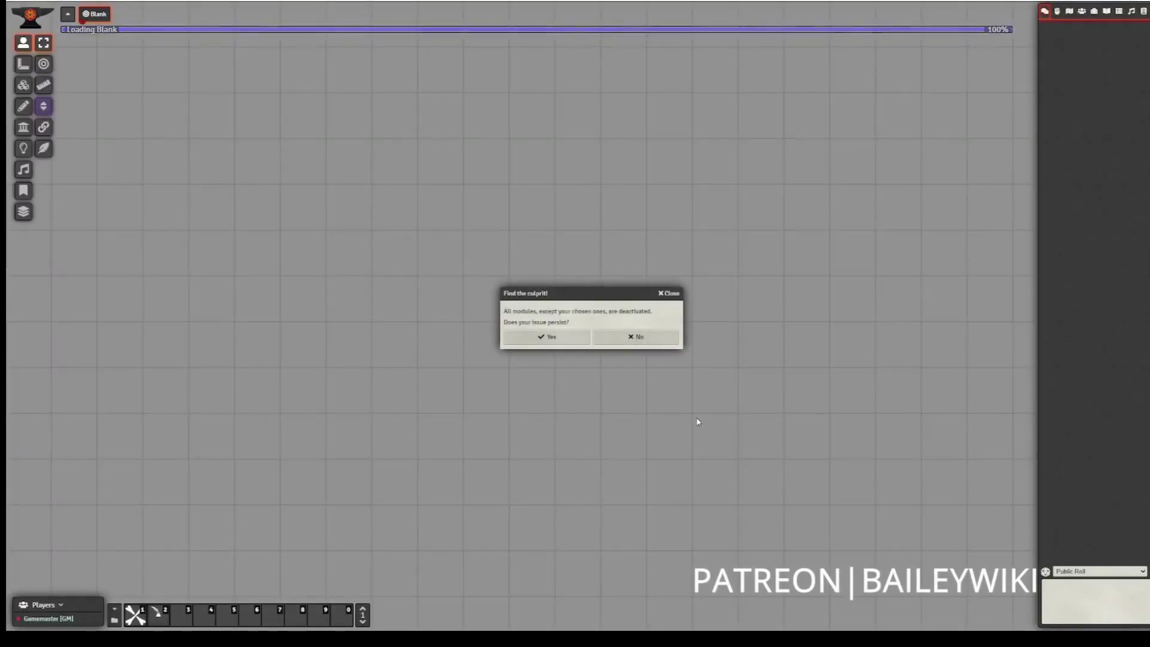
Expand the 00 New Releases scene folder and test a 01 Castle Gothic Level scene's options with only the kept modules active
left_click(1069, 11)
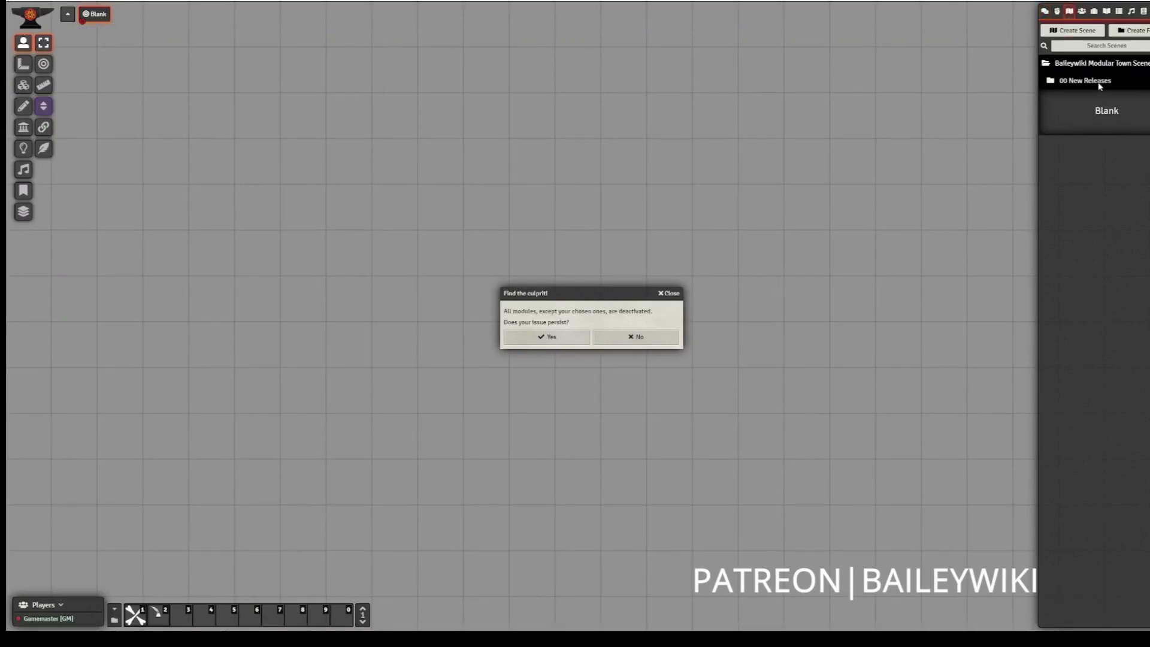
left_click(1085, 81)
left_click(1102, 293)
right_click(1102, 294)
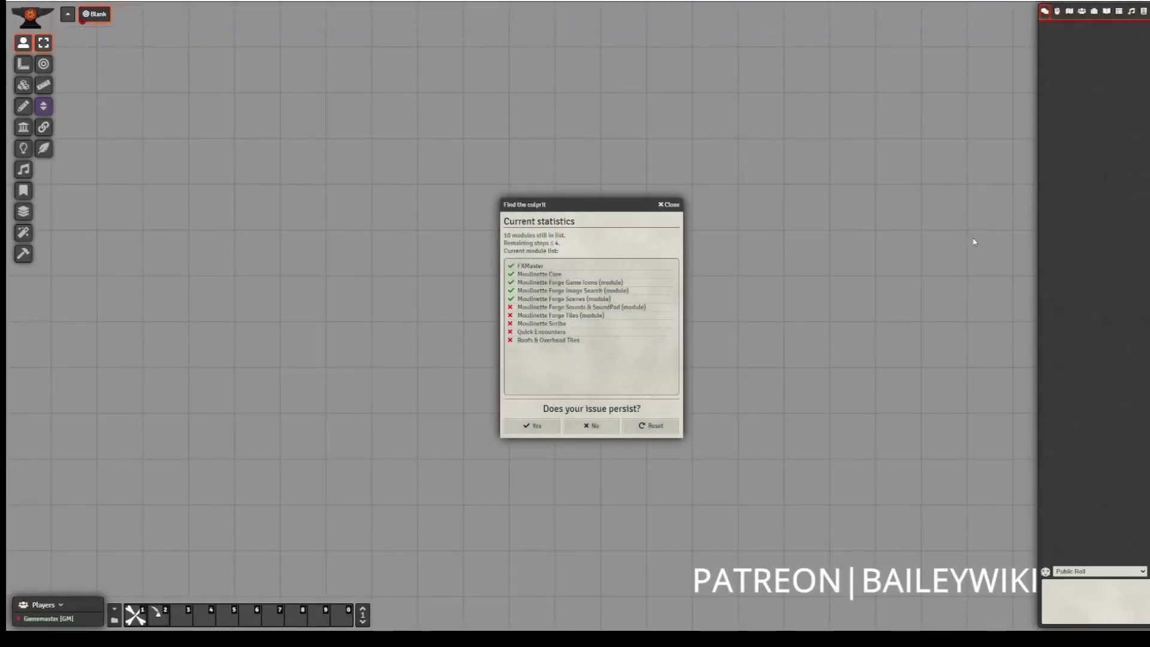
Retest the 01 Castle Gothic Level scene's options with FXMaster and the first group of Moulinette modules reactivated
left_click(1072, 63)
left_click(1072, 80)
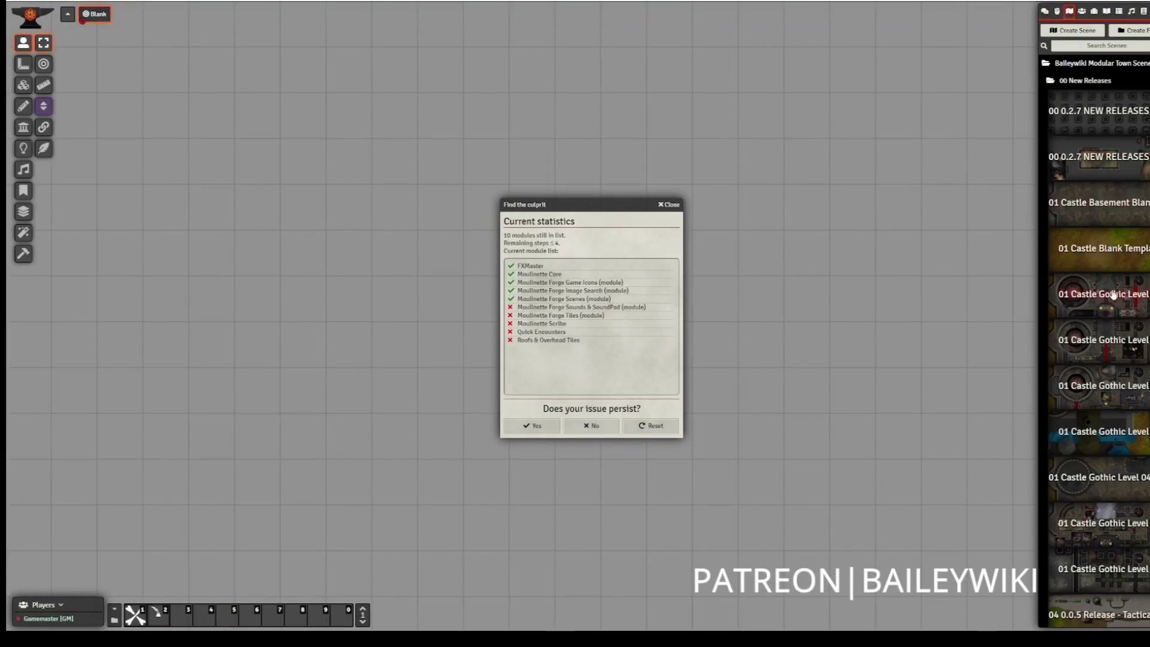
right_click(1078, 295)
left_click(1070, 326)
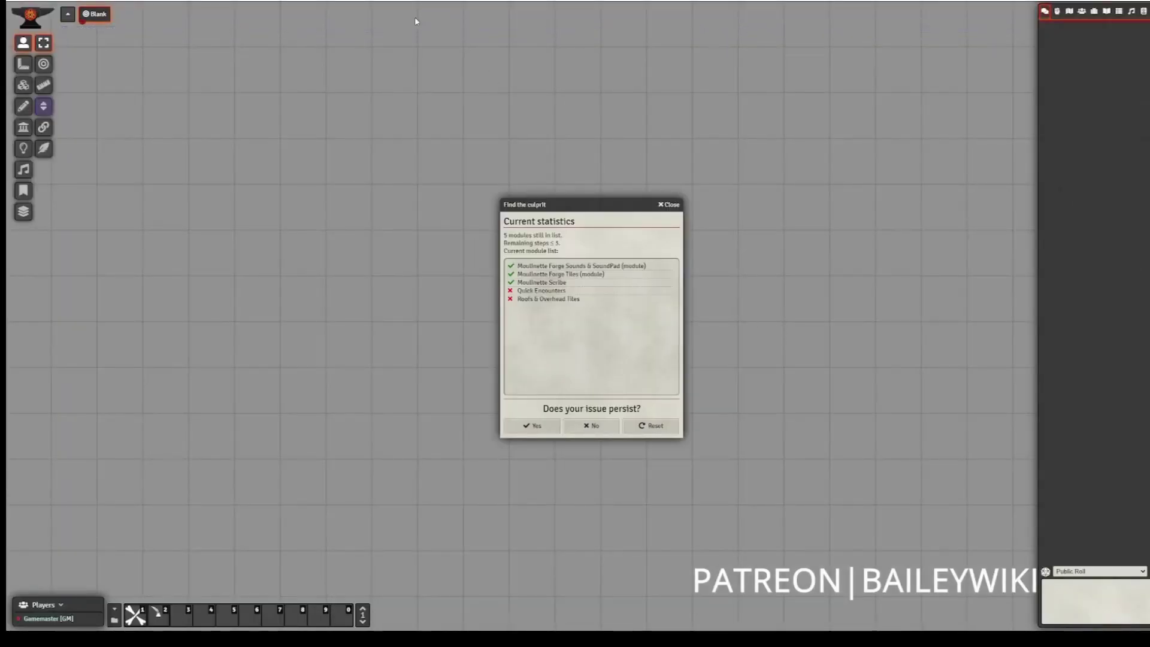
Report that the issue does not persist in the two remaining culprit rounds, and reactivate all modules
left_click(591, 426)
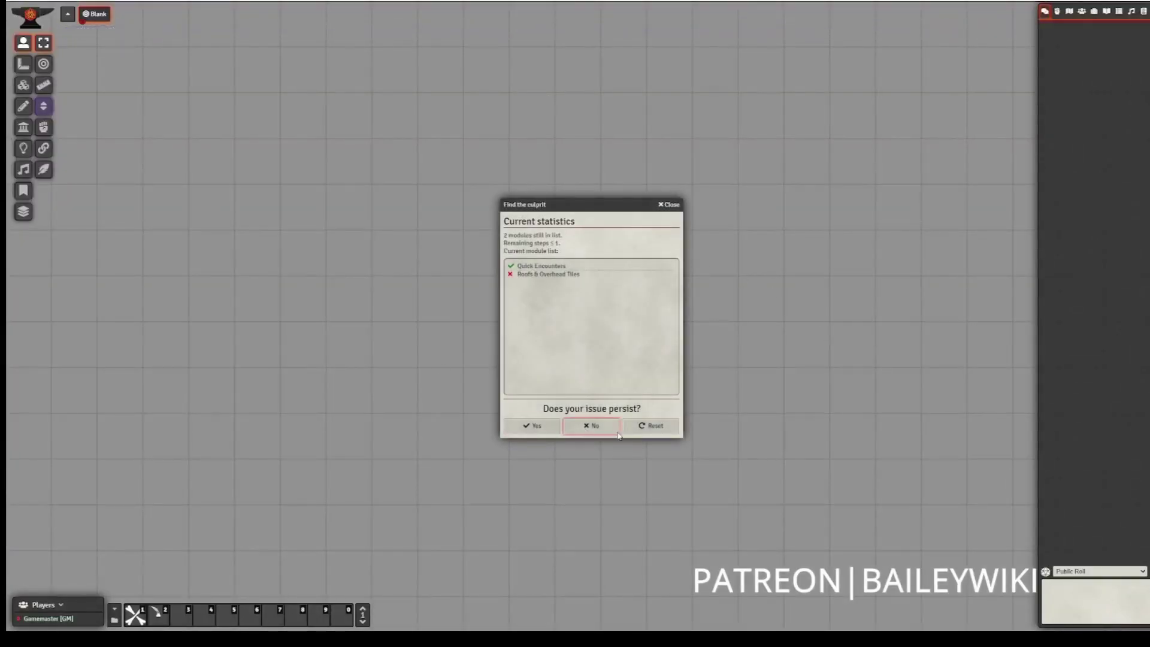
left_click(618, 431)
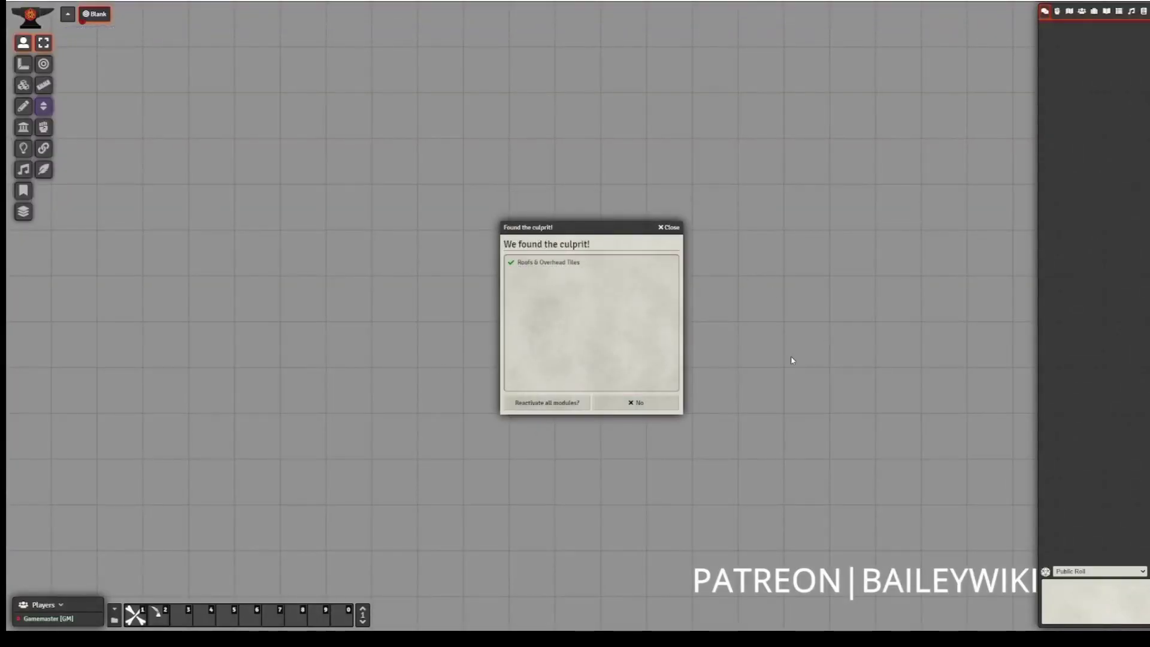
left_click(547, 403)
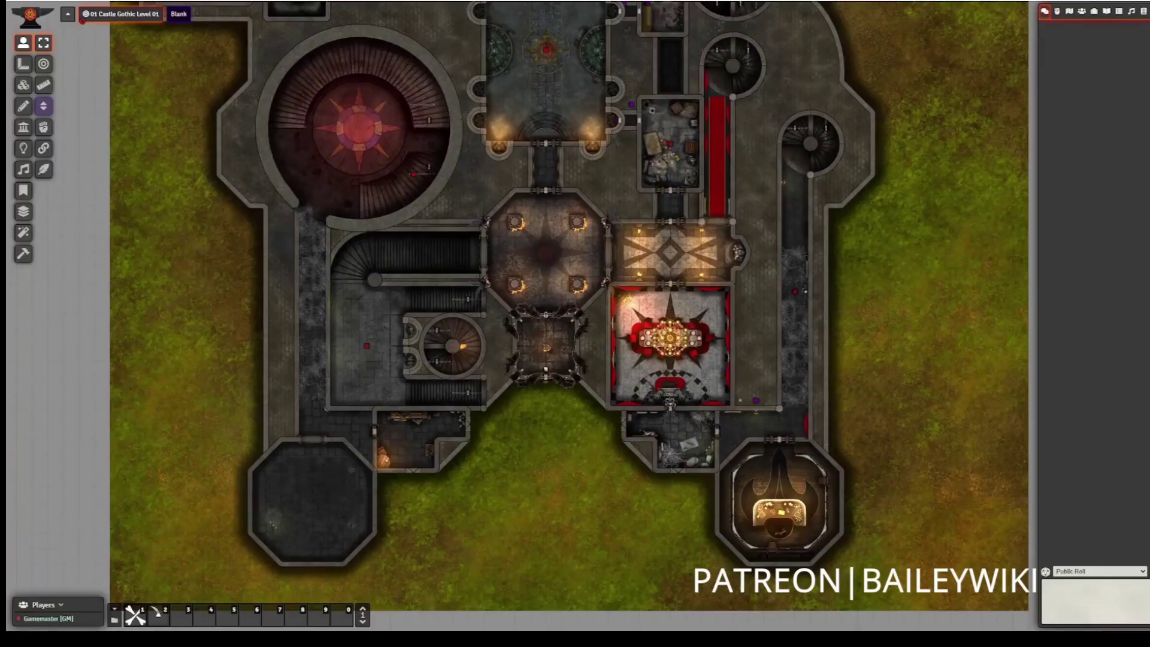